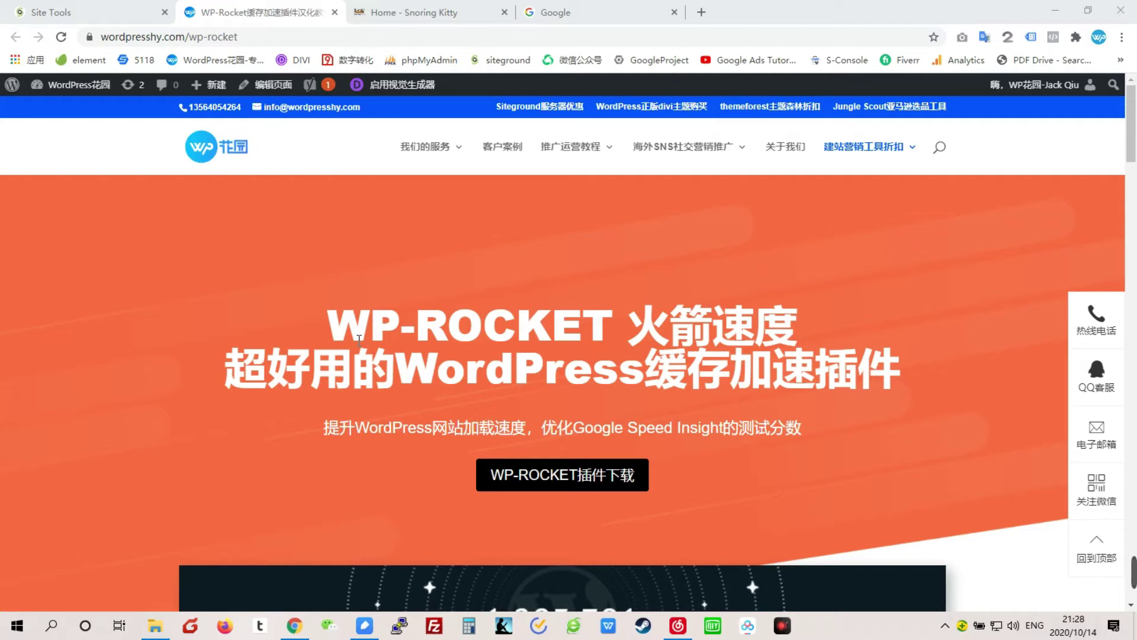
Step: Look over the WP-Rocket plugin page on wordpresshy.com and the full Snoring Kitty home page
{"action": "scroll", "coordinate": [322, 354], "scroll_direction": "down", "scroll_amount": 5}
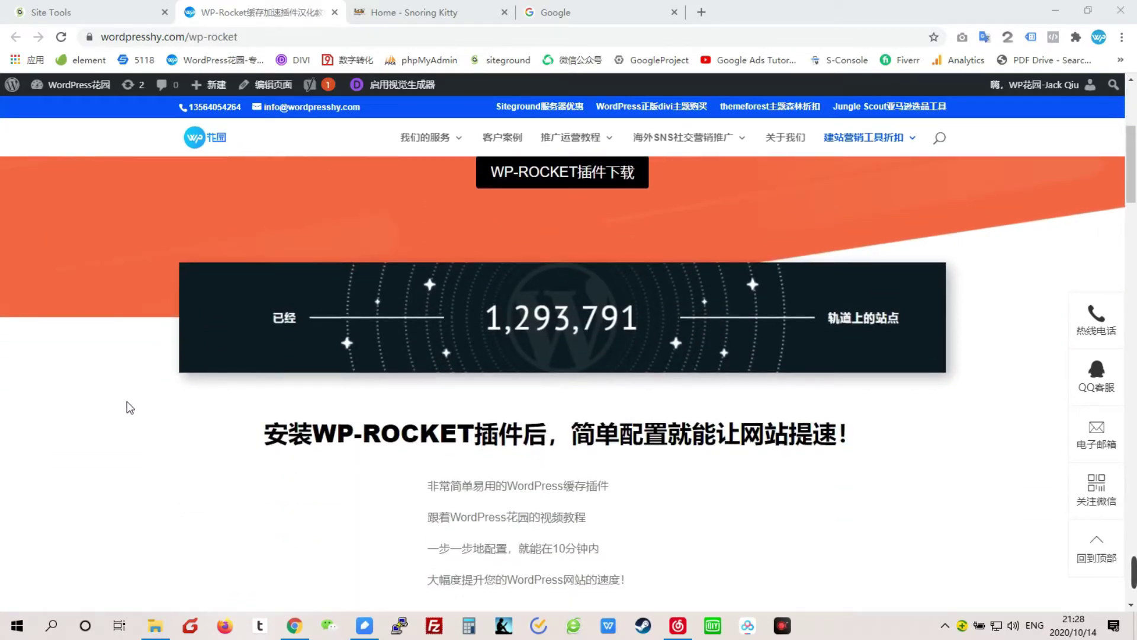
{"action": "scroll", "coordinate": [123, 400], "scroll_direction": "down", "scroll_amount": 2}
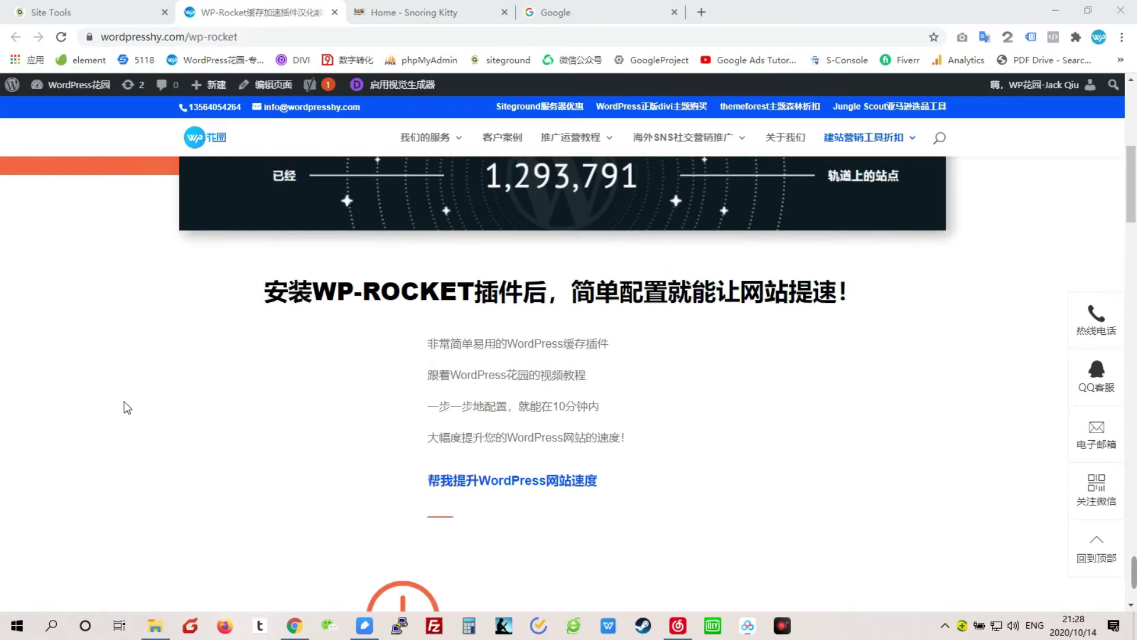
{"action": "scroll", "coordinate": [124, 402], "scroll_direction": "up", "scroll_amount": 4}
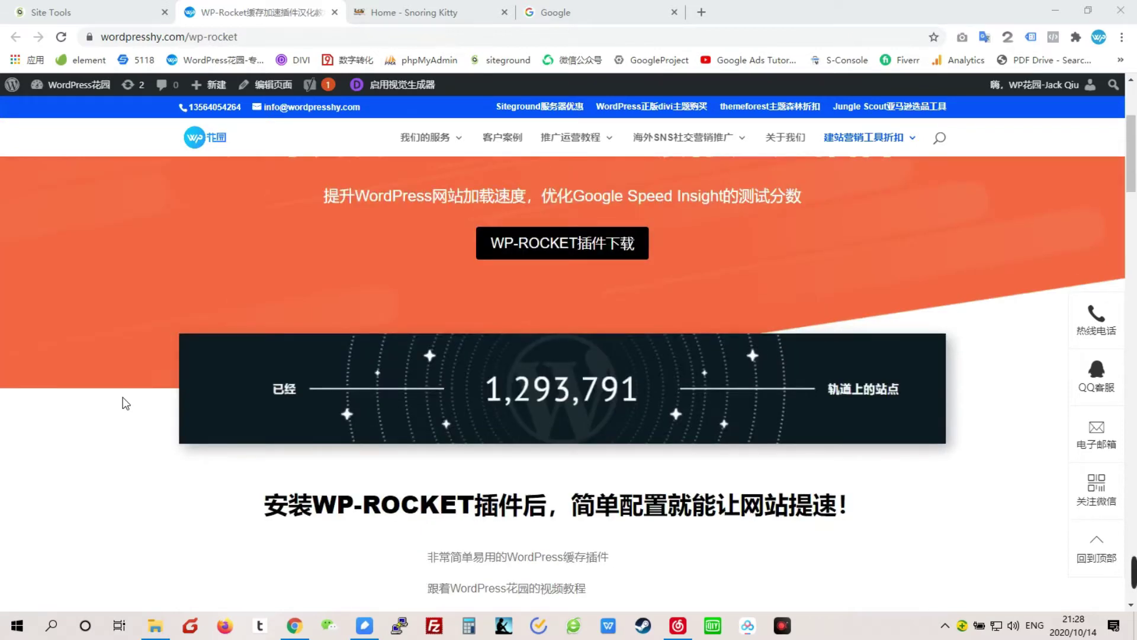
{"action": "scroll", "coordinate": [126, 403], "scroll_direction": "up", "scroll_amount": 4}
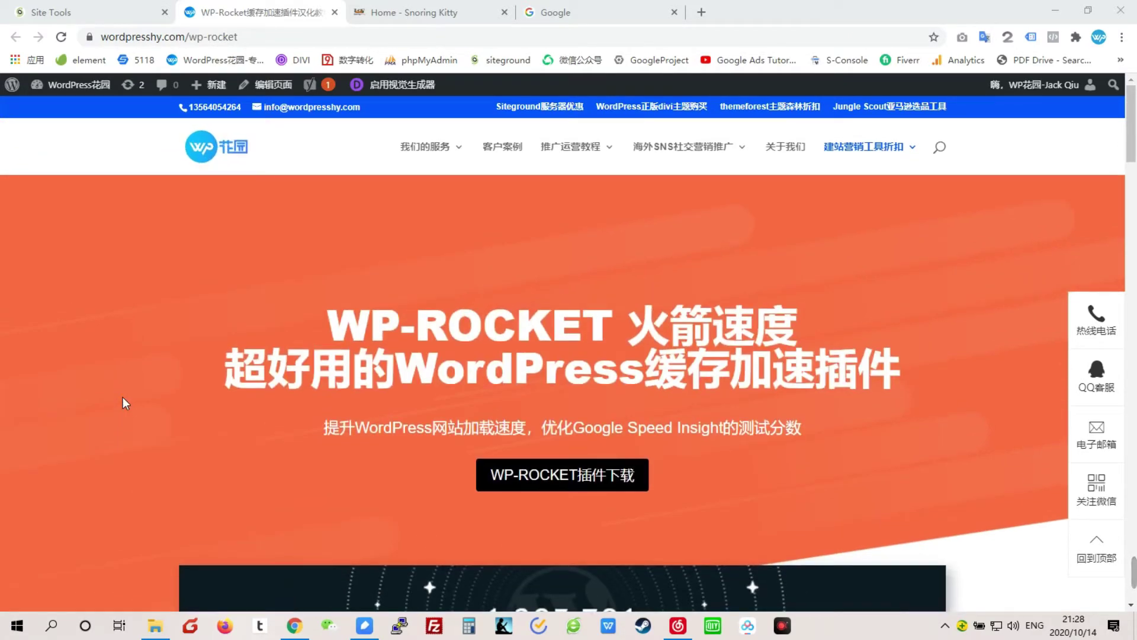
{"action": "left_click", "coordinate": [415, 11]}
{"action": "scroll", "coordinate": [490, 361], "scroll_direction": "down", "scroll_amount": 7}
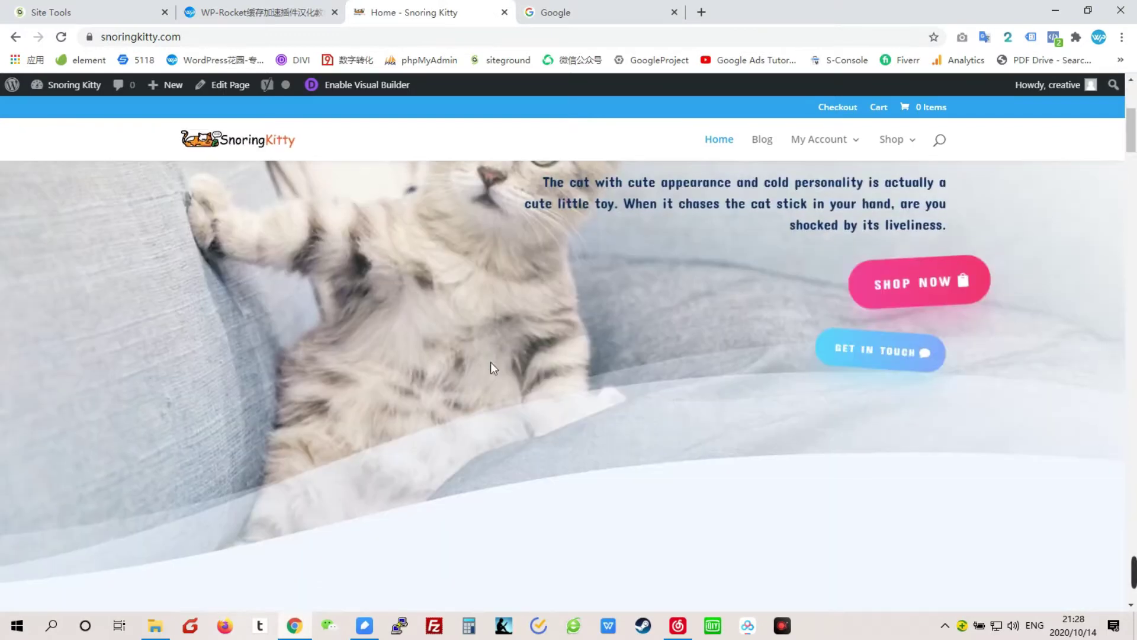
{"action": "scroll", "coordinate": [449, 444], "scroll_direction": "down", "scroll_amount": 10}
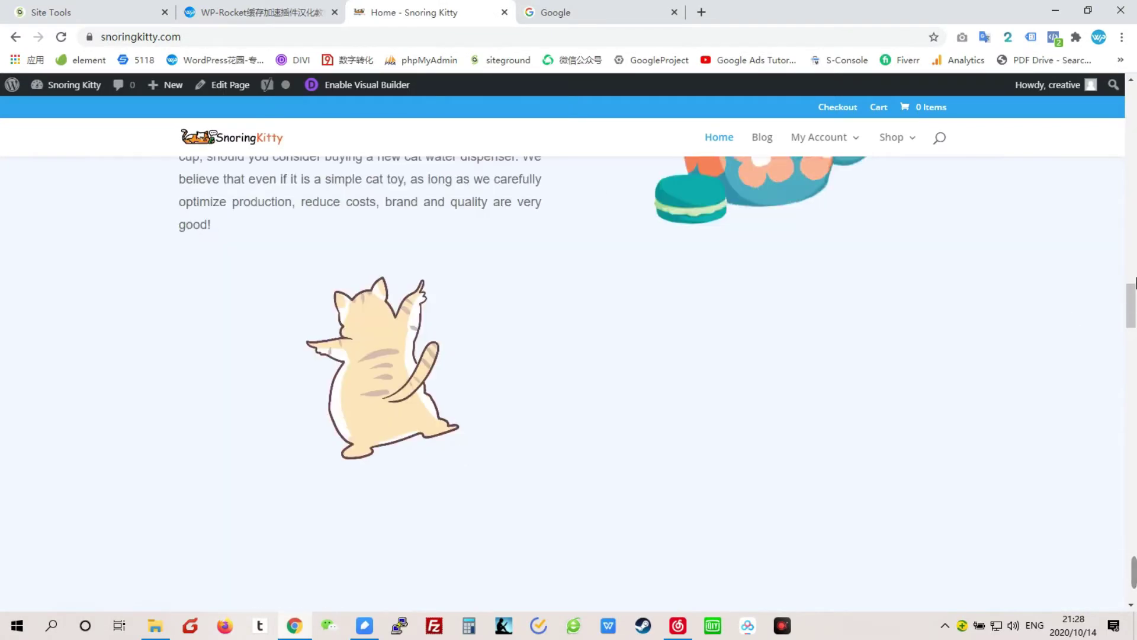
{"action": "left_click_drag", "start_coordinate": [1131, 306], "coordinate": [1124, 575]}
{"action": "left_click", "coordinate": [1124, 576]}
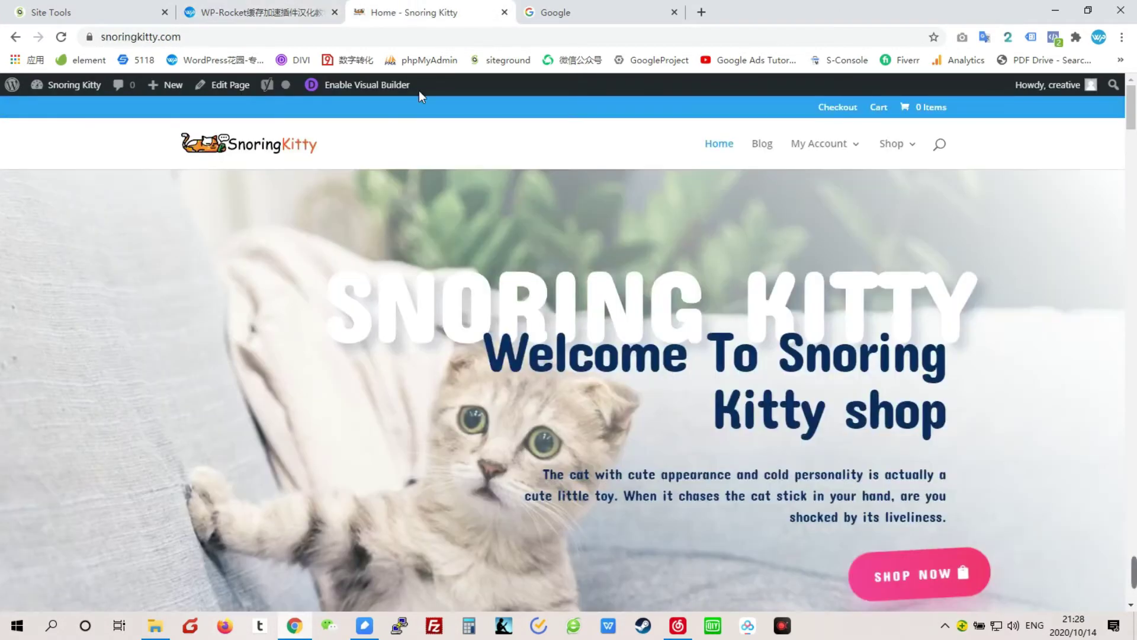
Step: Open the Snoring Kitty WordPress dashboard in a separate browser tab and go to its installed plugins
{"action": "middle_click", "coordinate": [71, 85]}
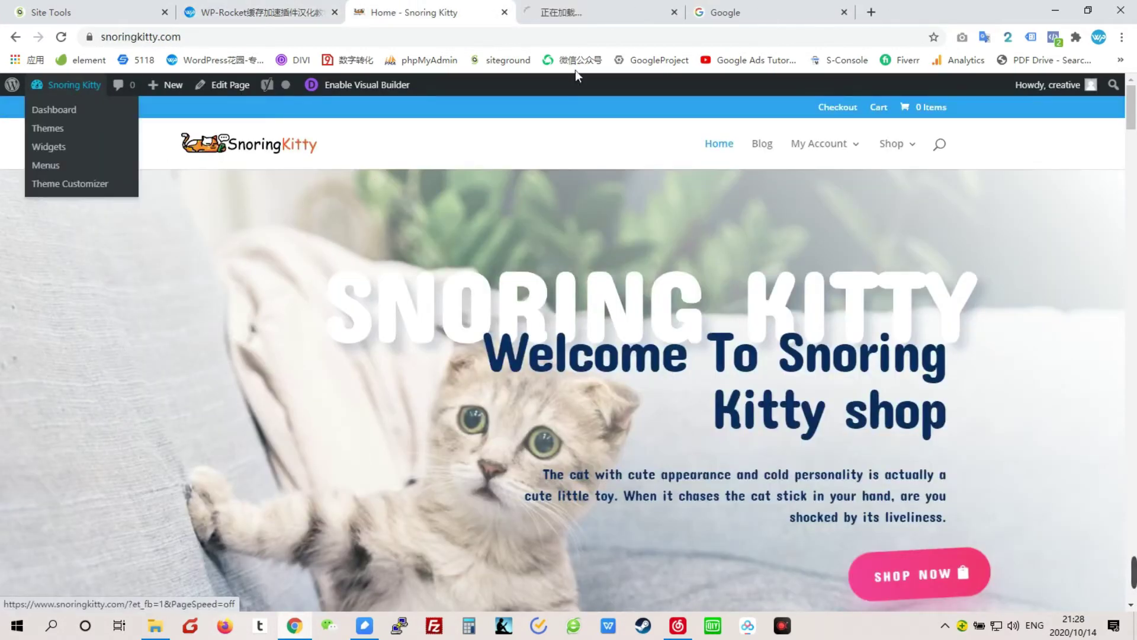
{"action": "left_click", "coordinate": [553, 8]}
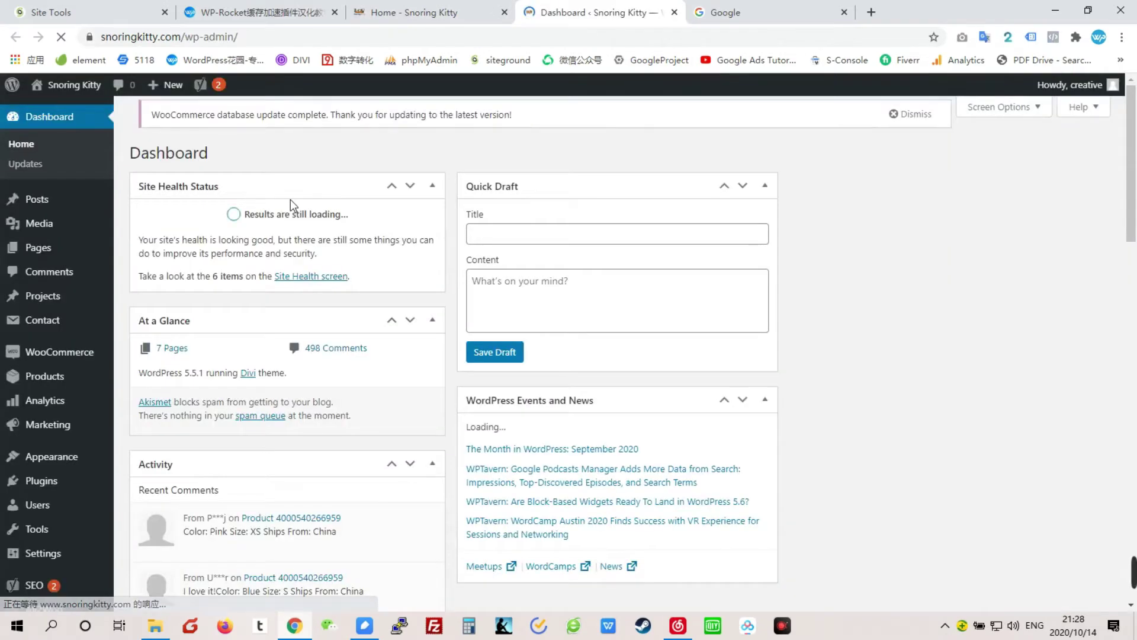
{"action": "scroll", "coordinate": [273, 228], "scroll_direction": "down", "scroll_amount": 4}
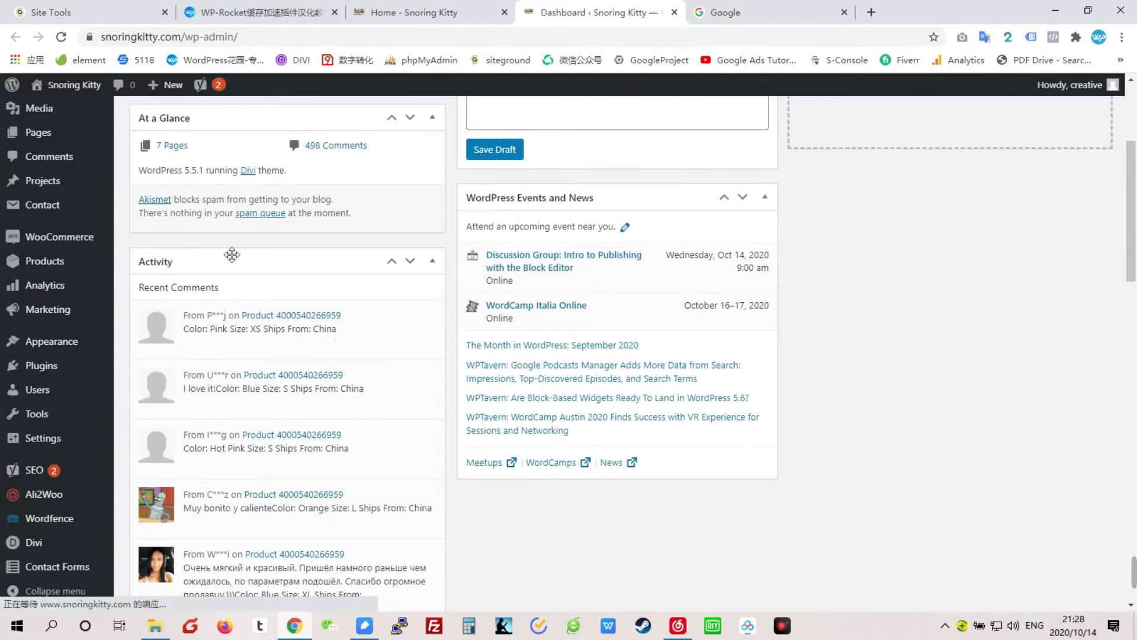
{"action": "left_click", "coordinate": [40, 365]}
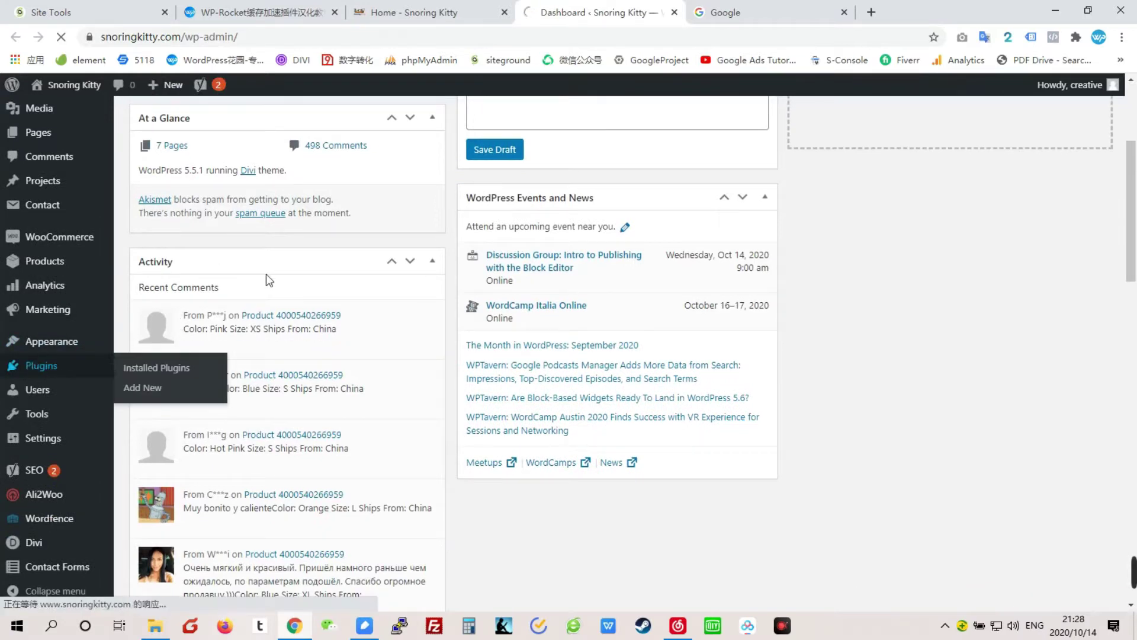
Step: Review the list of installed plugins, including Akismet Anti-Spam and Aliexpress Dropship for Woocommerce
{"action": "scroll", "coordinate": [339, 251], "scroll_direction": "down", "scroll_amount": 2}
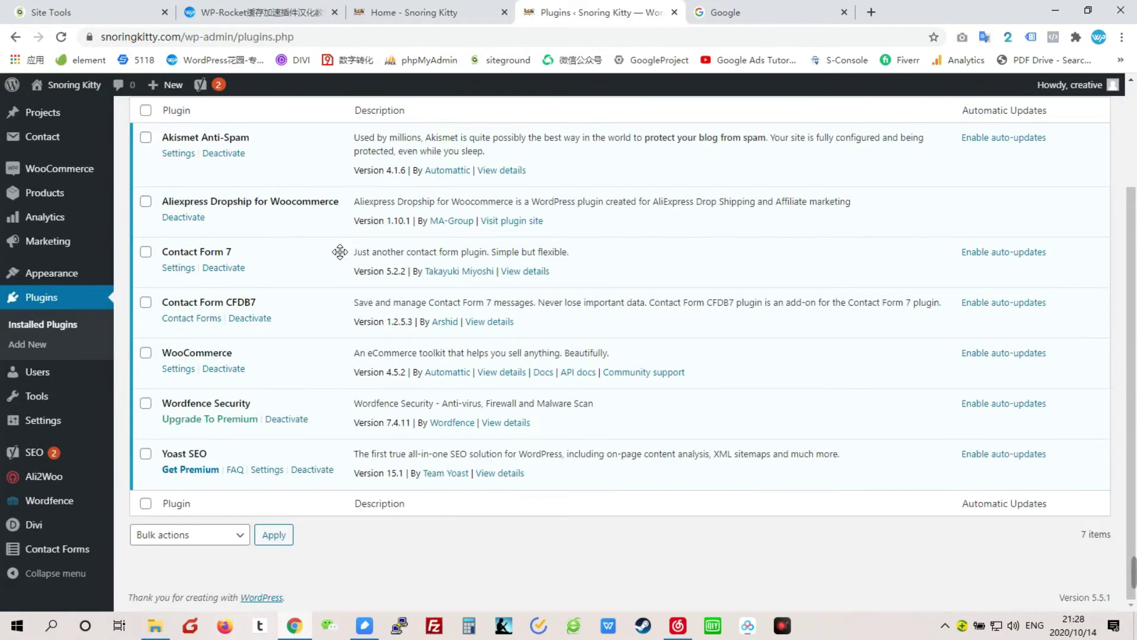
{"action": "scroll", "coordinate": [339, 251], "scroll_direction": "up", "scroll_amount": 2}
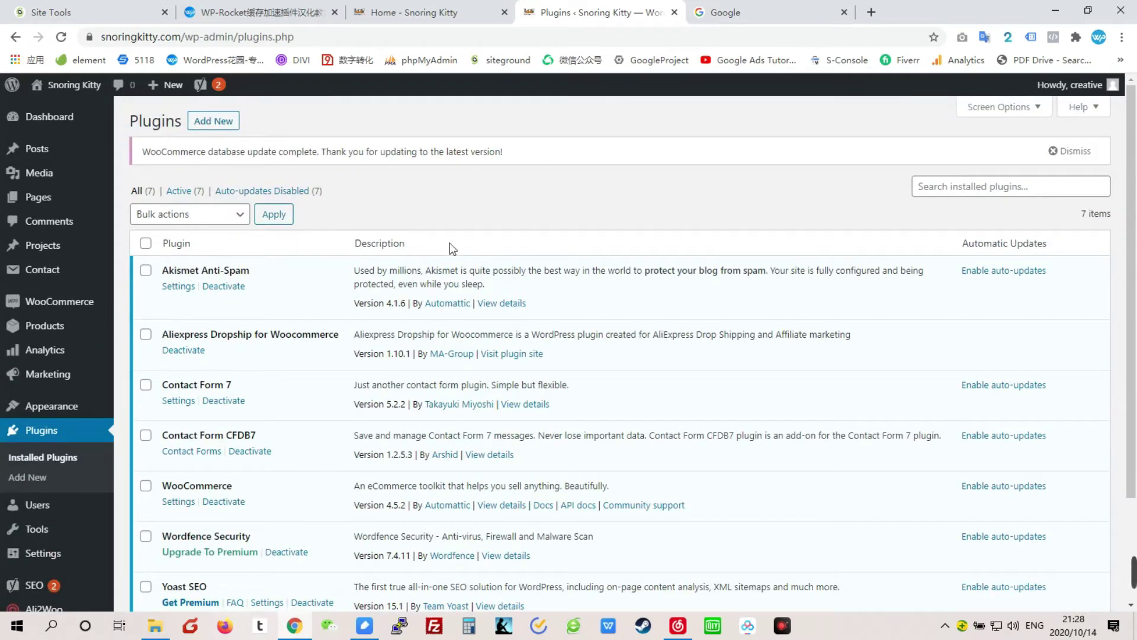
{"action": "scroll", "coordinate": [302, 302], "scroll_direction": "down", "scroll_amount": 2}
{"action": "scroll", "coordinate": [301, 301], "scroll_direction": "up", "scroll_amount": 1}
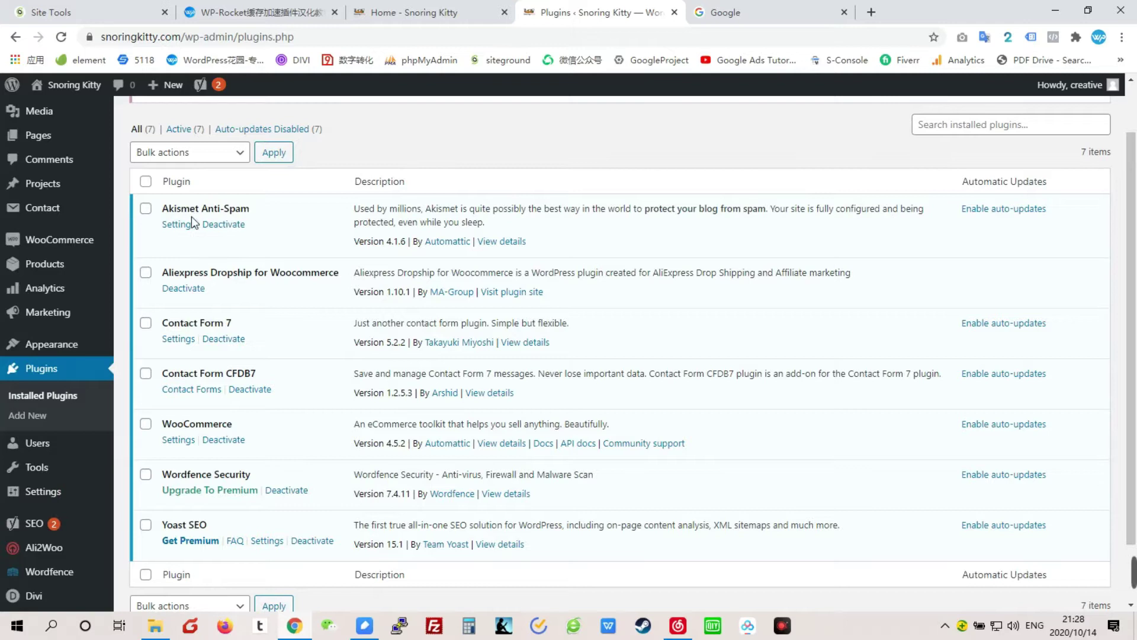
{"action": "left_click_drag", "start_coordinate": [169, 209], "coordinate": [249, 208]}
{"action": "left_click_drag", "start_coordinate": [174, 273], "coordinate": [232, 272]}
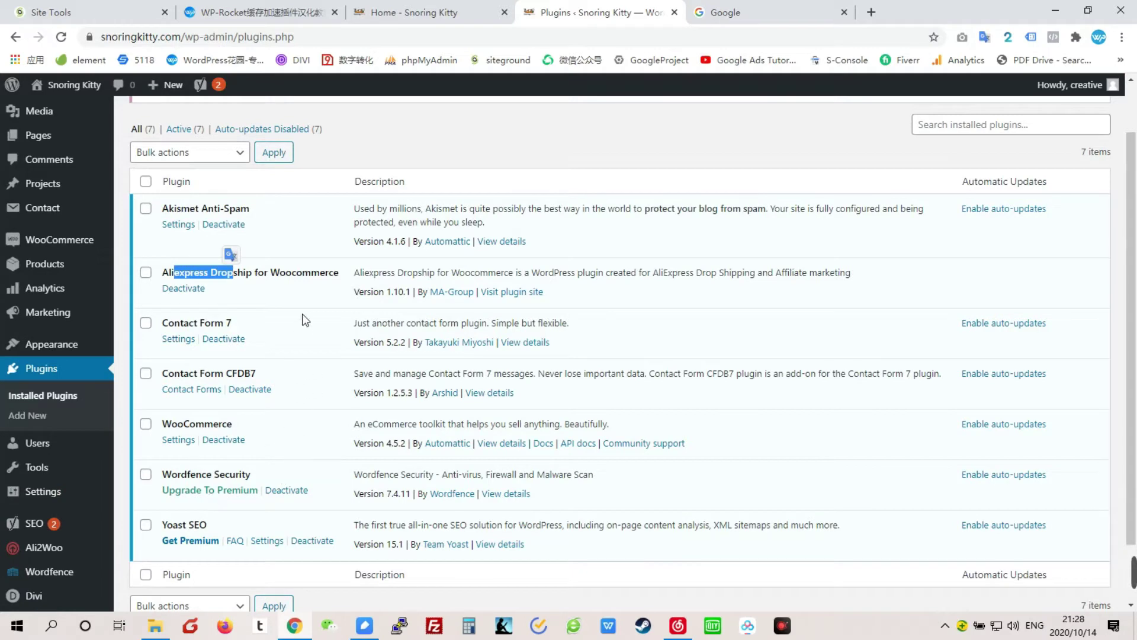
Step: Copy the web address of the Snoring Kitty home page
{"action": "left_click", "coordinate": [417, 7]}
{"action": "left_click", "coordinate": [185, 36]}
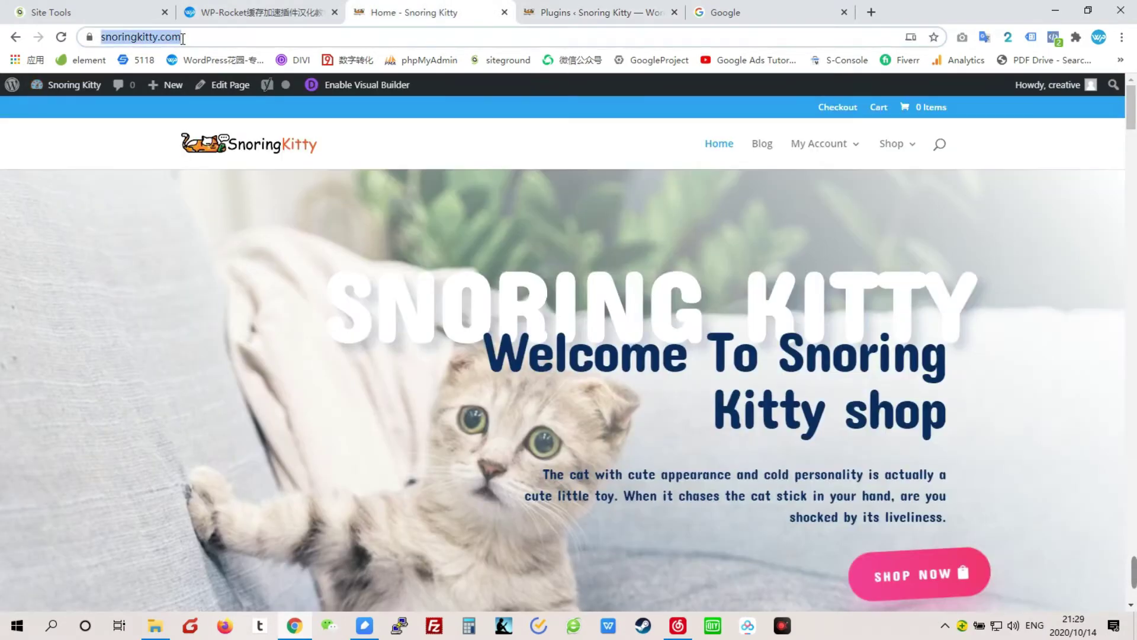
{"action": "right_click", "coordinate": [179, 39]}
{"action": "left_click", "coordinate": [219, 140]}
Step: Search Google for "google page speed" and open the PageSpeed Insights site
{"action": "left_click", "coordinate": [743, 10]}
{"action": "type", "text": "google pa"}
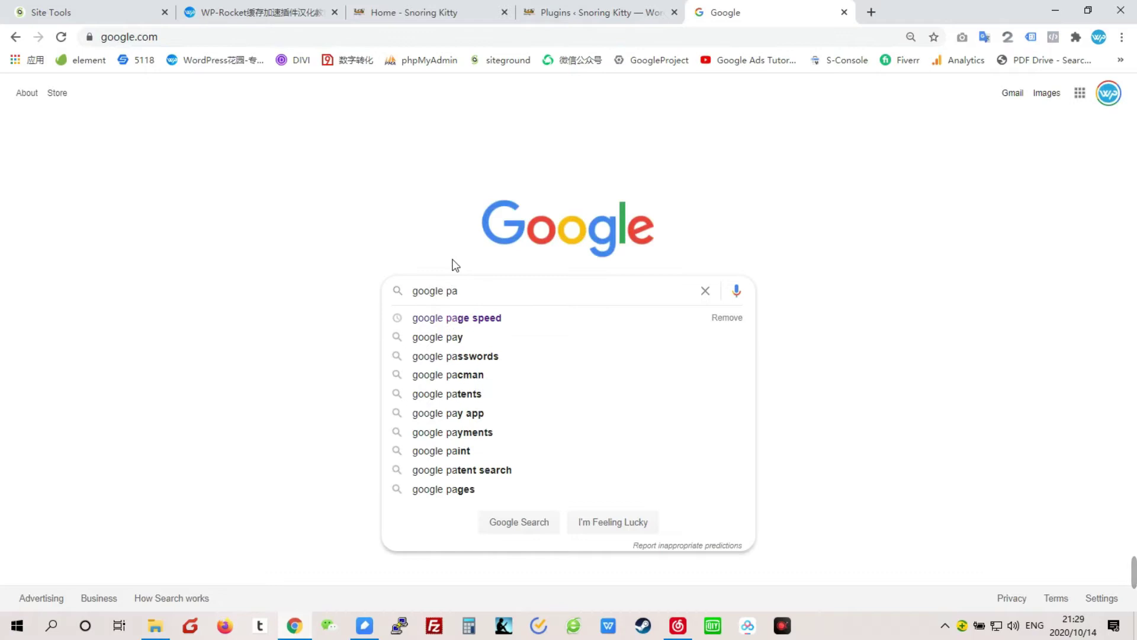
{"action": "key", "text": "Down"}
{"action": "key", "text": "Return"}
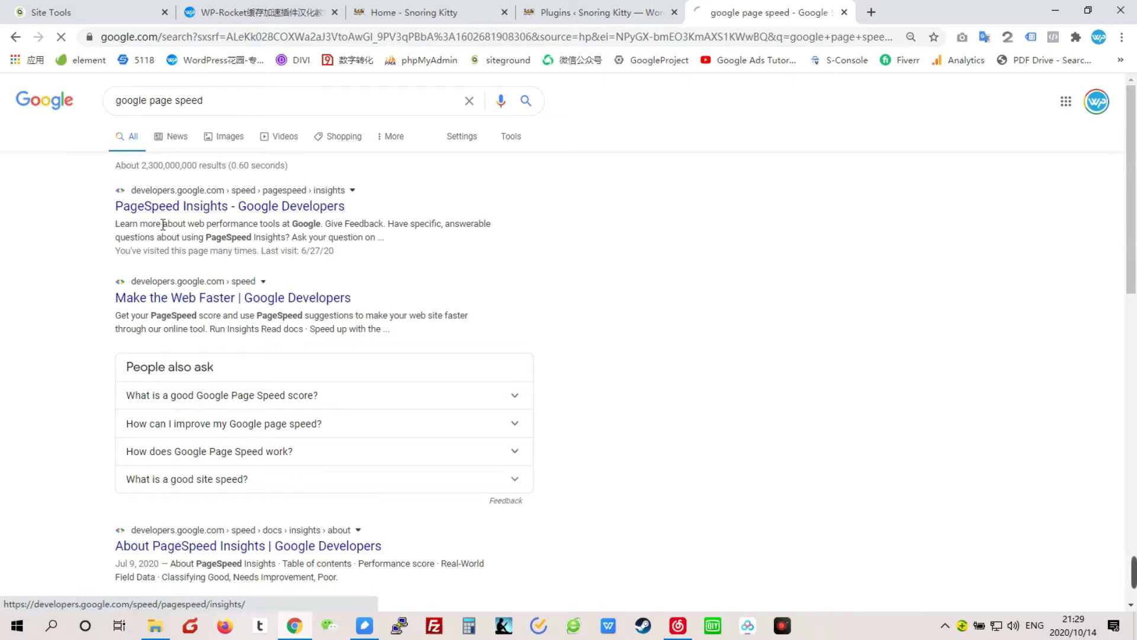
{"action": "left_click", "coordinate": [187, 209]}
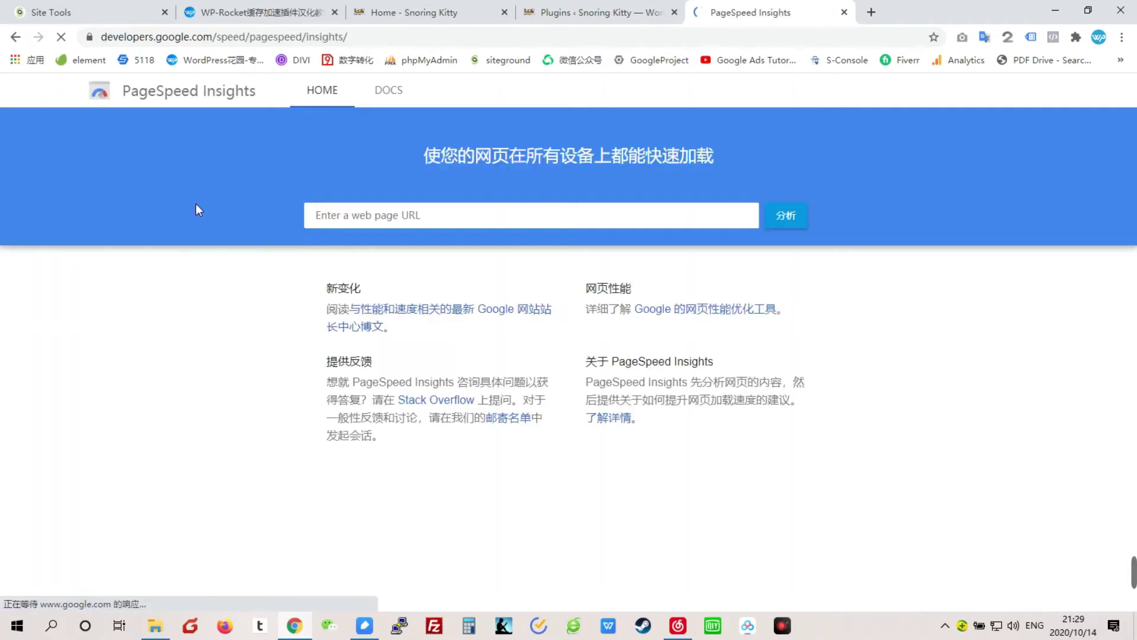
{"action": "left_click", "coordinate": [353, 214]}
{"action": "right_click", "coordinate": [367, 214]}
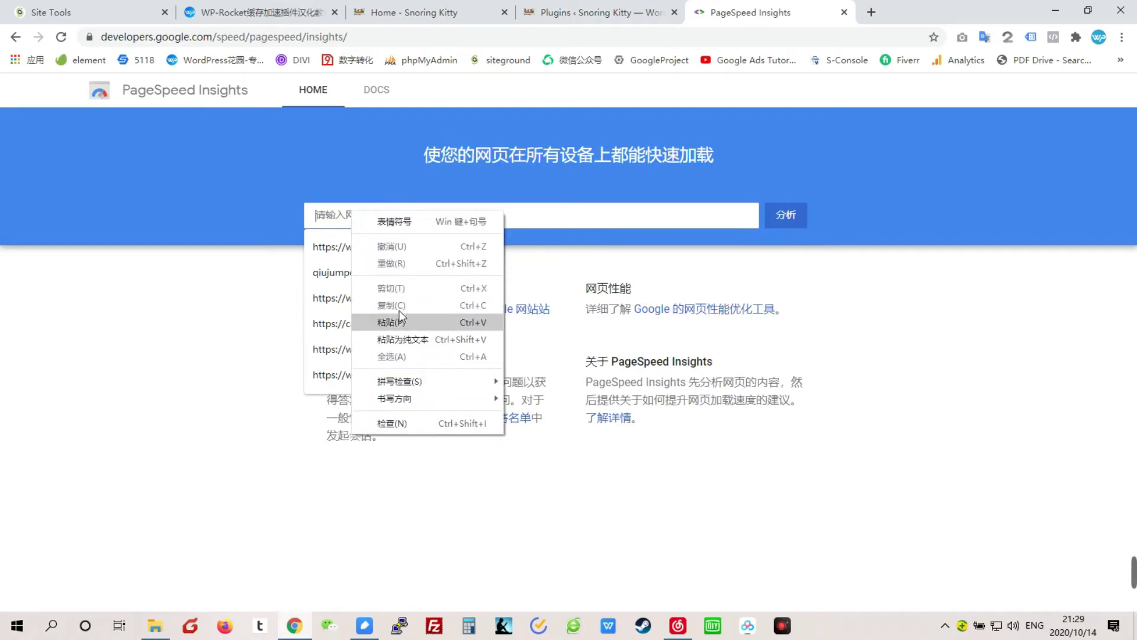
{"action": "left_click", "coordinate": [399, 313]}
{"action": "left_click", "coordinate": [798, 217]}
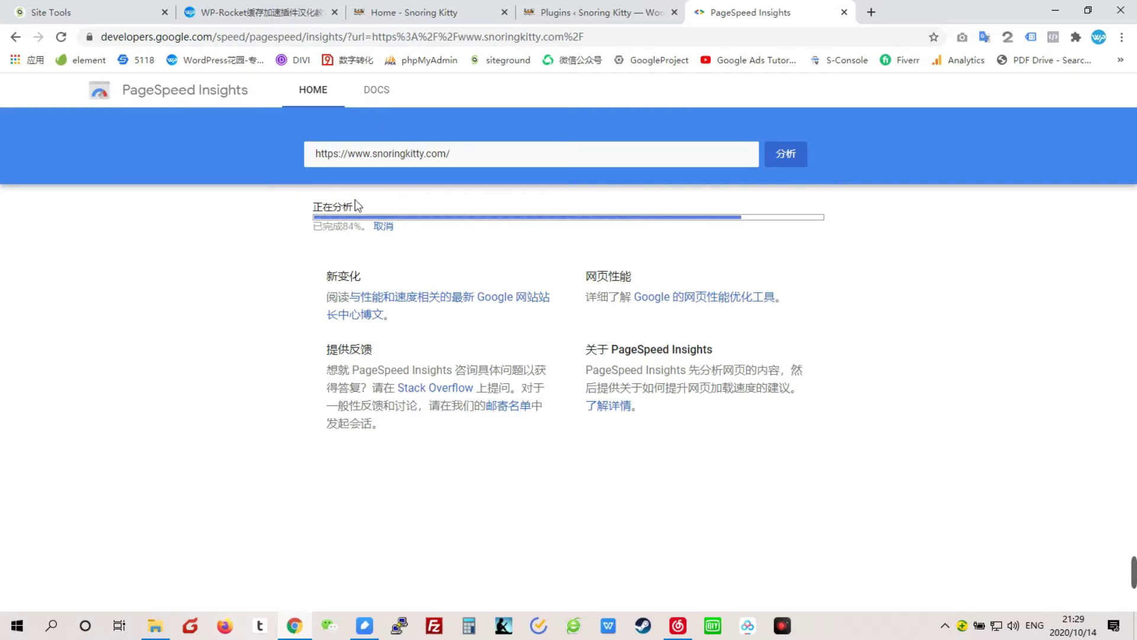
{"action": "left_click", "coordinate": [595, 12]}
{"action": "left_click", "coordinate": [764, 12]}
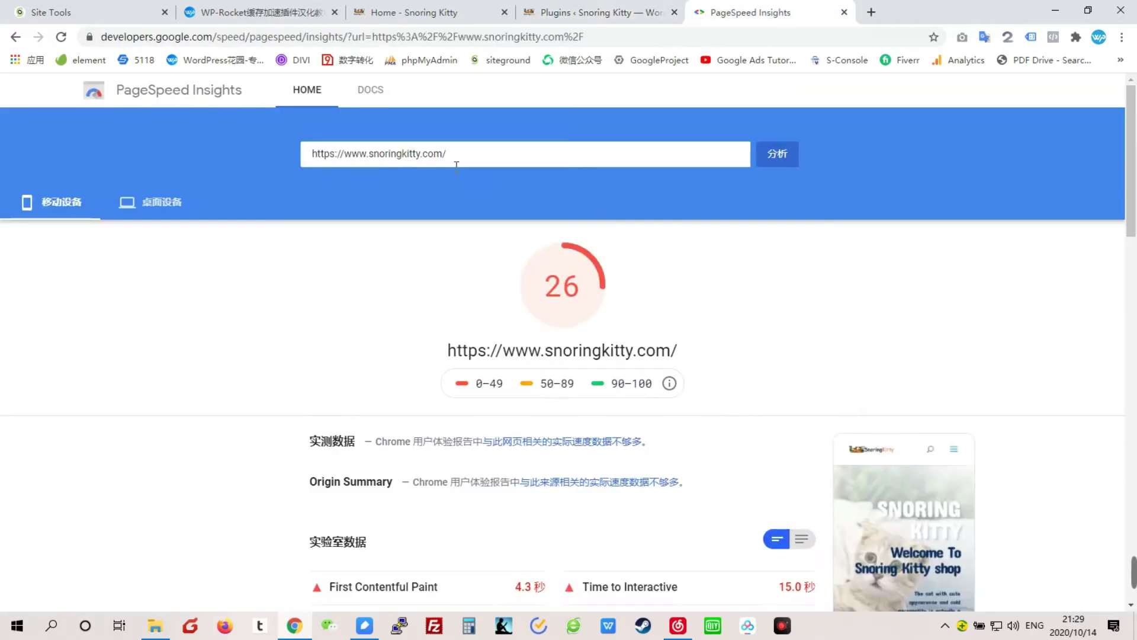
Step: Examine the mobile performance score and lab data, including Speed Index and Total Blocking Time
{"action": "scroll", "coordinate": [347, 345], "scroll_direction": "down", "scroll_amount": 1}
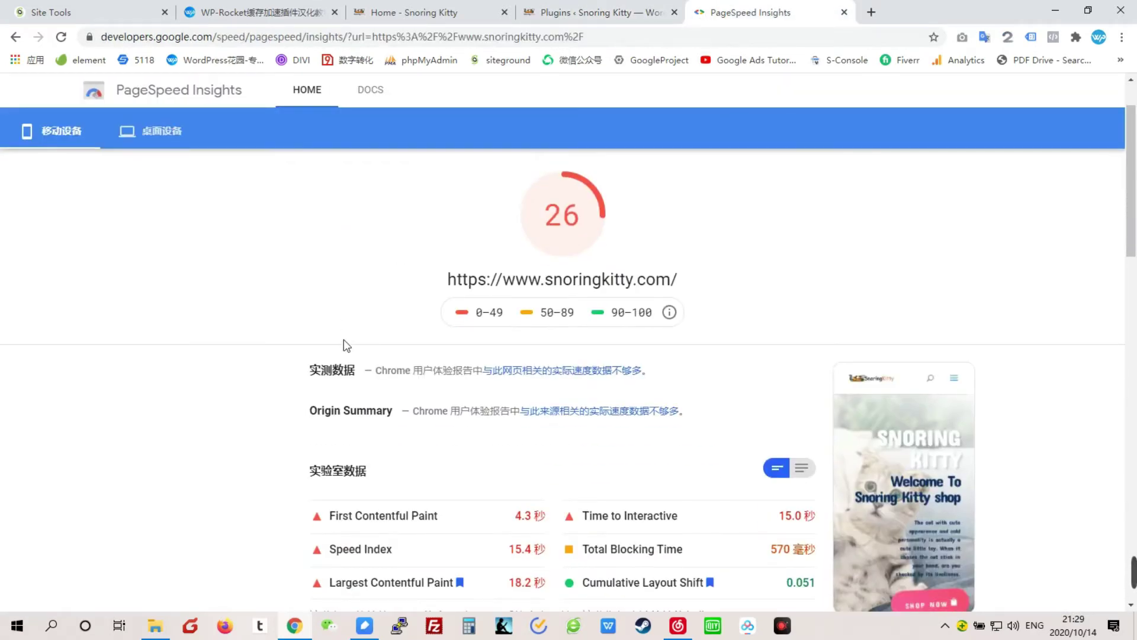
{"action": "scroll", "coordinate": [346, 346], "scroll_direction": "down", "scroll_amount": 3}
{"action": "scroll", "coordinate": [345, 340], "scroll_direction": "down", "scroll_amount": 1}
{"action": "scroll", "coordinate": [356, 335], "scroll_direction": "up", "scroll_amount": 5}
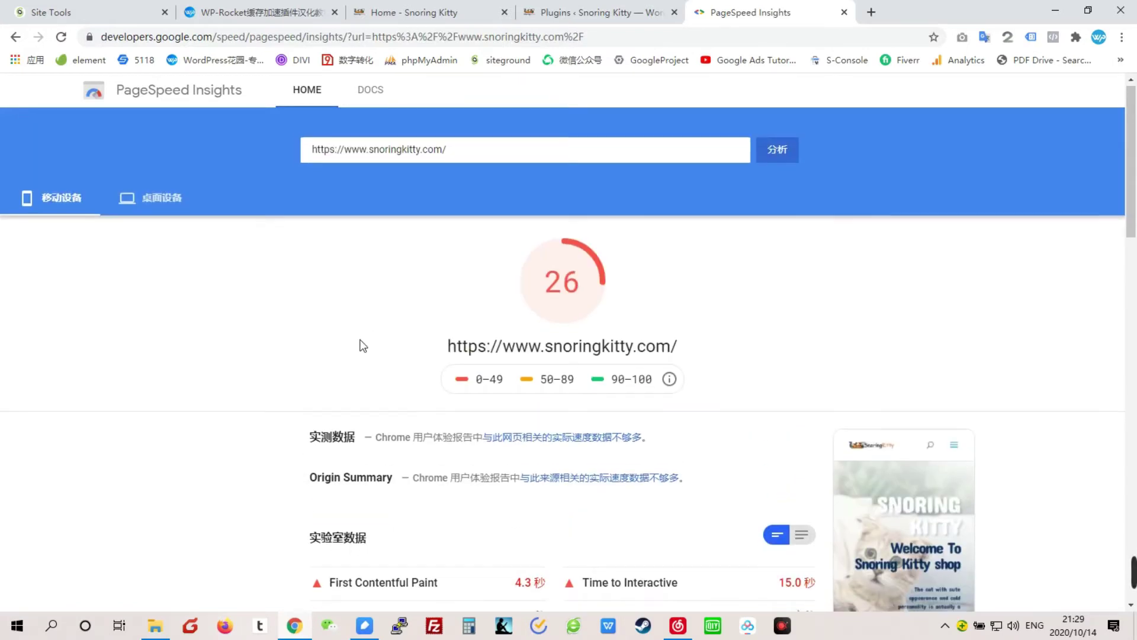
{"action": "scroll", "coordinate": [859, 321], "scroll_direction": "down", "scroll_amount": 4}
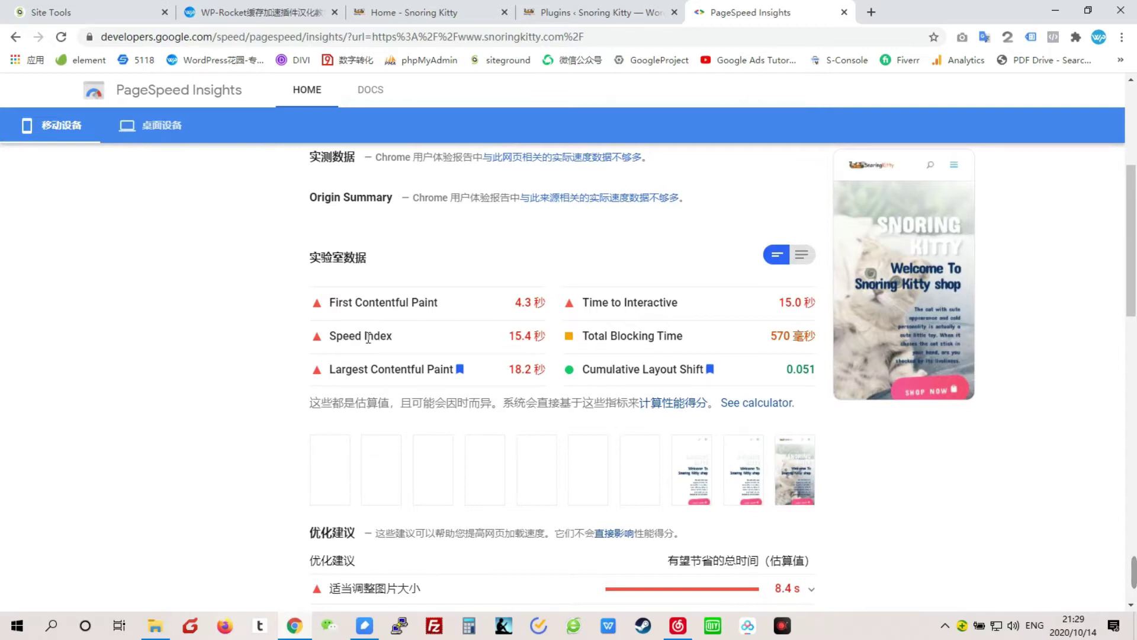
{"action": "left_click_drag", "start_coordinate": [509, 335], "coordinate": [538, 336]}
{"action": "left_click_drag", "start_coordinate": [583, 336], "coordinate": [674, 337]}
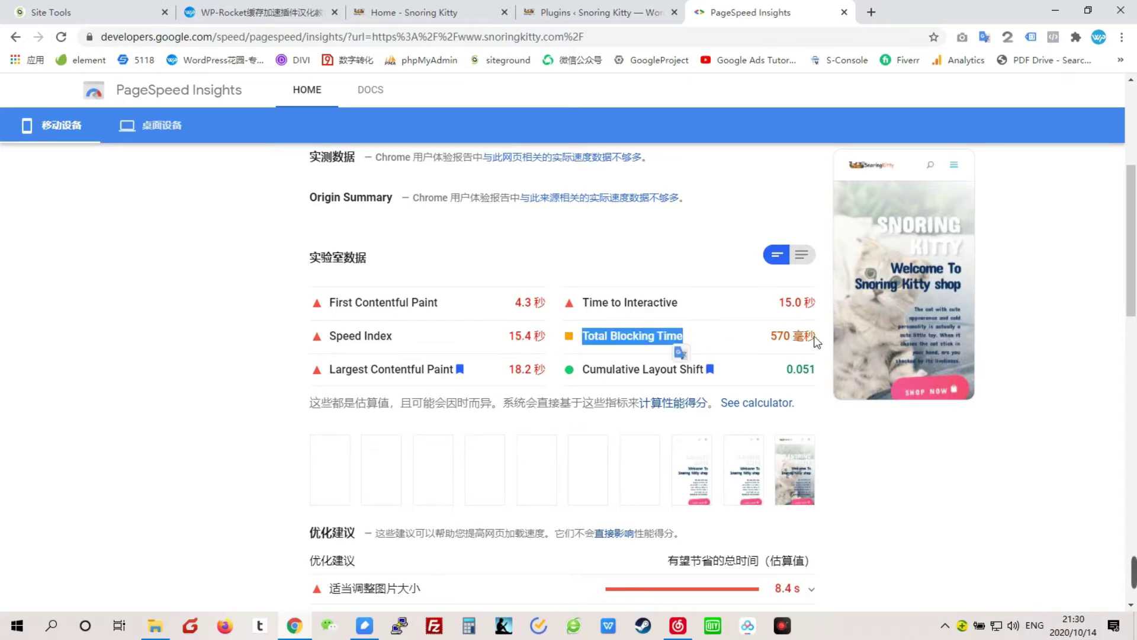
Step: Examine the mobile report's optimization suggestions and diagnostics, checking the details of the image-sizing suggestion (适当调整图片大小)
{"action": "scroll", "coordinate": [766, 335], "scroll_direction": "down", "scroll_amount": 3}
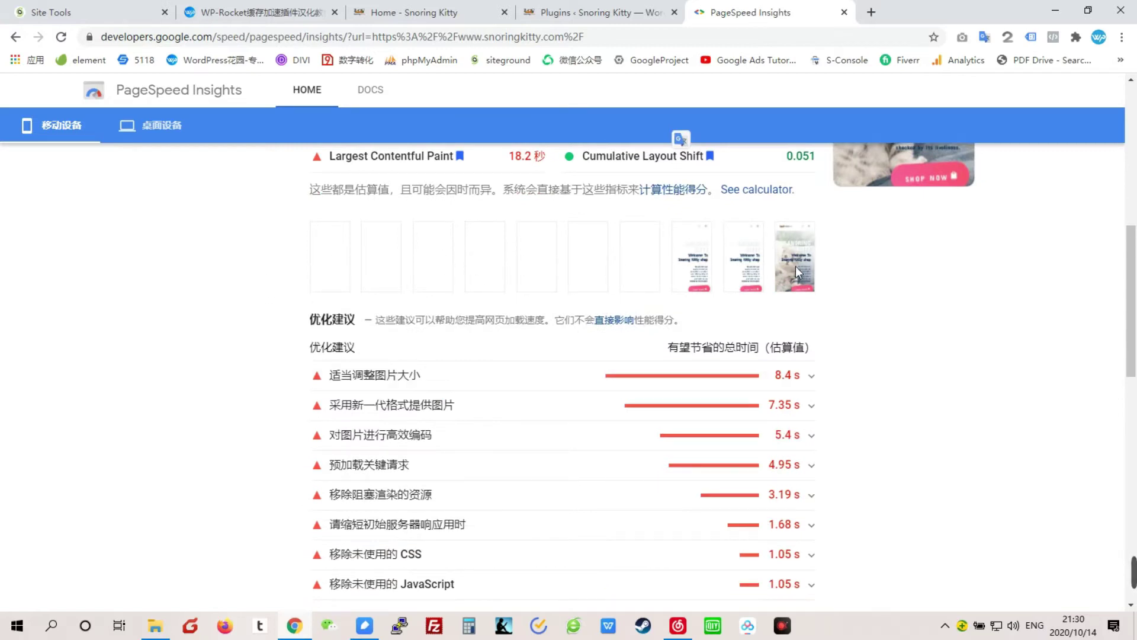
{"action": "scroll", "coordinate": [768, 271], "scroll_direction": "down", "scroll_amount": 1}
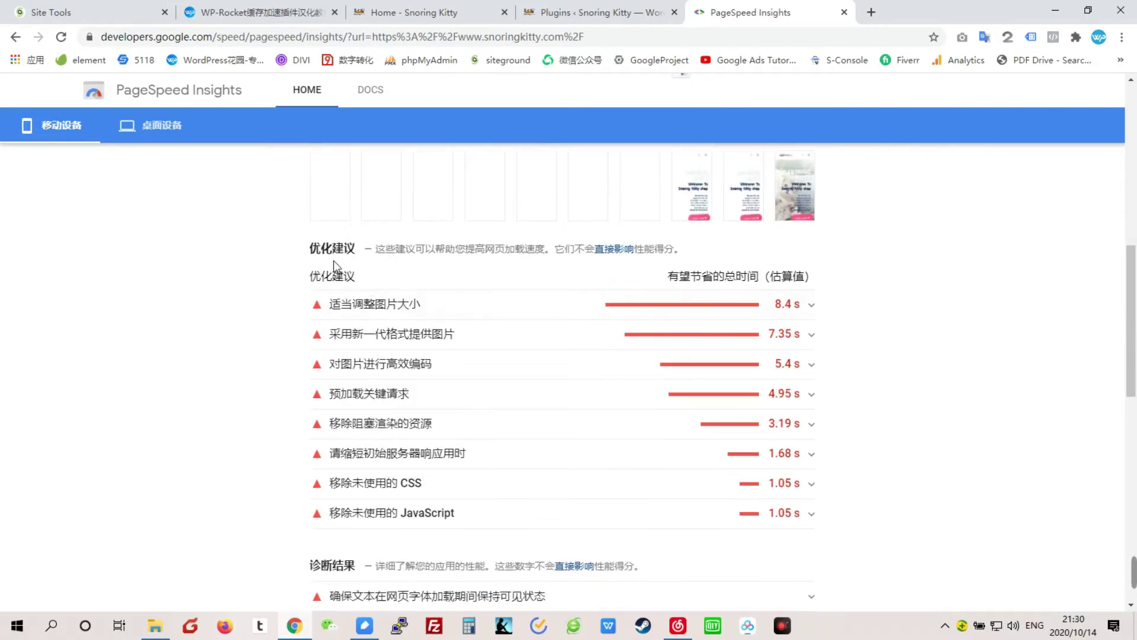
{"action": "left_click", "coordinate": [415, 304]}
{"action": "left_click", "coordinate": [416, 306]}
{"action": "left_click", "coordinate": [417, 307]}
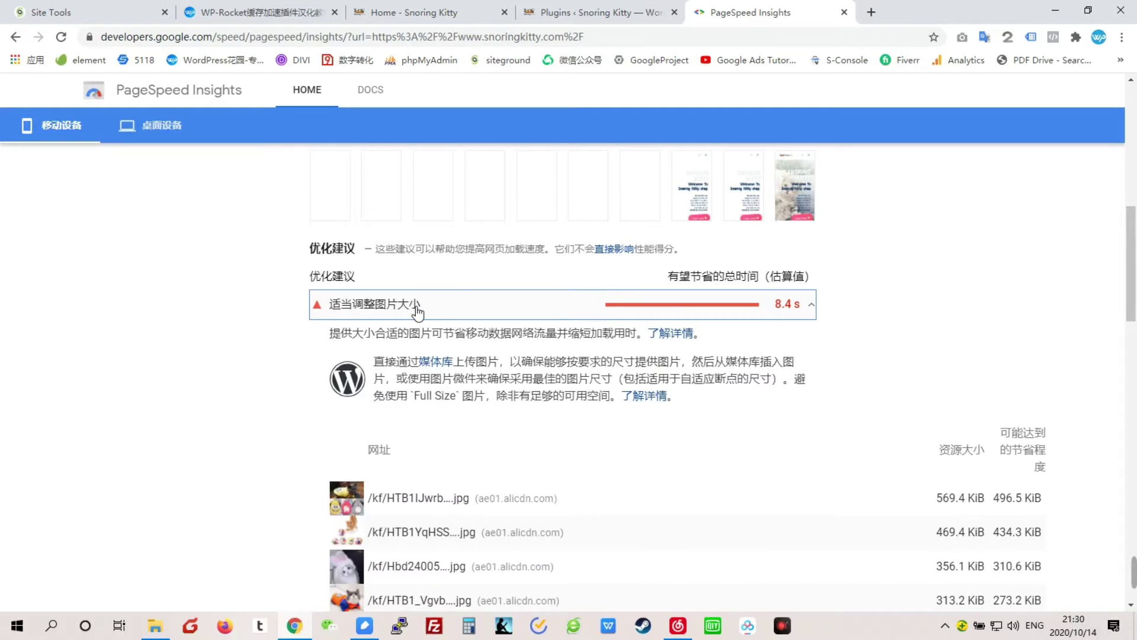
{"action": "left_click", "coordinate": [418, 308]}
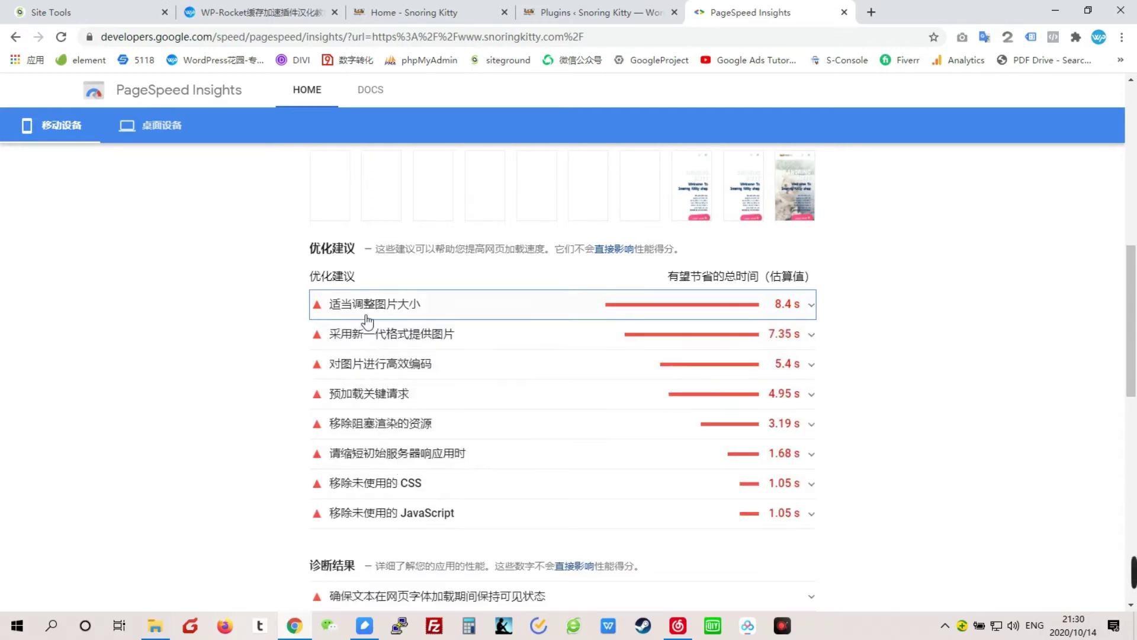
{"action": "scroll", "coordinate": [360, 312], "scroll_direction": "down", "scroll_amount": 8}
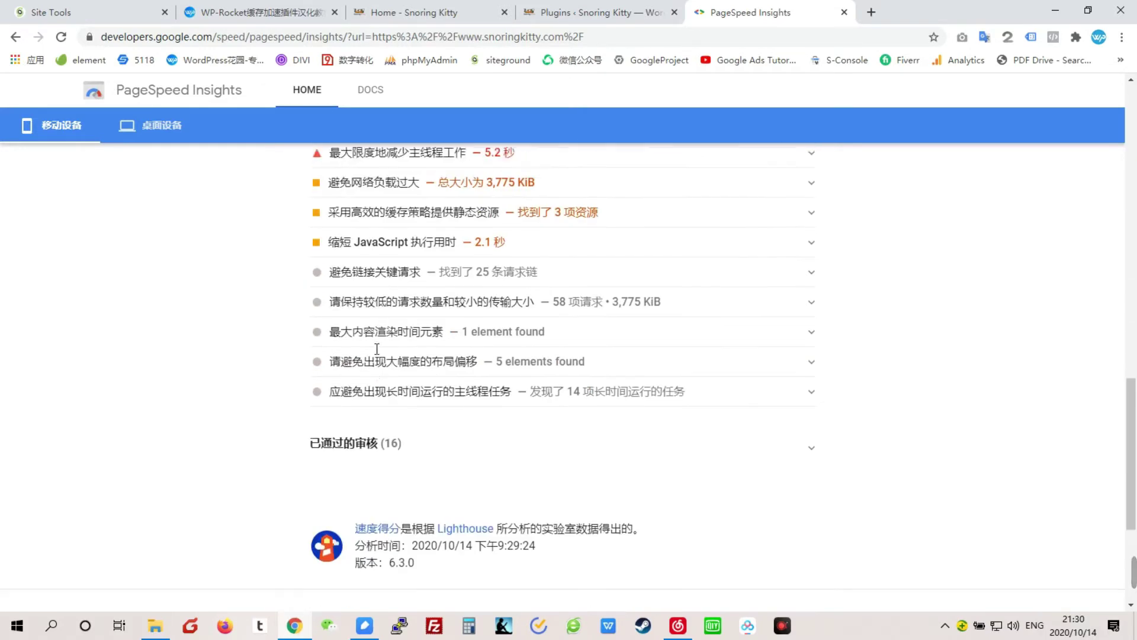
{"action": "scroll", "coordinate": [377, 350], "scroll_direction": "up", "scroll_amount": 15}
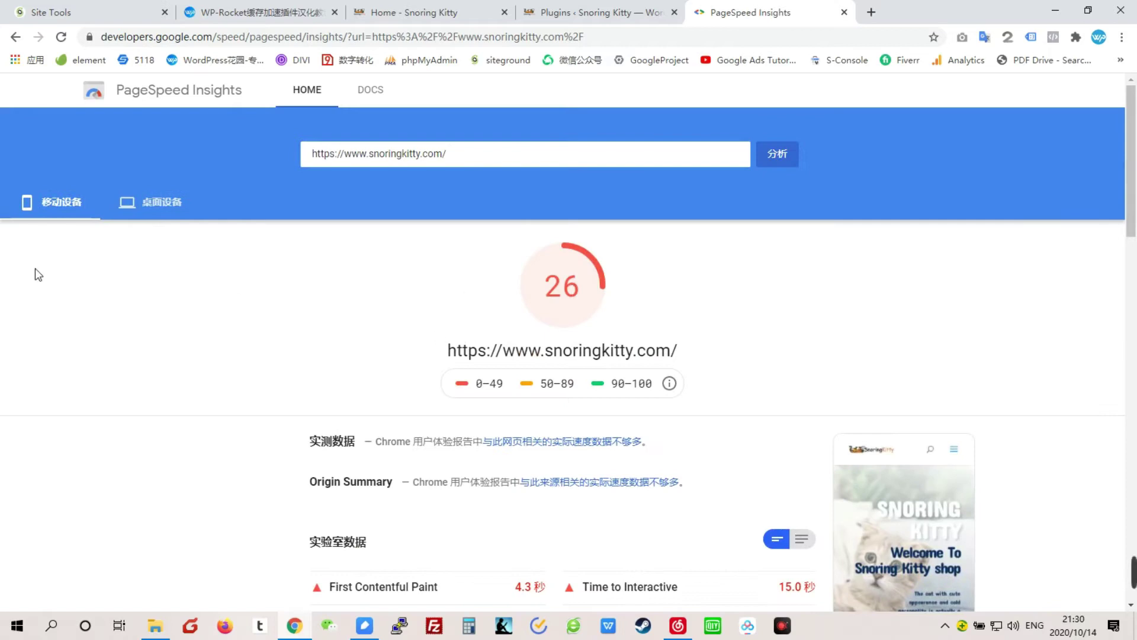
Step: Show the desktop (桌面设备) report and compare its performance score with the 50–89 range
{"action": "left_click", "coordinate": [152, 214]}
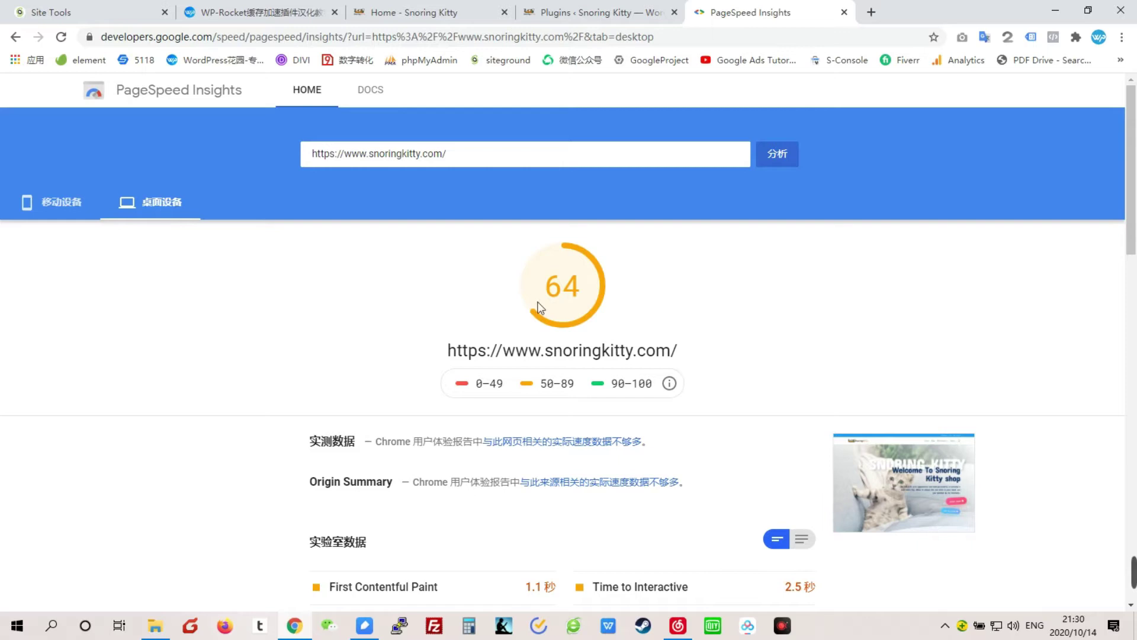
{"action": "scroll", "coordinate": [550, 315], "scroll_direction": "down", "scroll_amount": 3}
{"action": "scroll", "coordinate": [551, 315], "scroll_direction": "up", "scroll_amount": 3}
{"action": "left_click_drag", "start_coordinate": [540, 384], "coordinate": [575, 383]}
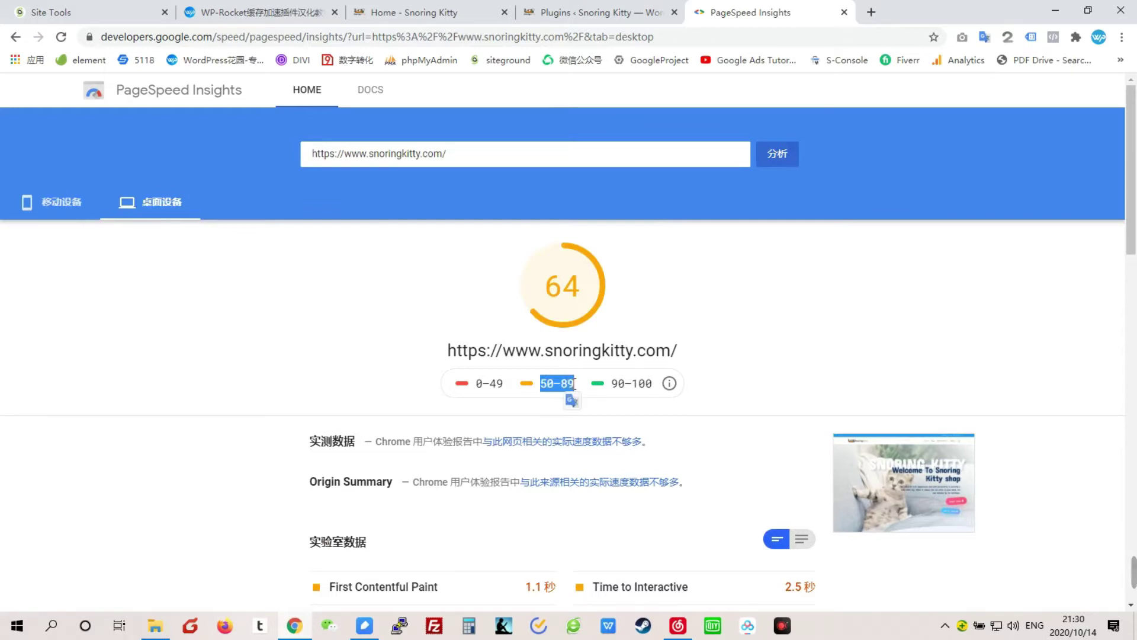
Step: Upload wp-rocket_3.7.2.zip from the 下载 folder as a new plugin on the Snoring Kitty site and install it
{"action": "left_click", "coordinate": [579, 13]}
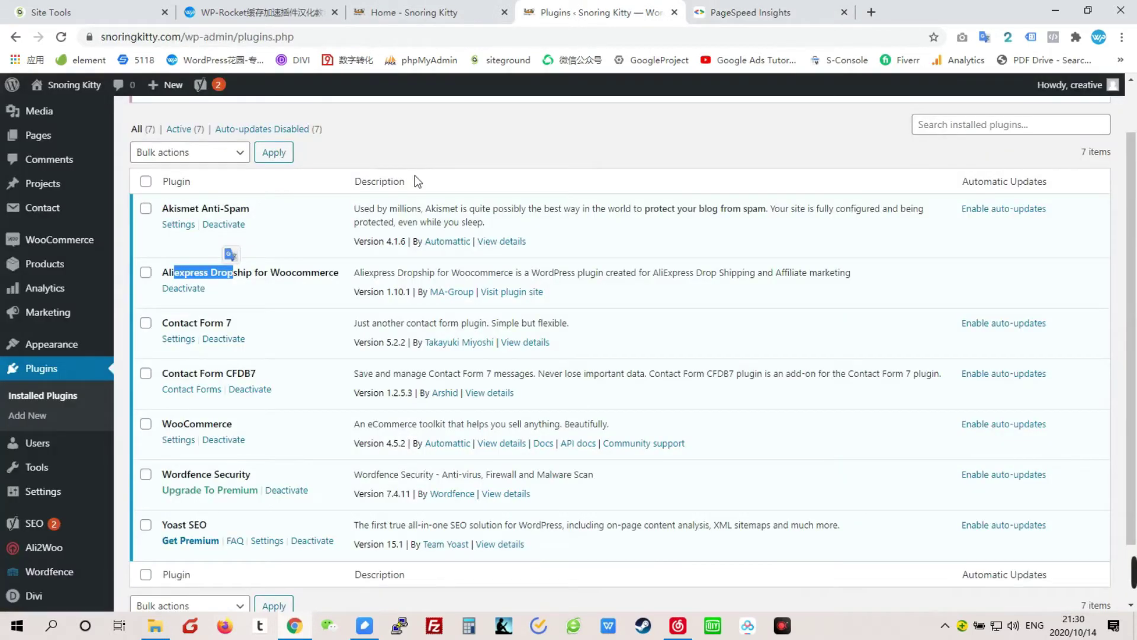
{"action": "scroll", "coordinate": [302, 237], "scroll_direction": "up", "scroll_amount": 1}
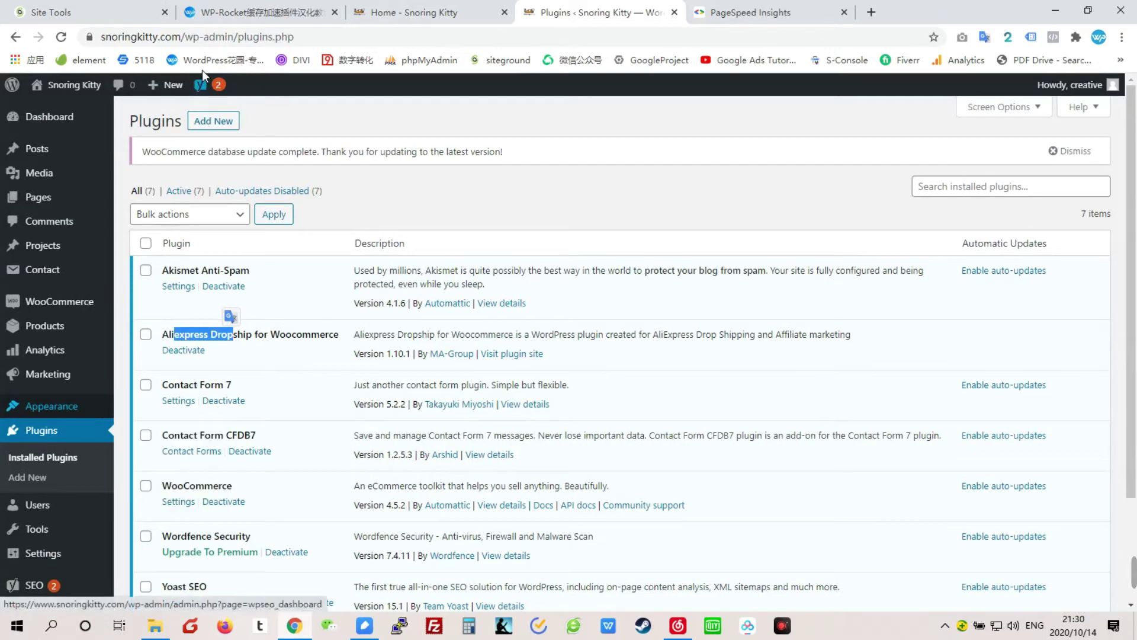
{"action": "left_click", "coordinate": [213, 122]}
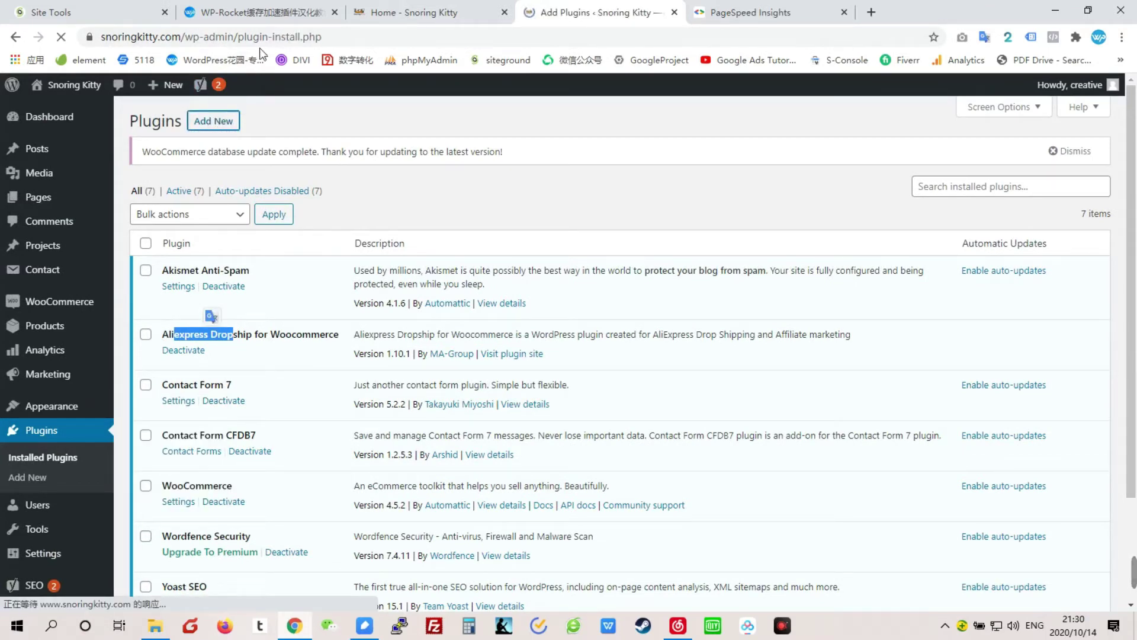
{"action": "left_click", "coordinate": [254, 120]}
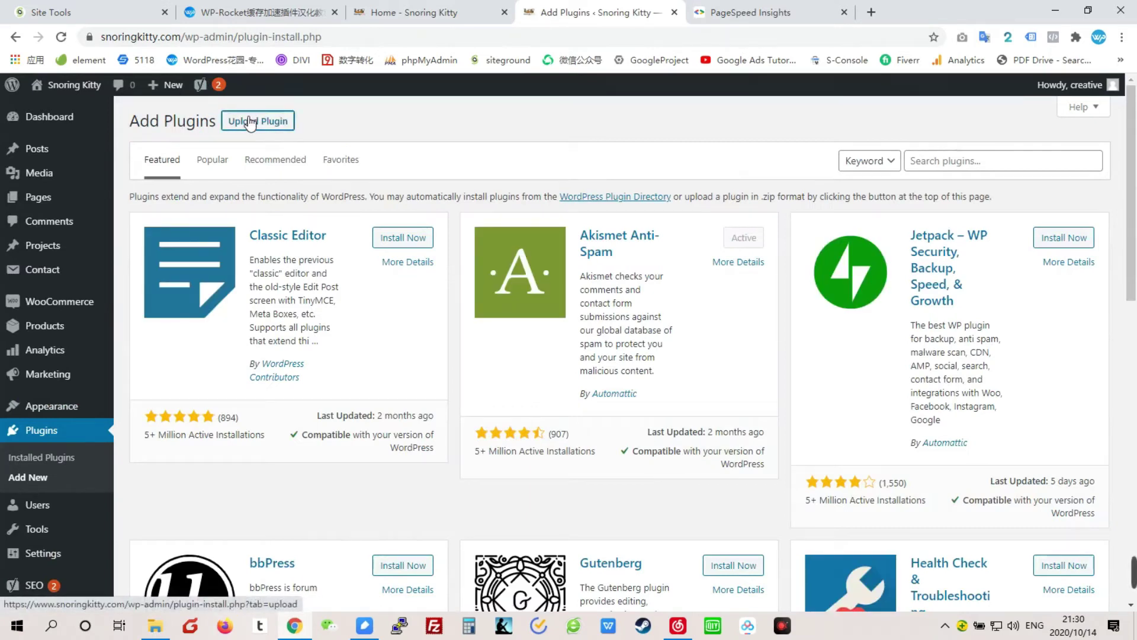
{"action": "left_click", "coordinate": [513, 248]}
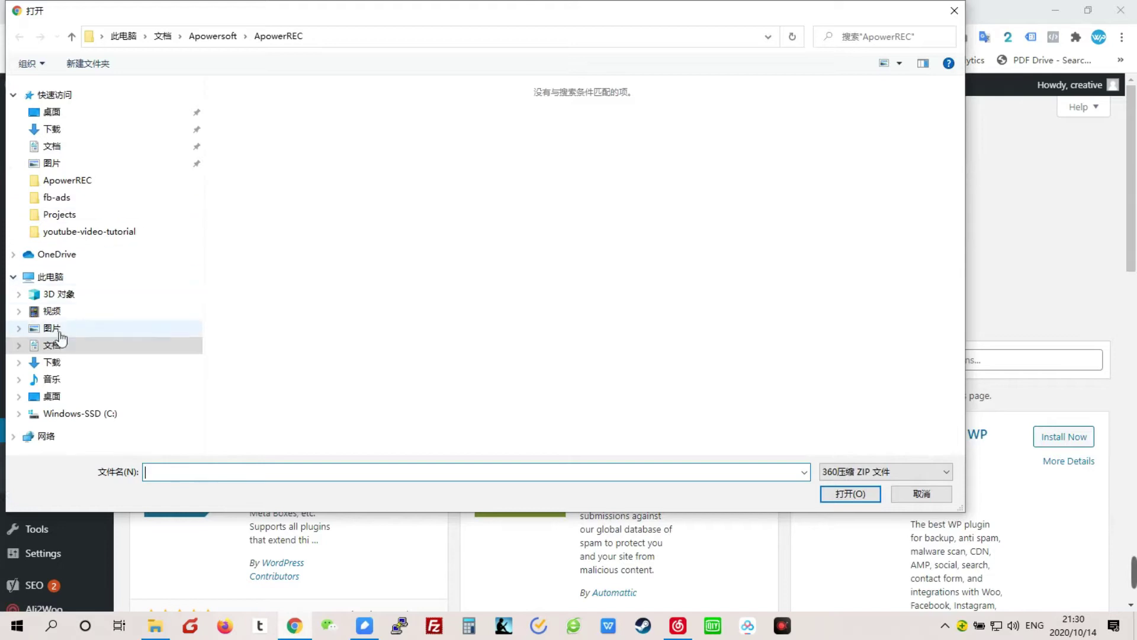
{"action": "left_click", "coordinate": [56, 363]}
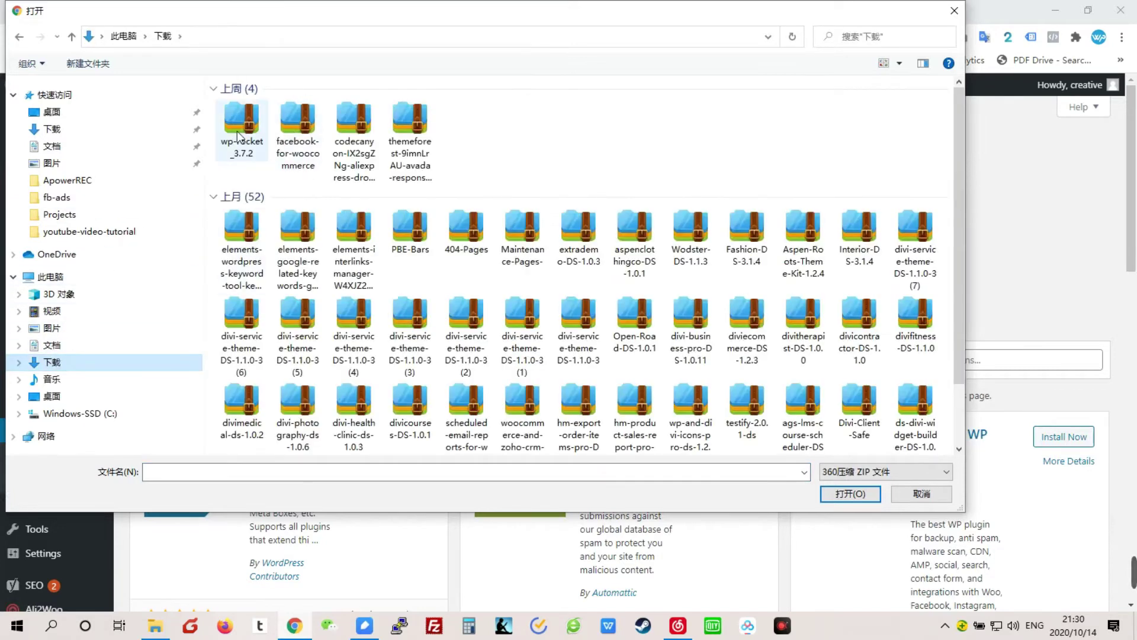
{"action": "double_click", "coordinate": [237, 123]}
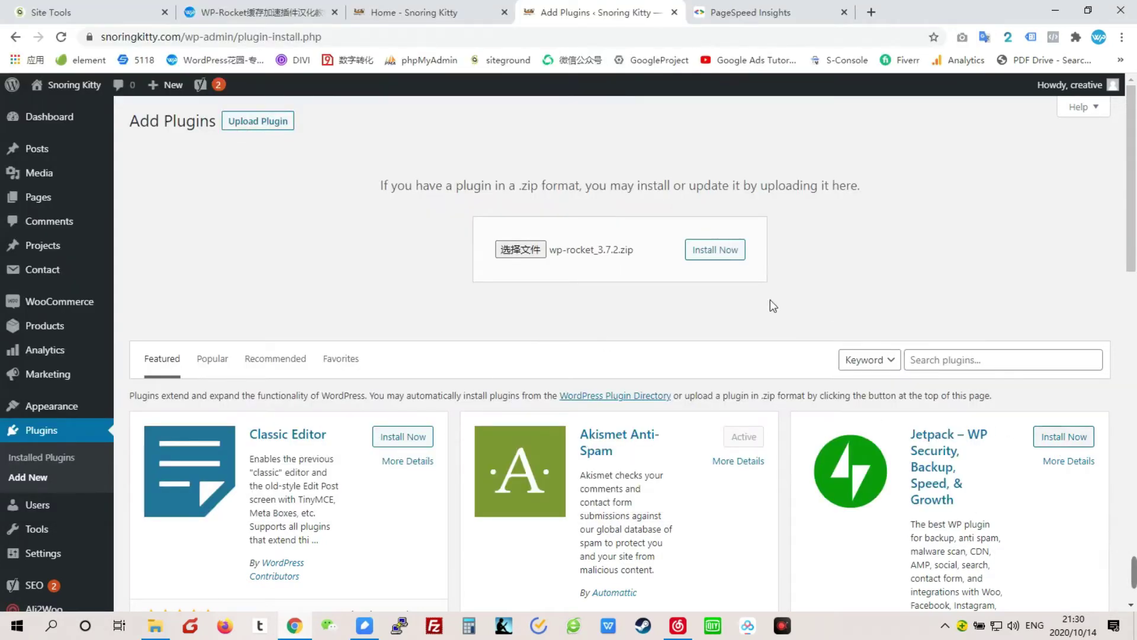
{"action": "left_click", "coordinate": [713, 250]}
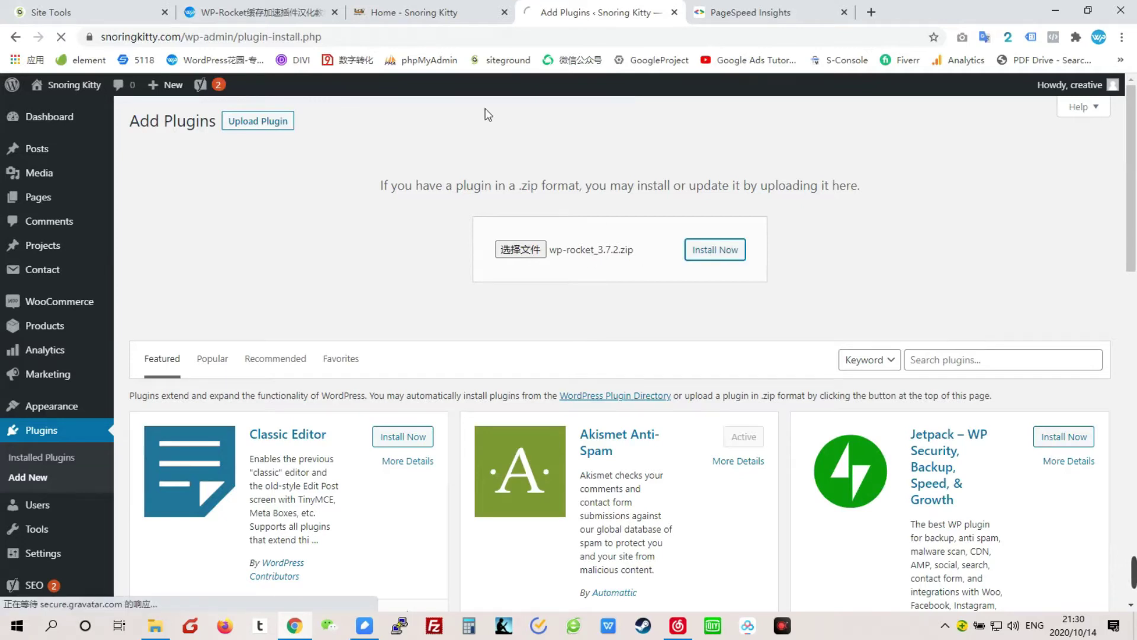
Step: View the WP-Rocket introduction page on wordpresshy.com during the installation, and activate the installed plugin on the Snoring Kitty site
{"action": "left_click", "coordinate": [261, 12]}
{"action": "mouse_move", "coordinate": [859, 155]}
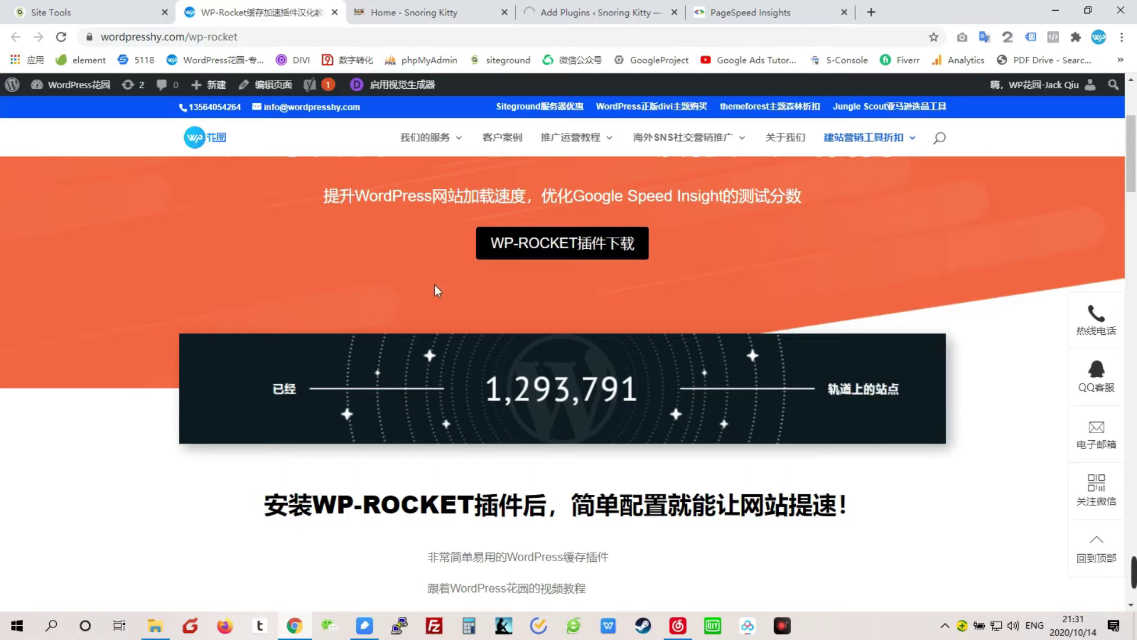
{"action": "scroll", "coordinate": [580, 502], "scroll_direction": "up", "scroll_amount": 4}
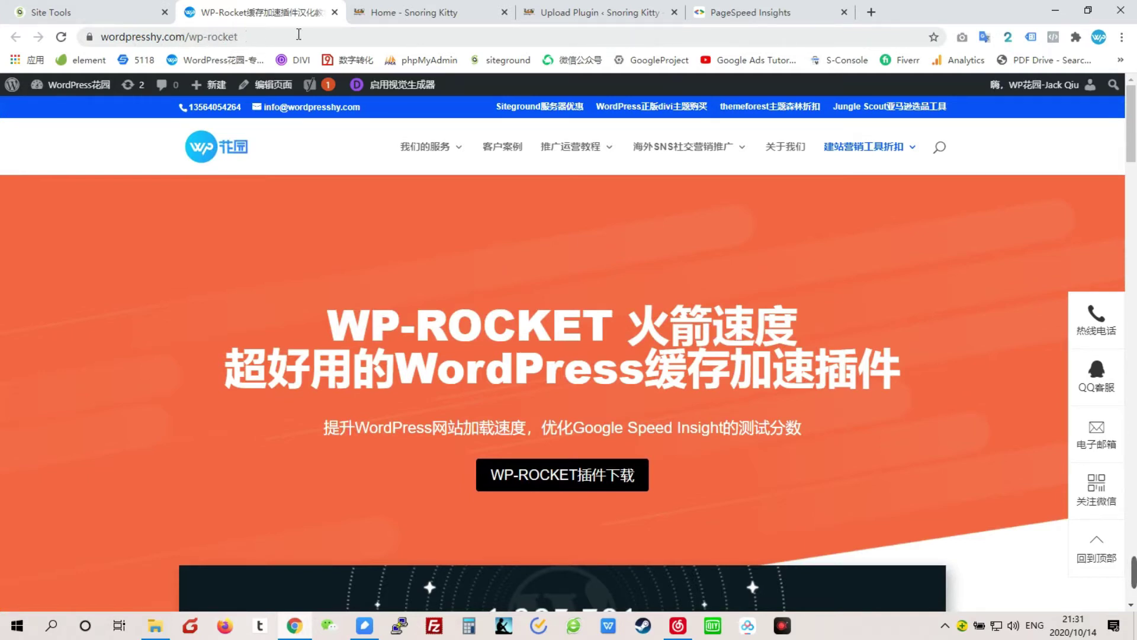
{"action": "left_click", "coordinate": [592, 18]}
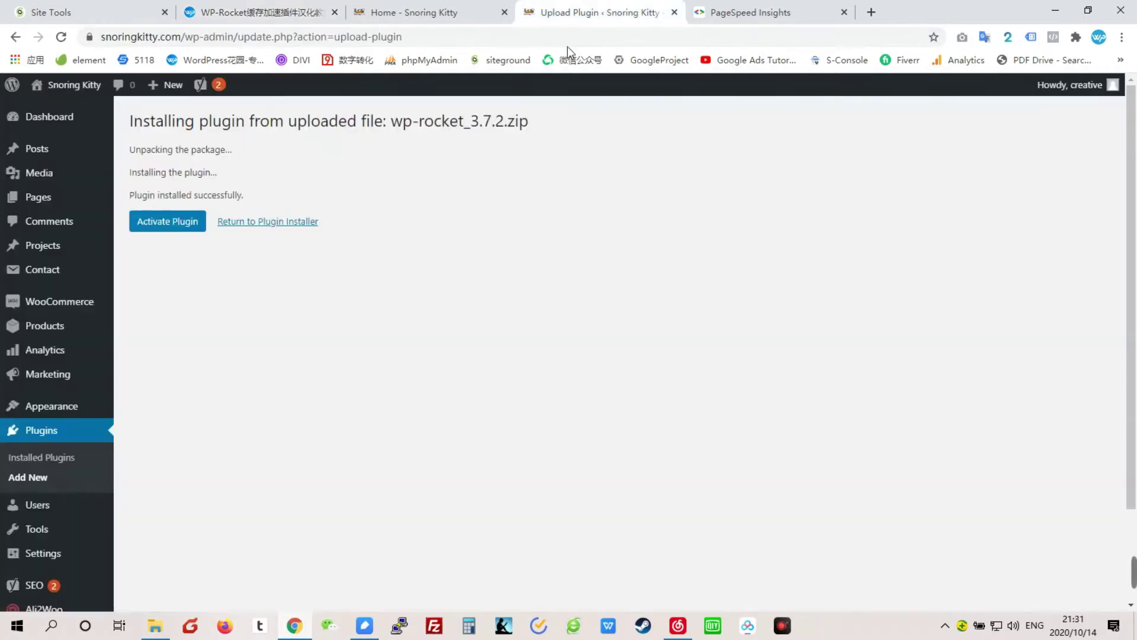
{"action": "left_click", "coordinate": [161, 229]}
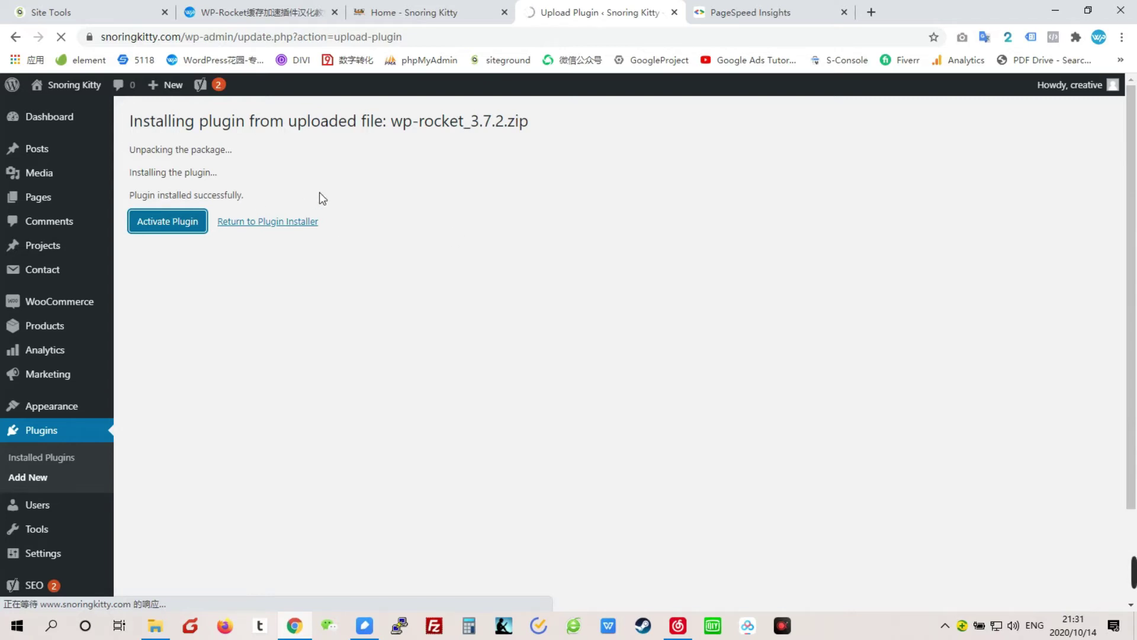
Step: Examine the WP-Rocket introduction page's claims about simple configuration and quick speed-up, plus its page caching and Preload features
{"action": "left_click", "coordinate": [418, 12]}
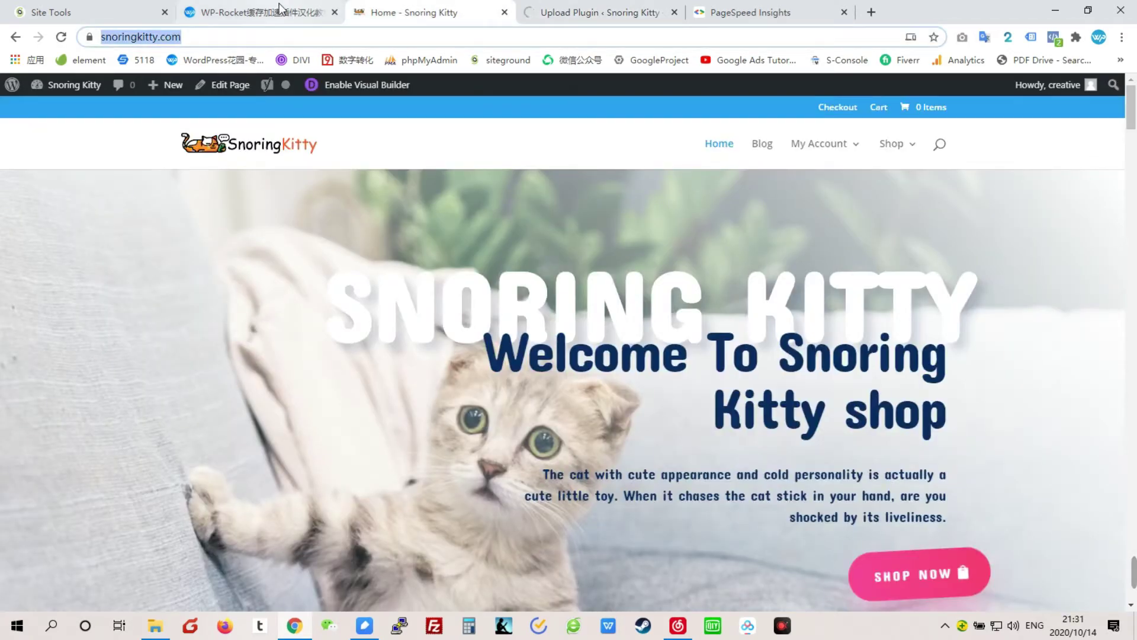
{"action": "left_click", "coordinate": [280, 8]}
{"action": "scroll", "coordinate": [329, 259], "scroll_direction": "down", "scroll_amount": 5}
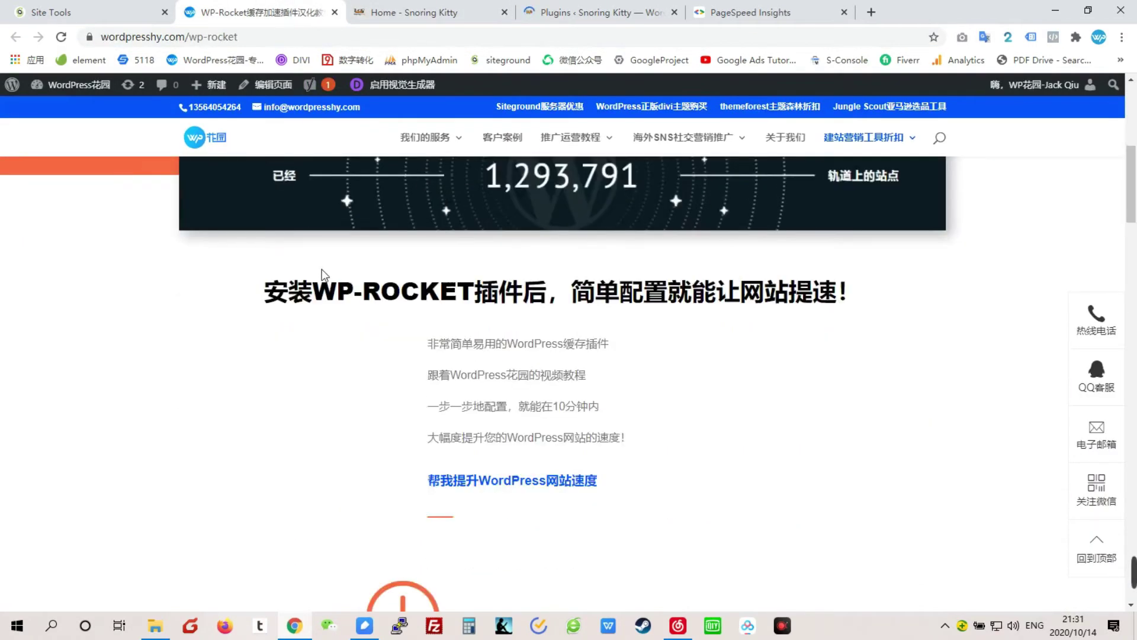
{"action": "left_click_drag", "start_coordinate": [267, 296], "coordinate": [862, 293]}
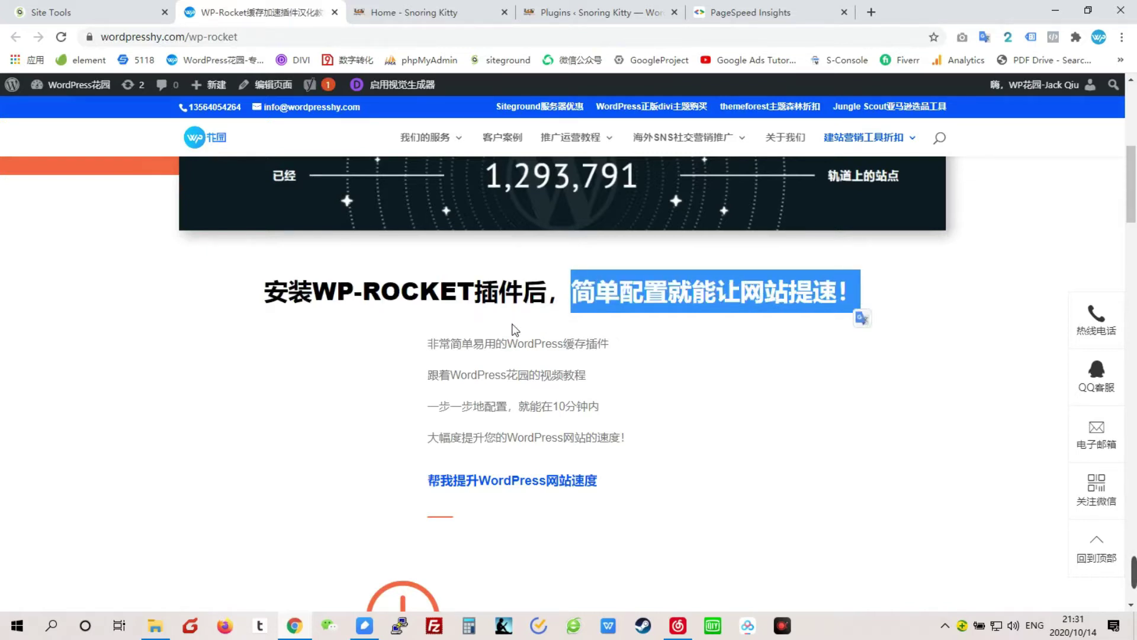
{"action": "left_click_drag", "start_coordinate": [444, 343], "coordinate": [506, 362]}
{"action": "left_click_drag", "start_coordinate": [441, 379], "coordinate": [587, 382]}
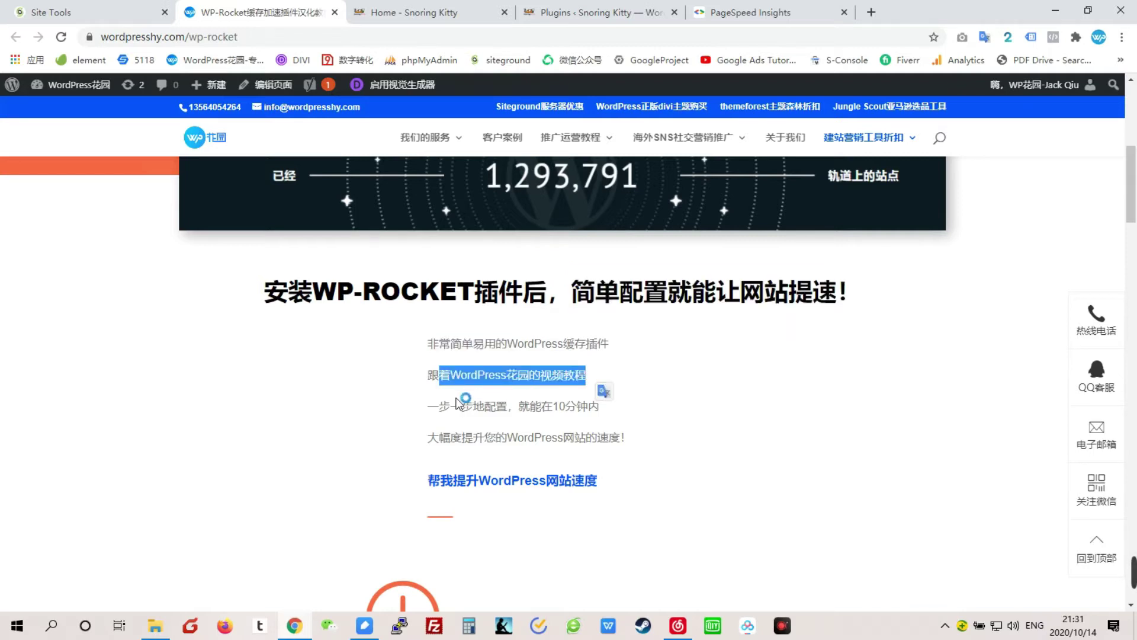
{"action": "left_click_drag", "start_coordinate": [519, 406], "coordinate": [600, 406]}
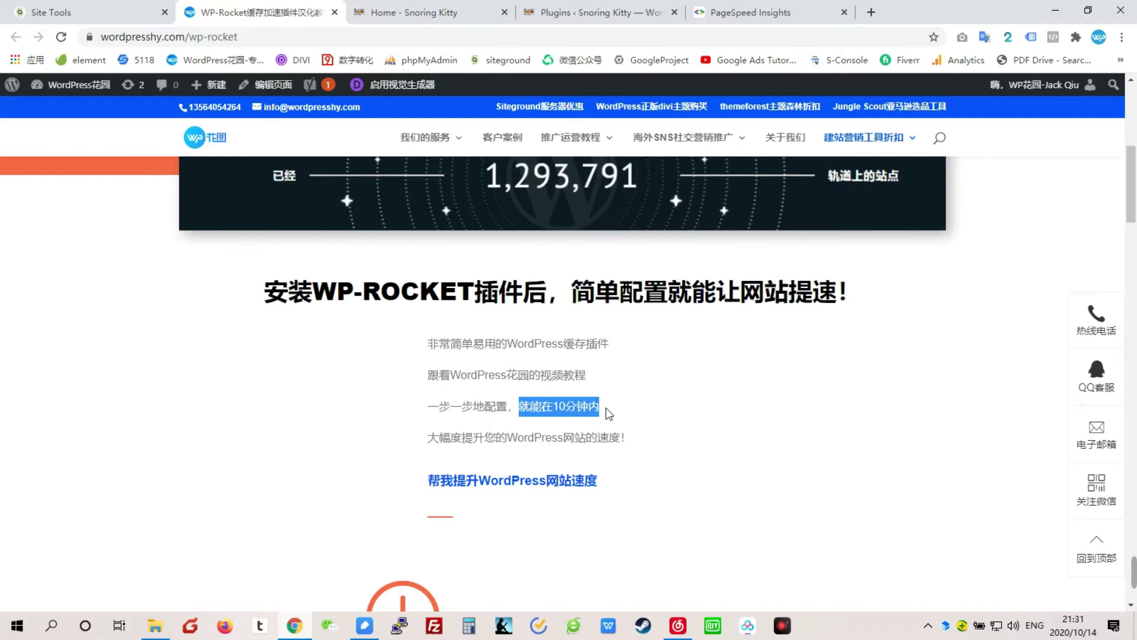
{"action": "scroll", "coordinate": [446, 399], "scroll_direction": "down", "scroll_amount": 3}
{"action": "scroll", "coordinate": [450, 405], "scroll_direction": "down", "scroll_amount": 2}
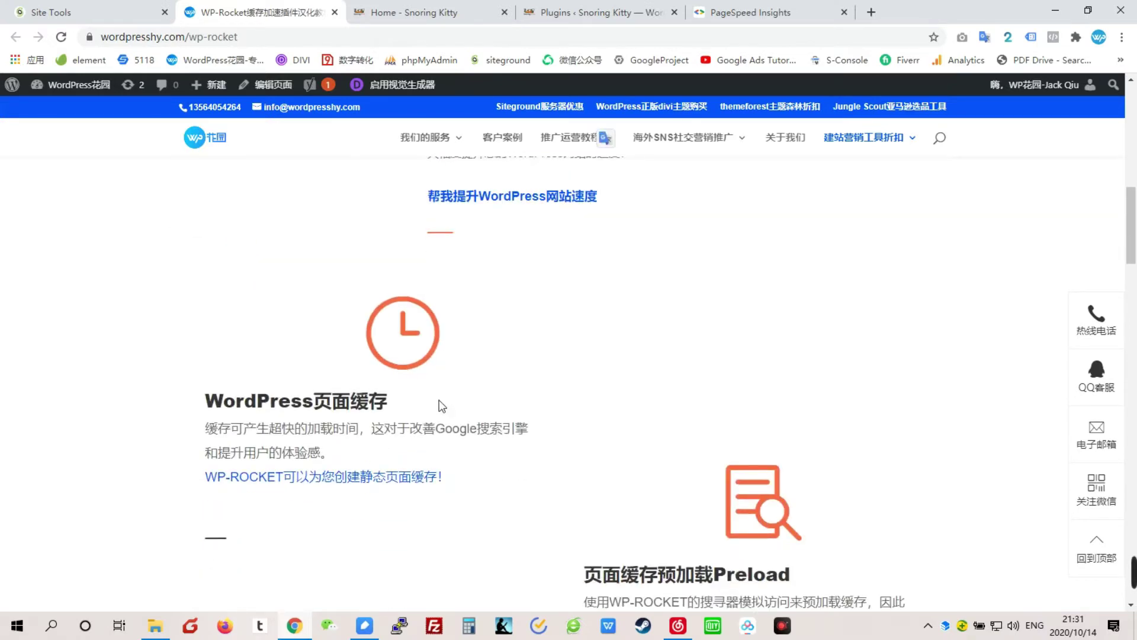
{"action": "scroll", "coordinate": [442, 404], "scroll_direction": "down", "scroll_amount": 1}
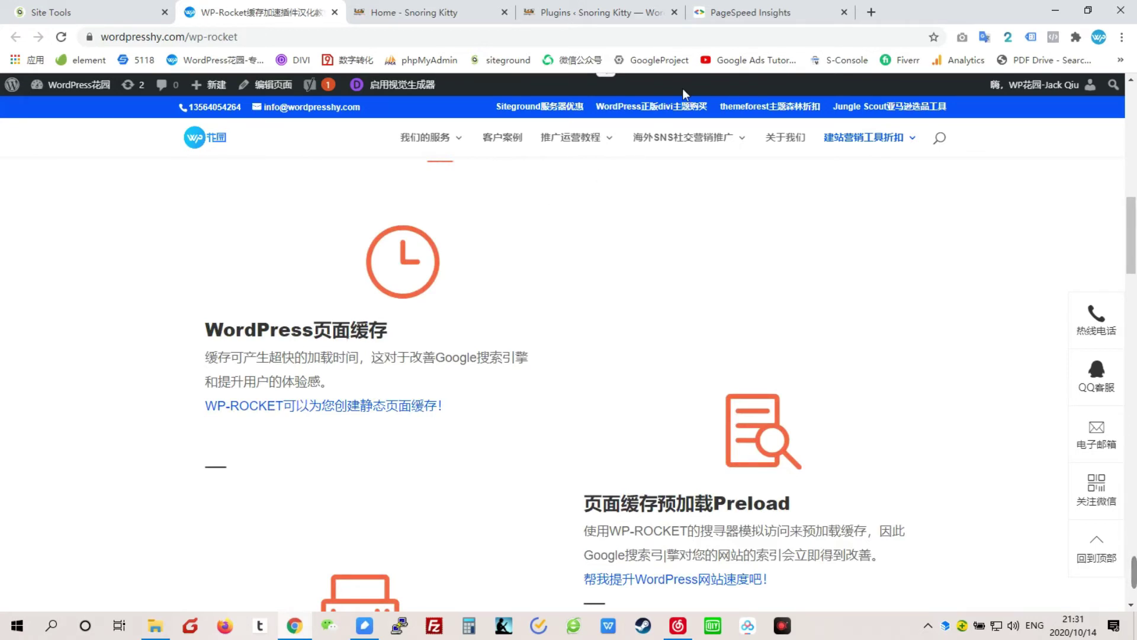
Step: Find WP Rocket in the Snoring Kitty site's installed plugins and open its settings
{"action": "left_click", "coordinate": [726, 14]}
{"action": "left_click", "coordinate": [568, 14]}
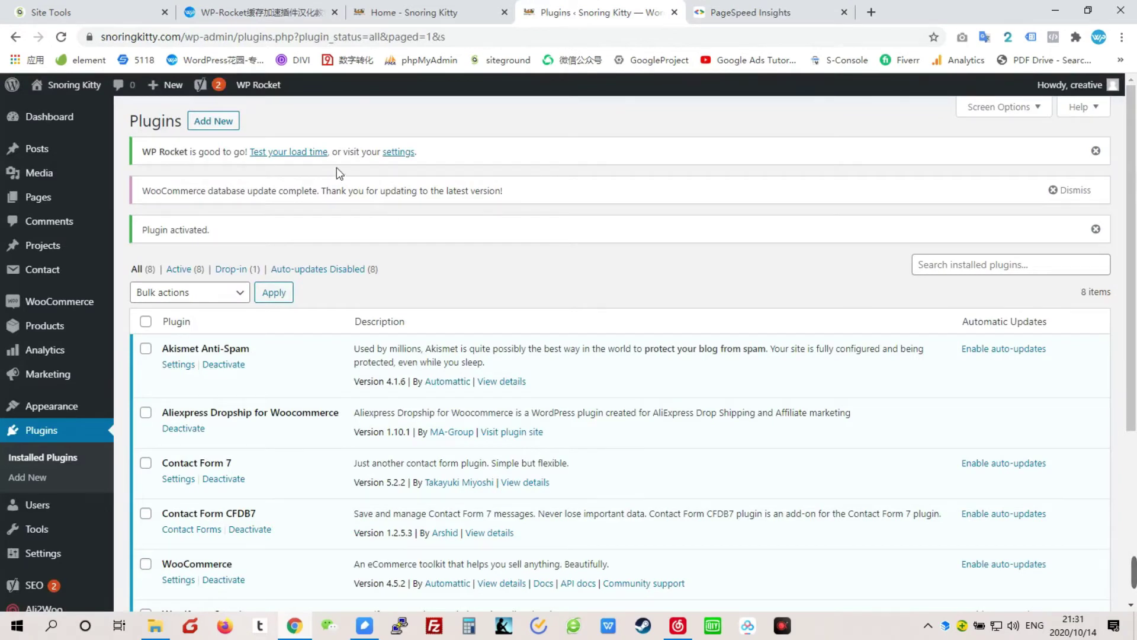
{"action": "scroll", "coordinate": [379, 204], "scroll_direction": "down", "scroll_amount": 1}
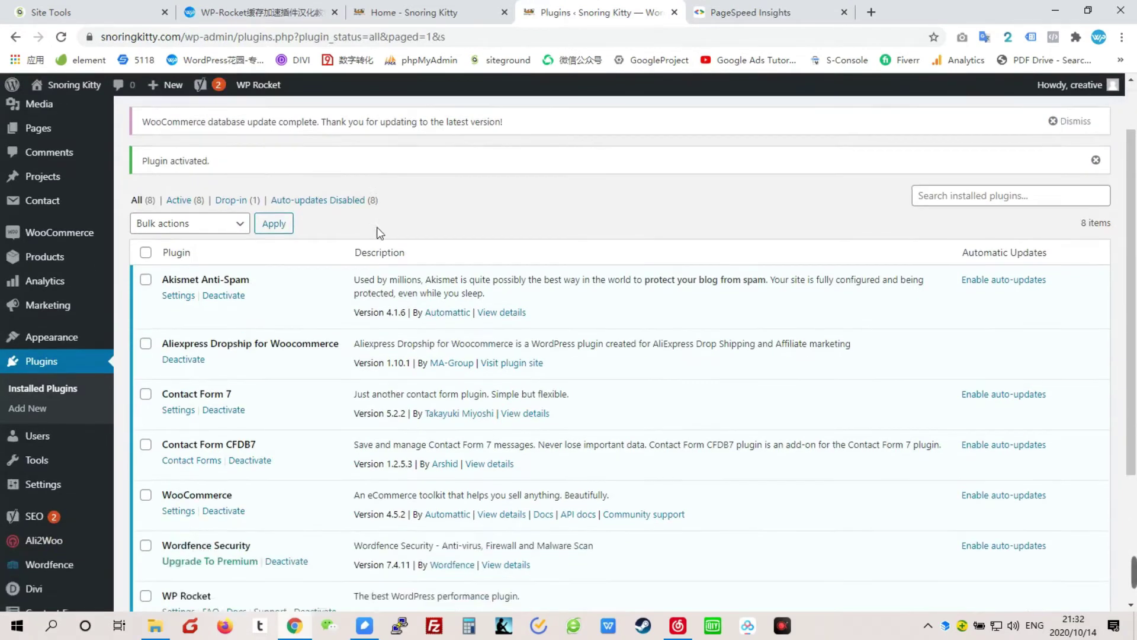
{"action": "scroll", "coordinate": [377, 226], "scroll_direction": "down", "scroll_amount": 1}
{"action": "left_click", "coordinate": [261, 13]}
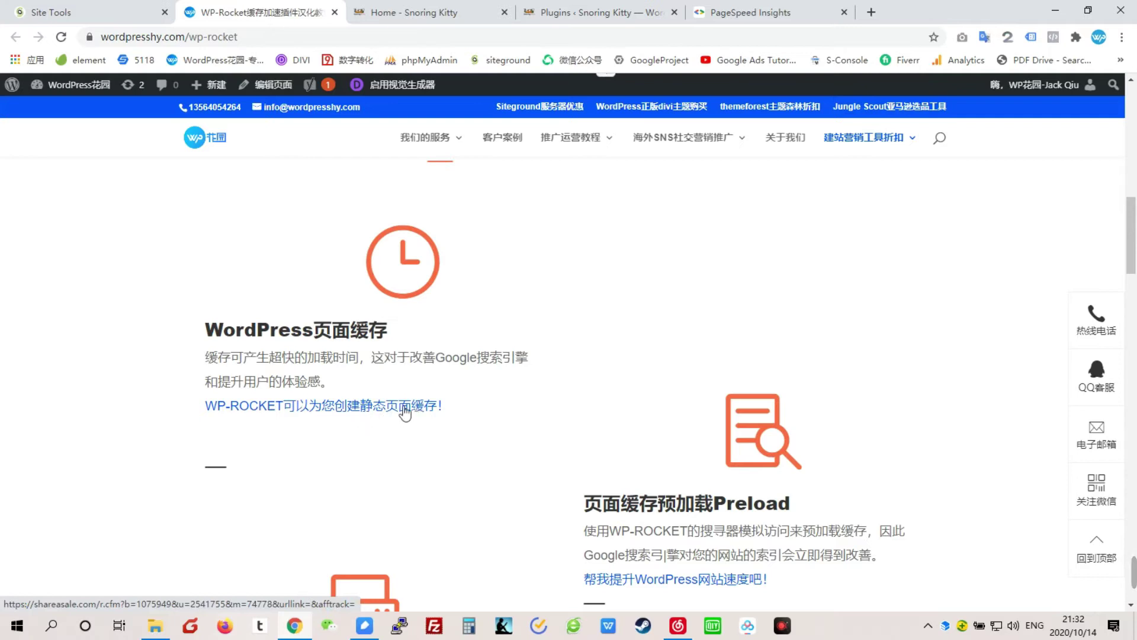
{"action": "left_click", "coordinate": [580, 13]}
{"action": "scroll", "coordinate": [397, 315], "scroll_direction": "down", "scroll_amount": 3}
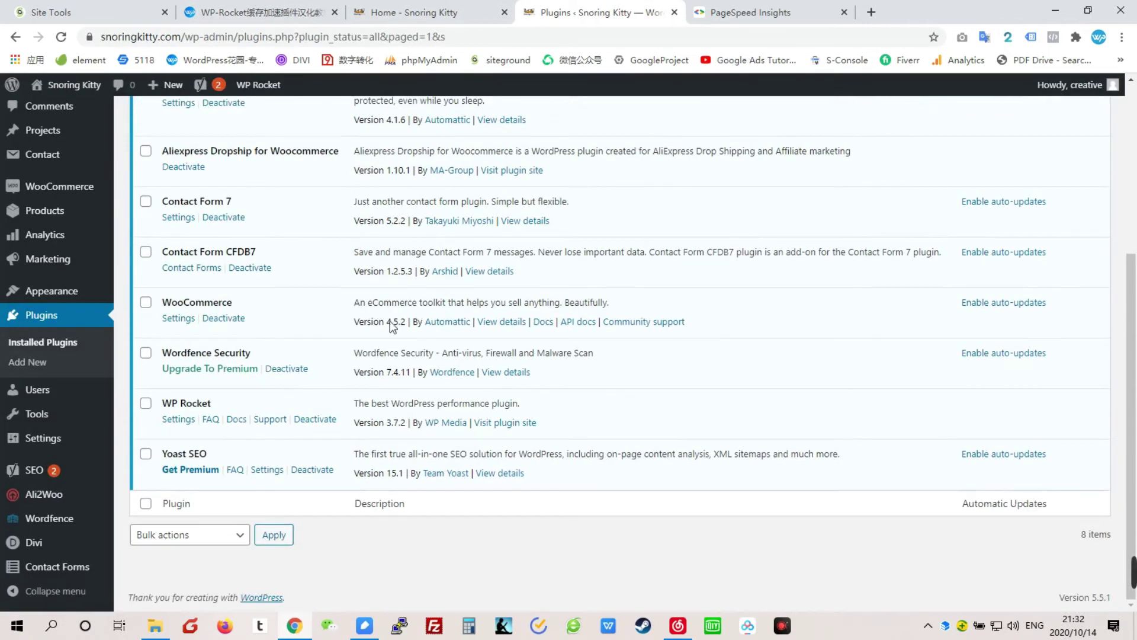
{"action": "left_click", "coordinate": [175, 420]}
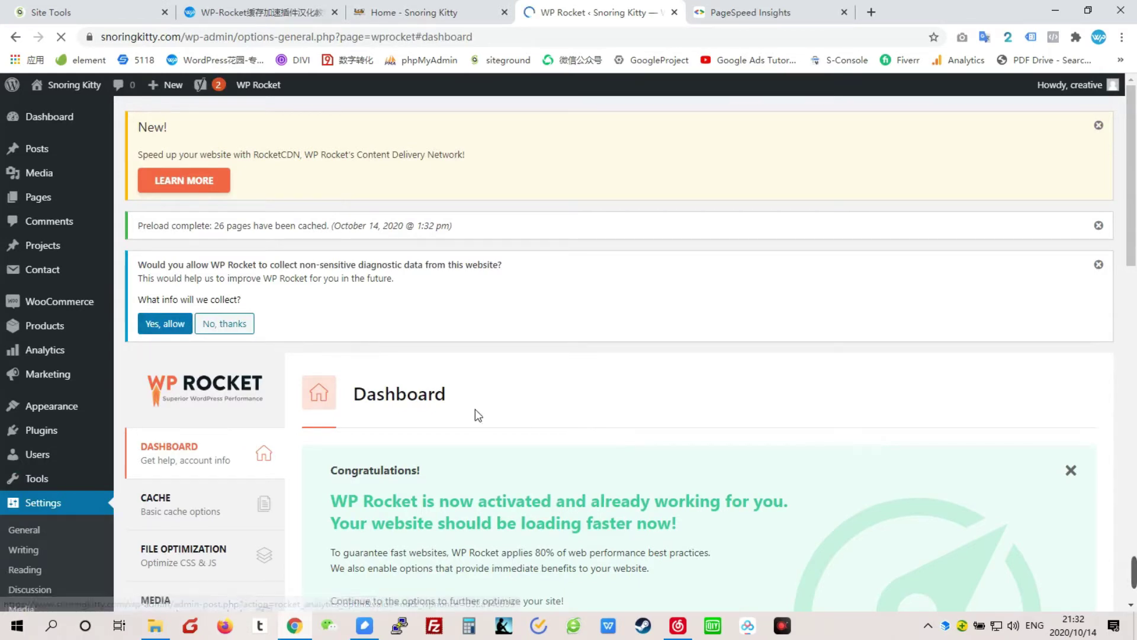
Step: Allow WP Rocket to collect non-sensitive diagnostic data and dismiss the RocketCDN notice
{"action": "left_click", "coordinate": [261, 11]}
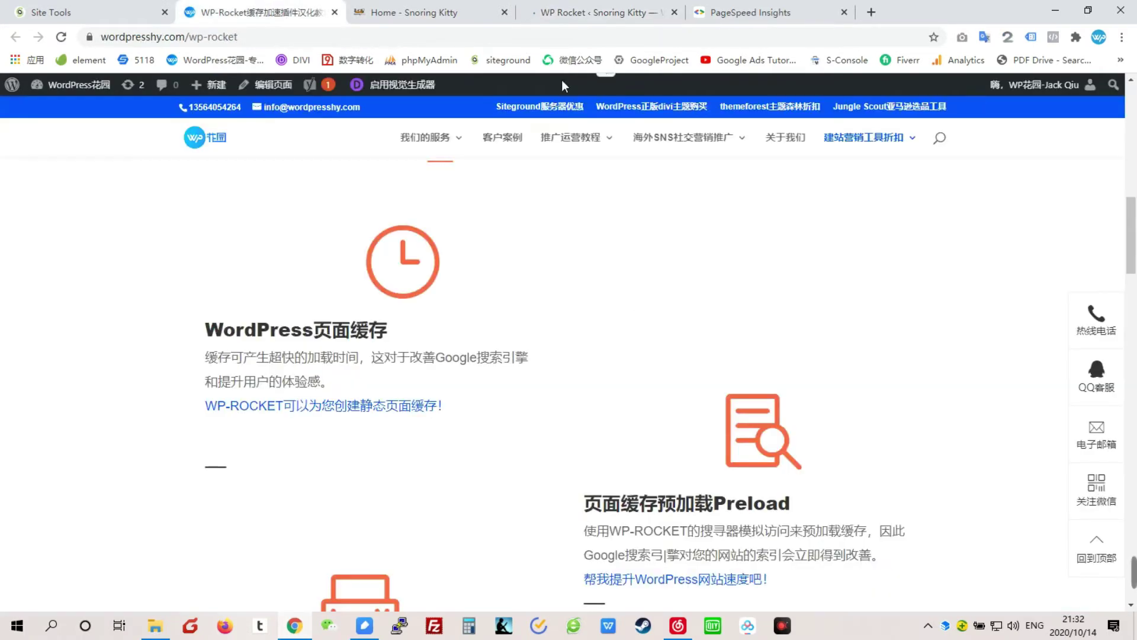
{"action": "left_click", "coordinate": [563, 13]}
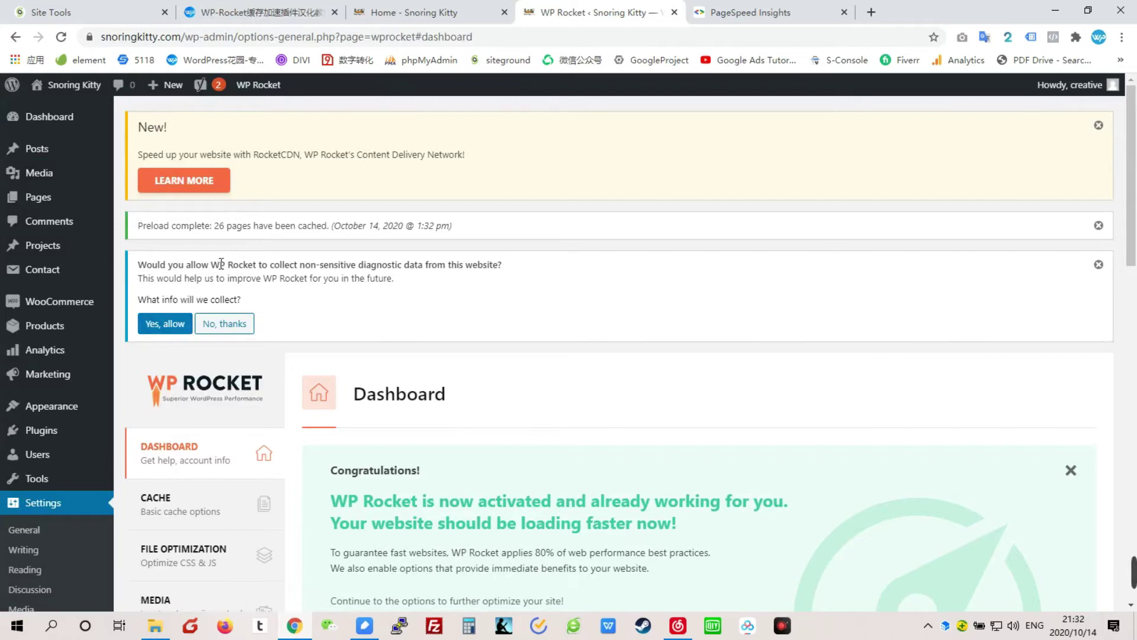
{"action": "left_click_drag", "start_coordinate": [274, 266], "coordinate": [516, 266]}
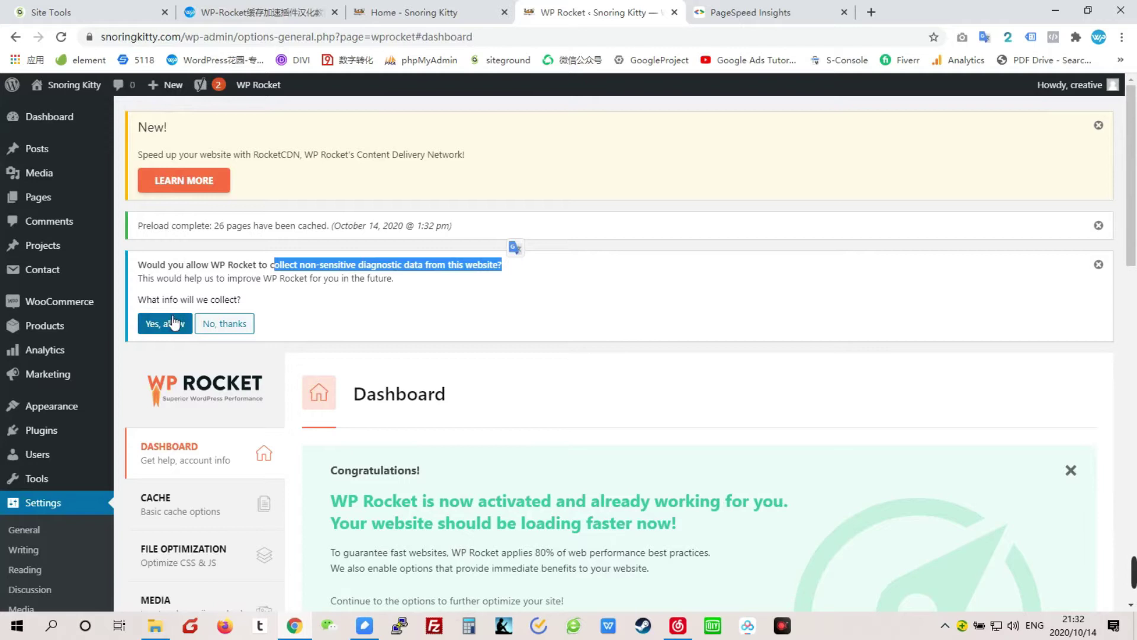
{"action": "left_click", "coordinate": [166, 323]}
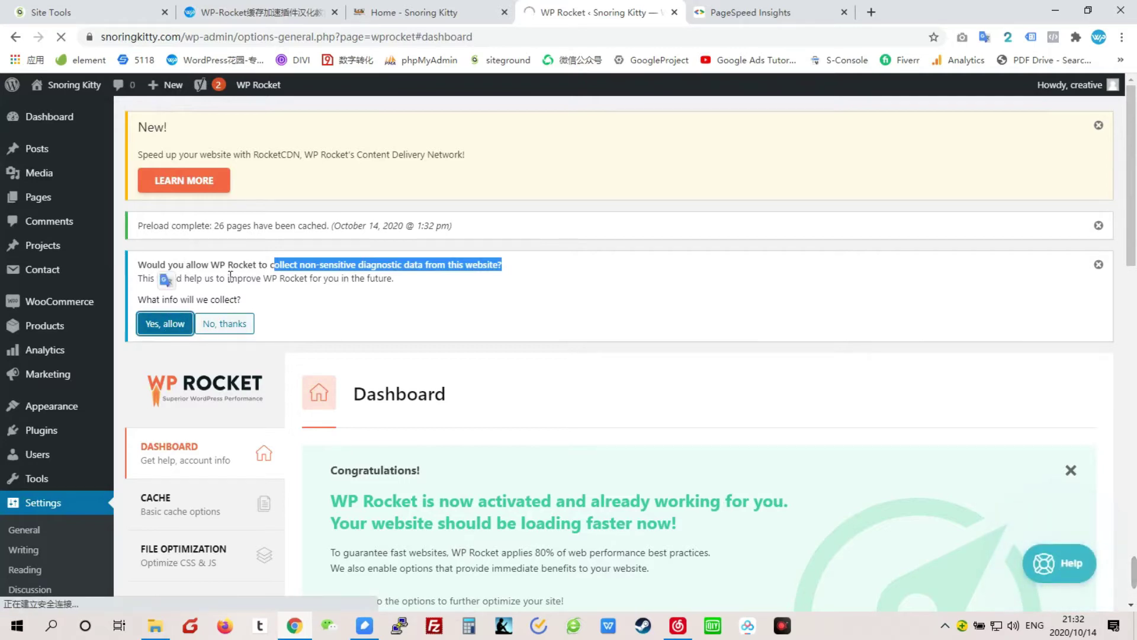
{"action": "double_click", "coordinate": [256, 153]}
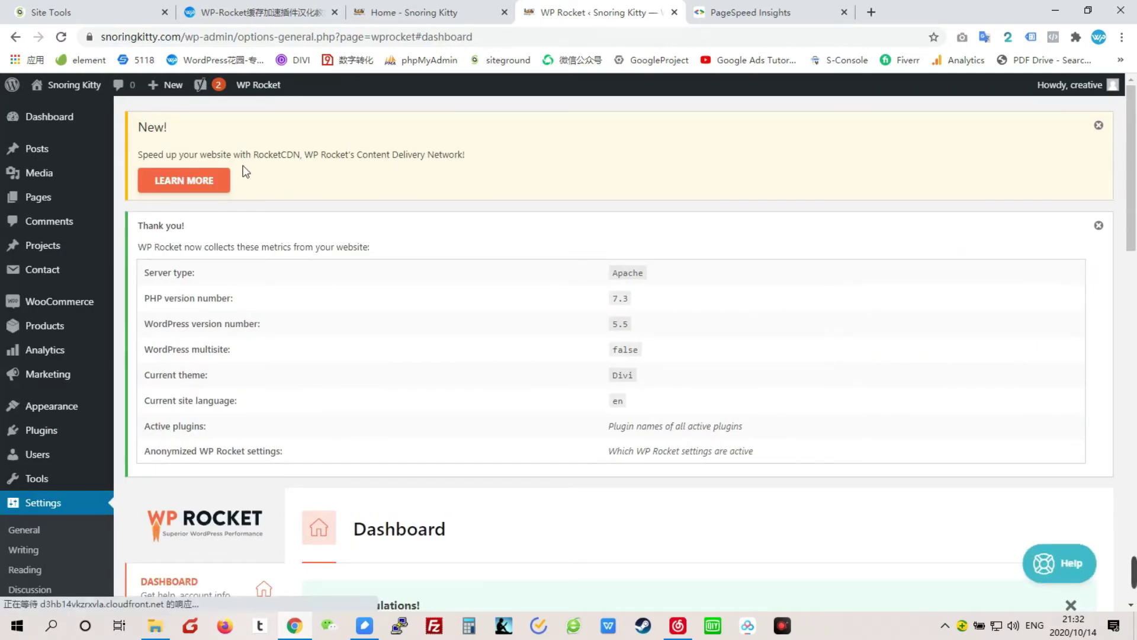
{"action": "left_click", "coordinate": [1099, 125]}
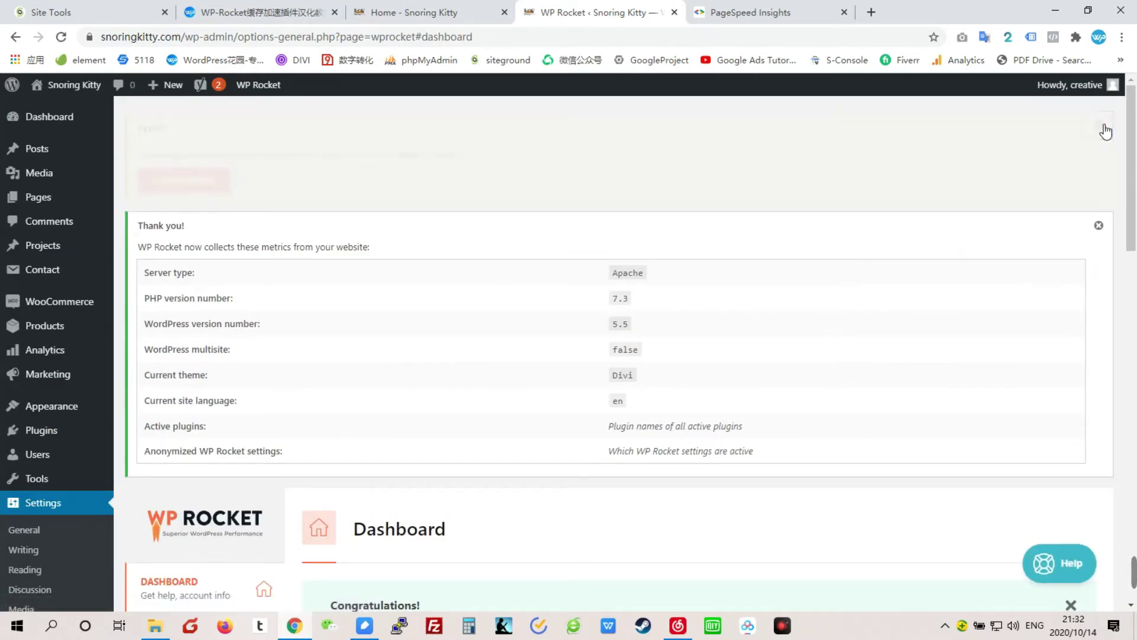
Step: Review the account, RocketCDN and status sections of the WP Rocket dashboard and open the basic cache options
{"action": "scroll", "coordinate": [478, 390], "scroll_direction": "down", "scroll_amount": 5}
{"action": "scroll", "coordinate": [480, 392], "scroll_direction": "down", "scroll_amount": 5}
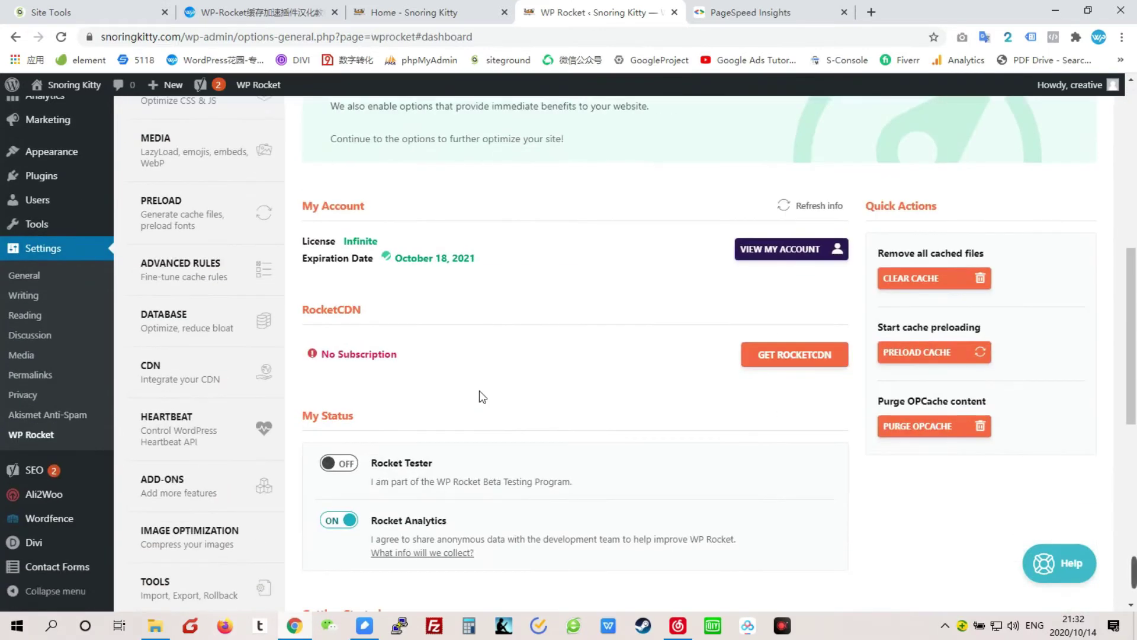
{"action": "scroll", "coordinate": [479, 391], "scroll_direction": "down", "scroll_amount": 1}
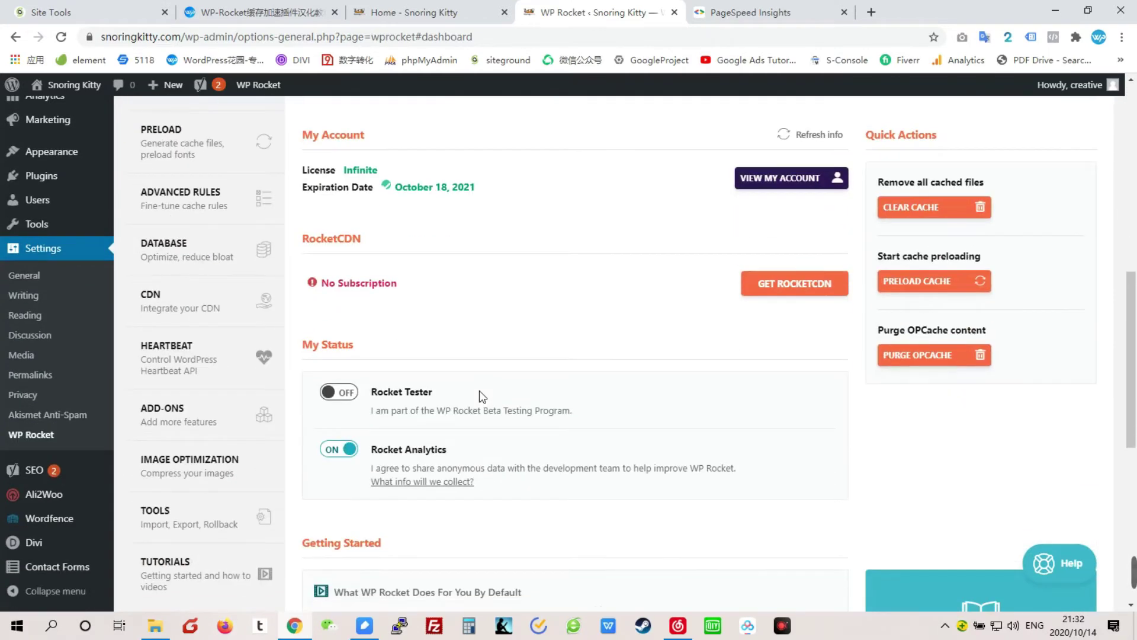
{"action": "scroll", "coordinate": [478, 390], "scroll_direction": "down", "scroll_amount": 1}
{"action": "scroll", "coordinate": [479, 390], "scroll_direction": "up", "scroll_amount": 2}
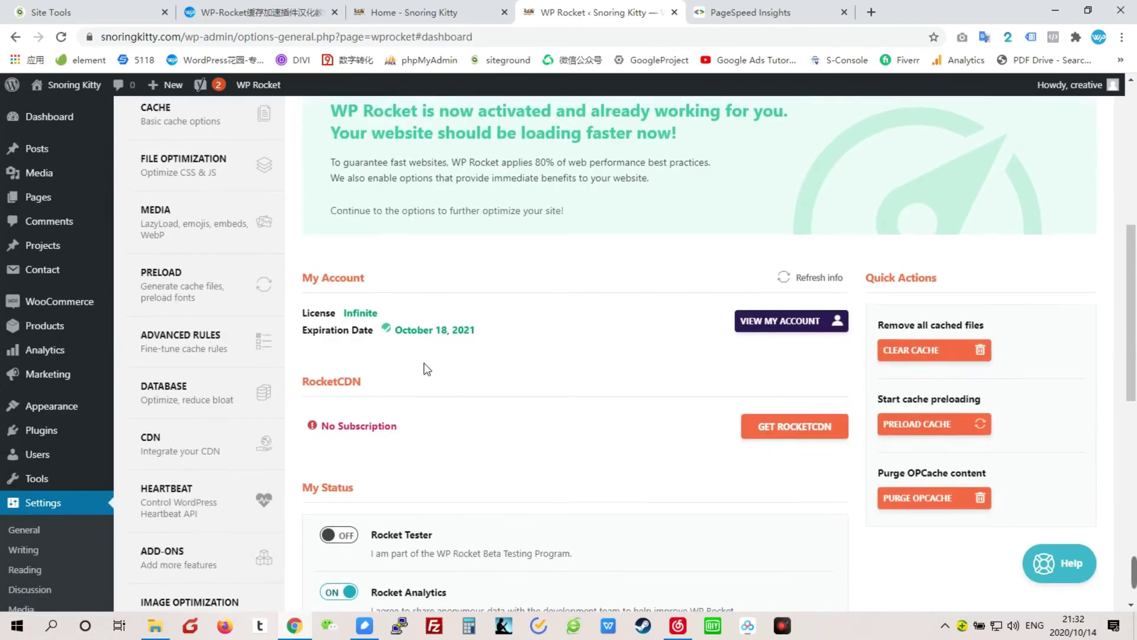
{"action": "scroll", "coordinate": [424, 369], "scroll_direction": "up", "scroll_amount": 4}
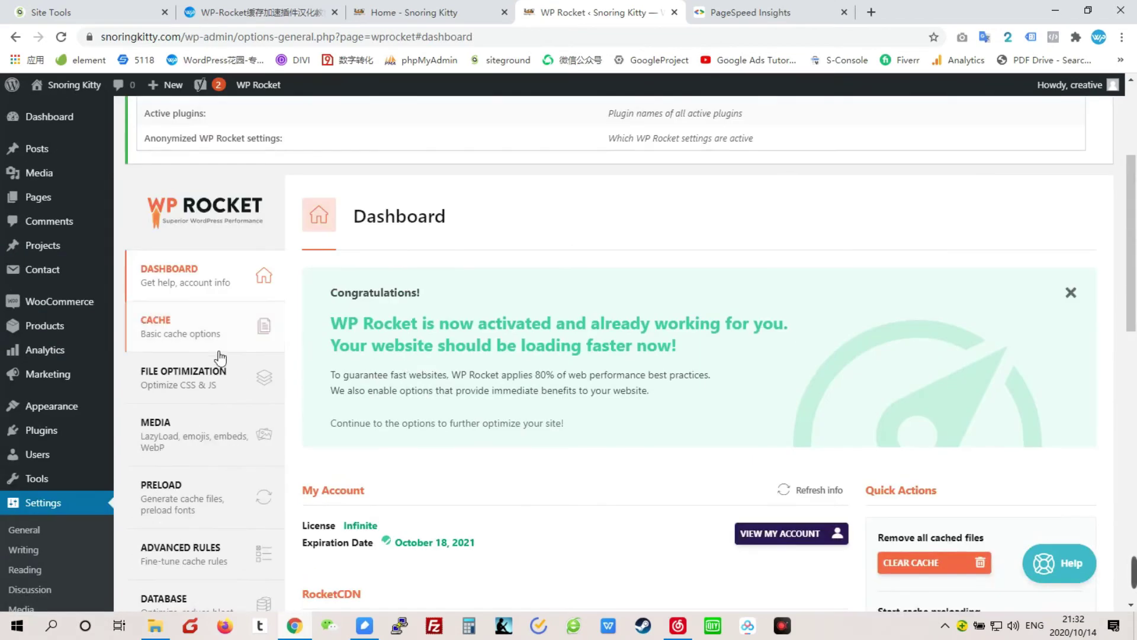
{"action": "left_click", "coordinate": [163, 335]}
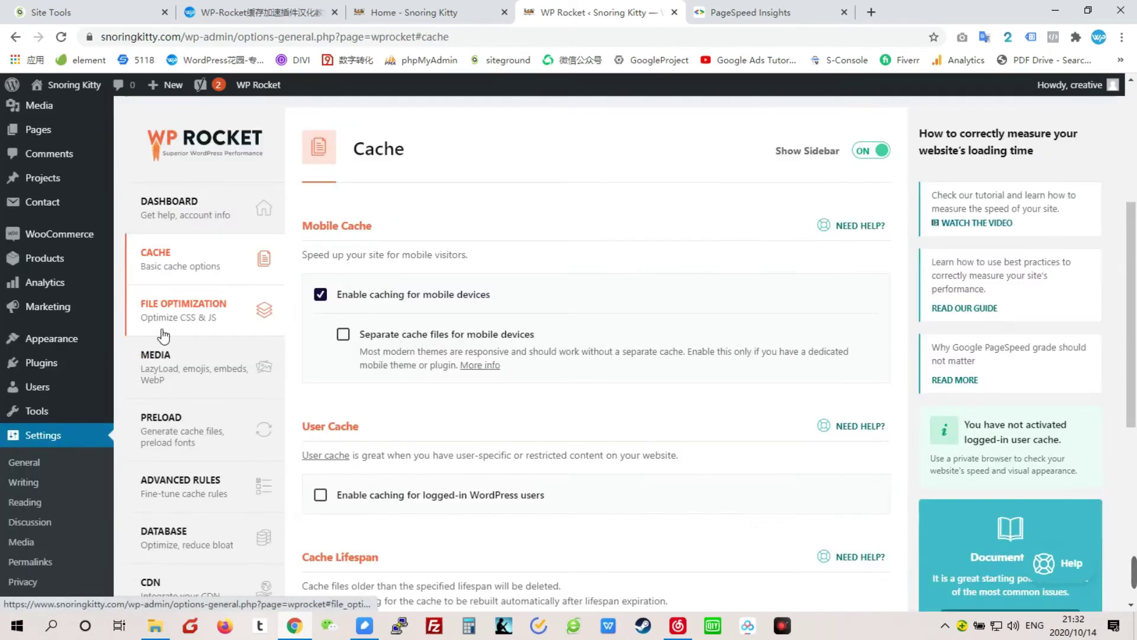
Step: Enable separate cache files for mobile devices and save the cache settings
{"action": "left_click", "coordinate": [346, 337]}
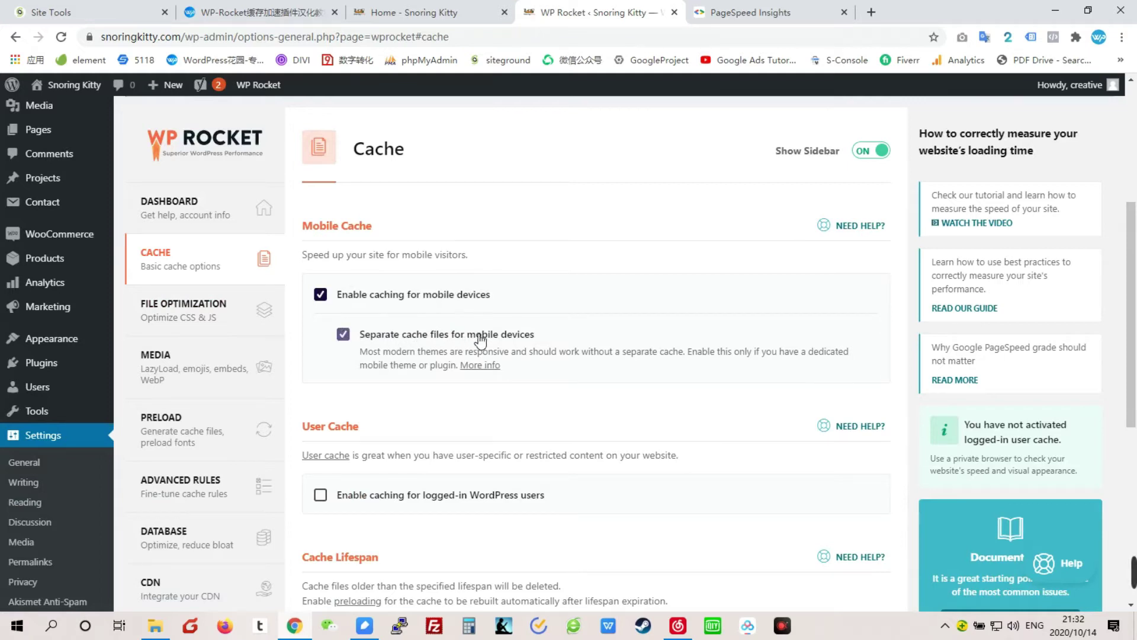
{"action": "scroll", "coordinate": [470, 343], "scroll_direction": "down", "scroll_amount": 1}
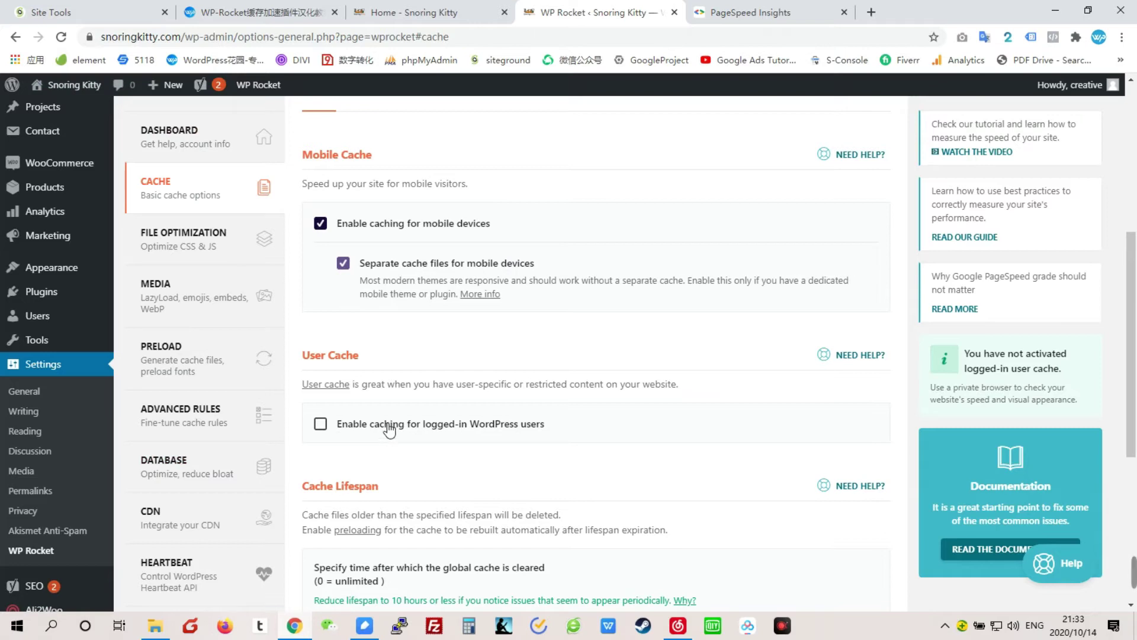
{"action": "scroll", "coordinate": [357, 429], "scroll_direction": "down", "scroll_amount": 3}
{"action": "left_click", "coordinate": [354, 477]}
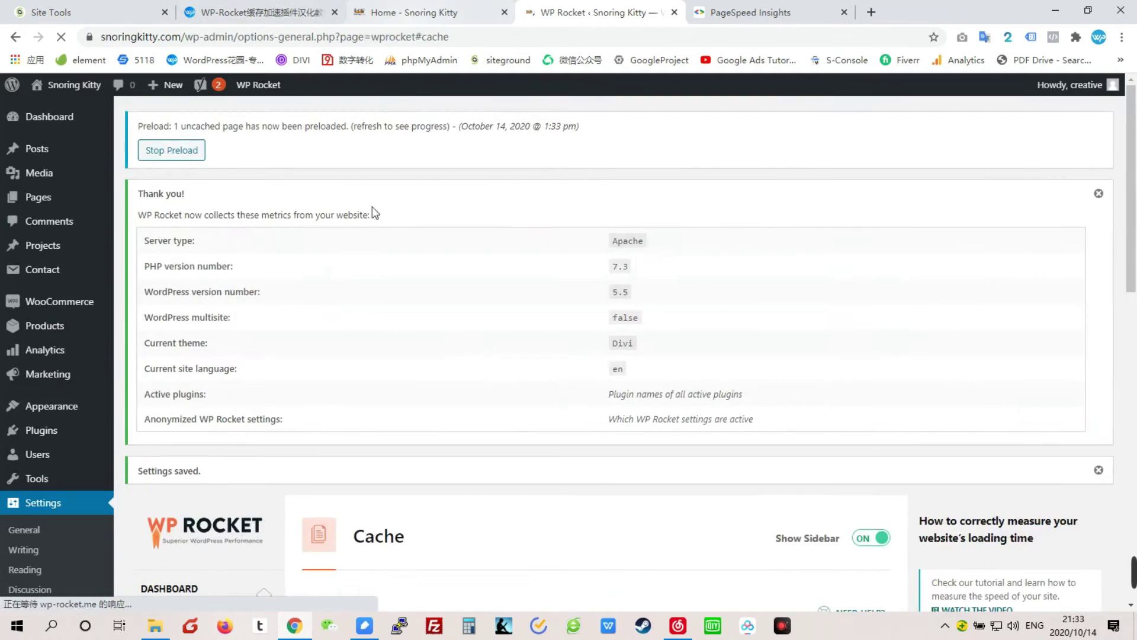
Step: In the File Optimization settings, activate CSS minification, CSS file combination and optimized CSS delivery
{"action": "left_click", "coordinate": [185, 348]}
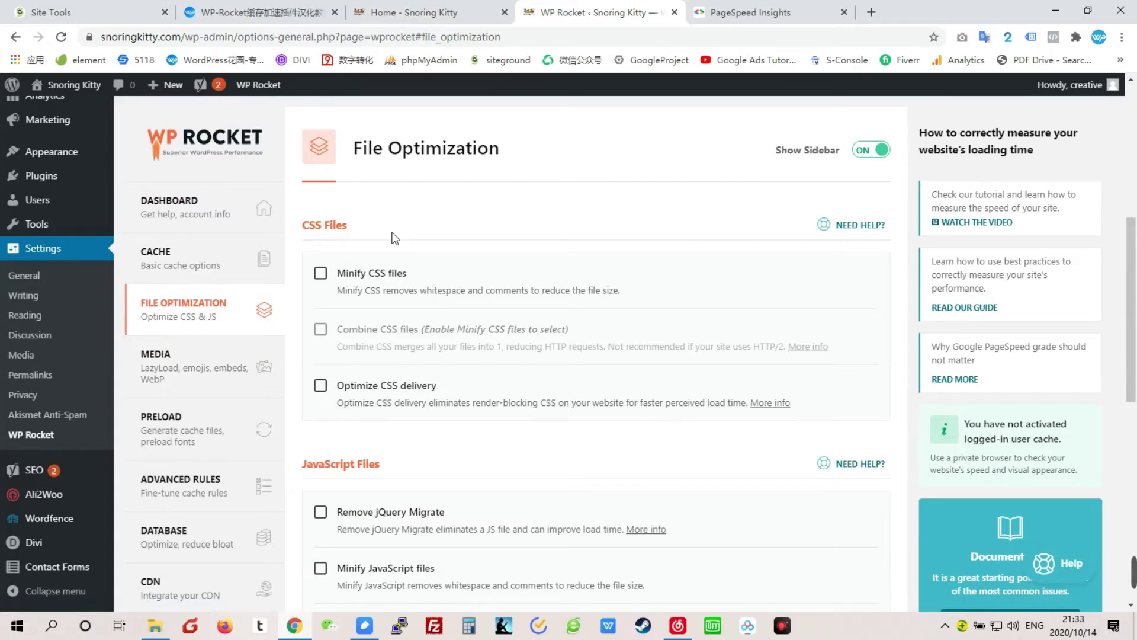
{"action": "left_click", "coordinate": [320, 275]}
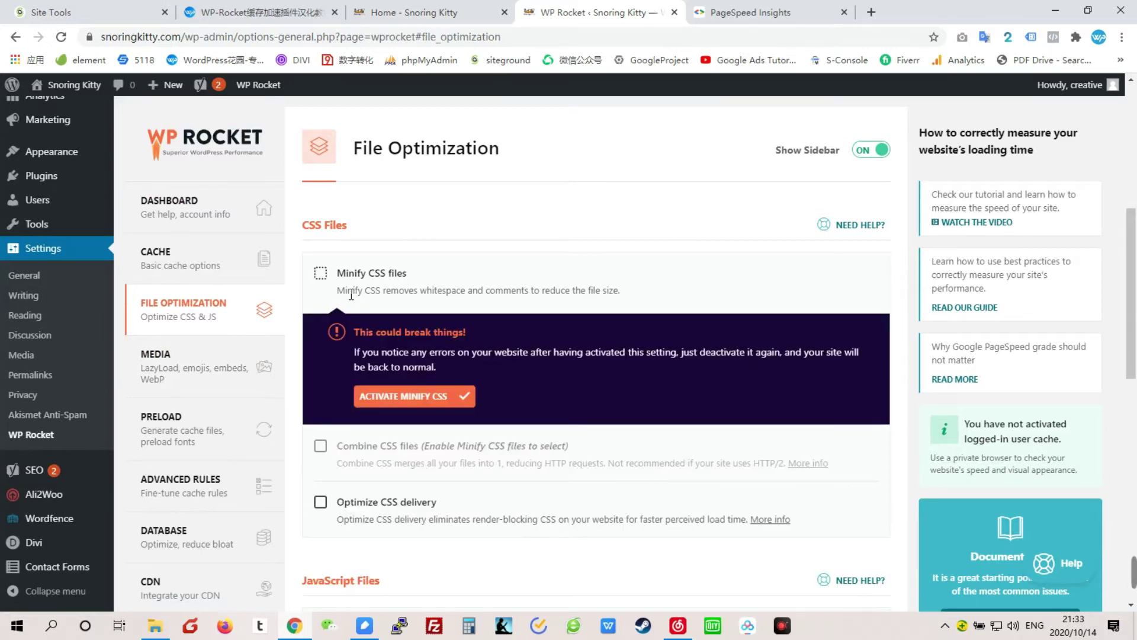
{"action": "left_click", "coordinate": [407, 400]}
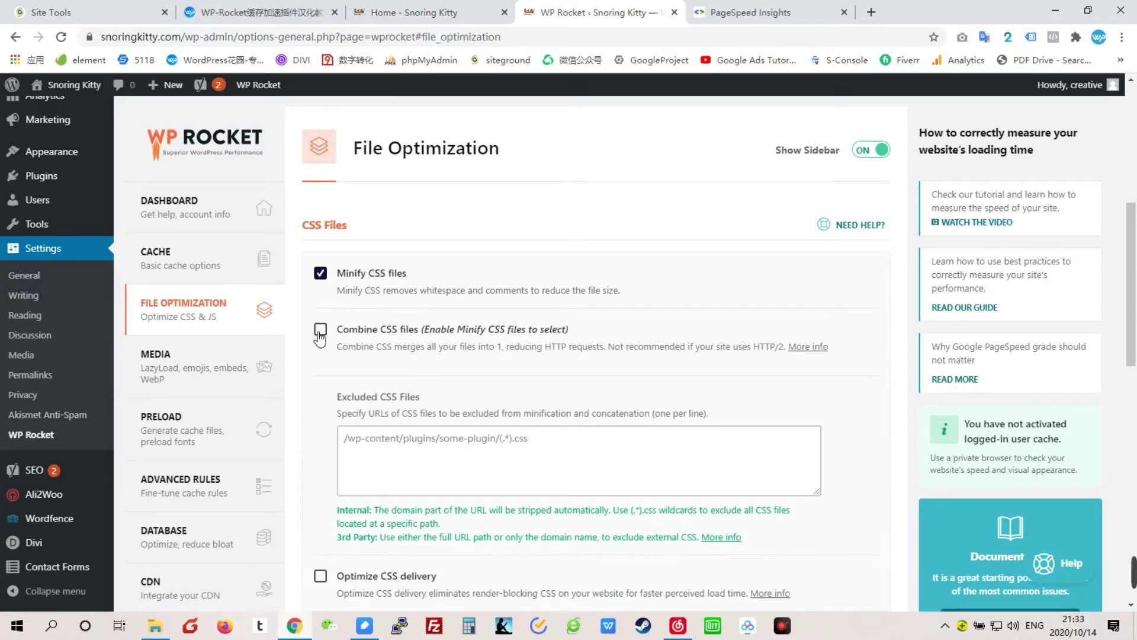
{"action": "left_click", "coordinate": [322, 333]}
{"action": "left_click", "coordinate": [427, 453]}
{"action": "scroll", "coordinate": [421, 379], "scroll_direction": "down", "scroll_amount": 3}
{"action": "left_click", "coordinate": [321, 362]}
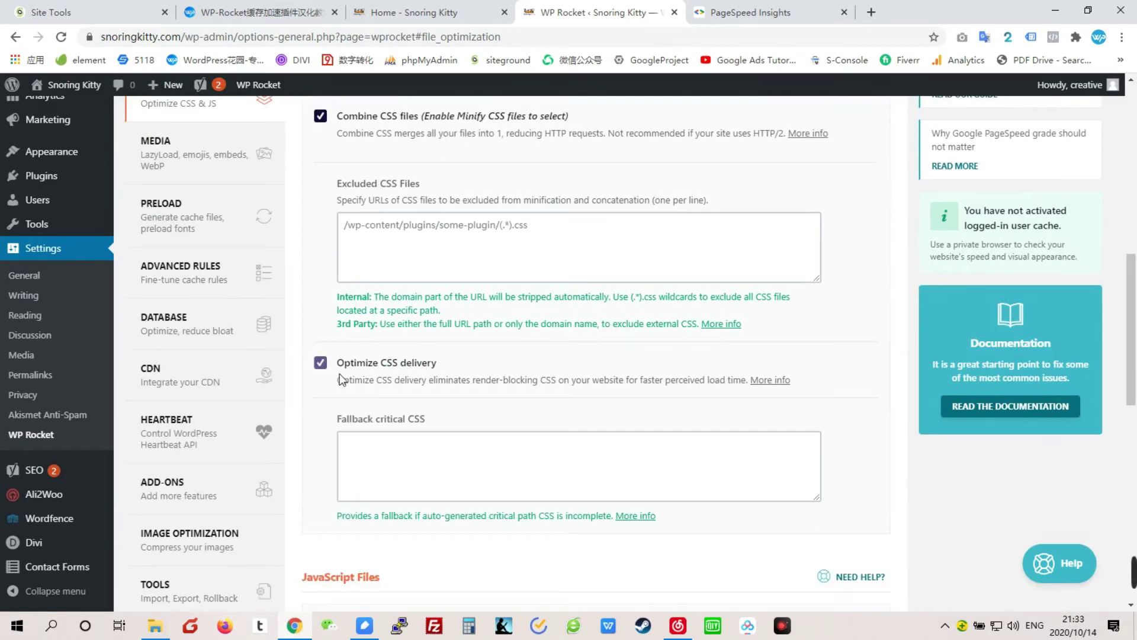
Step: Enable jQuery Migrate removal, JavaScript minification and JavaScript file combination for the site's scripts
{"action": "scroll", "coordinate": [344, 391], "scroll_direction": "down", "scroll_amount": 3}
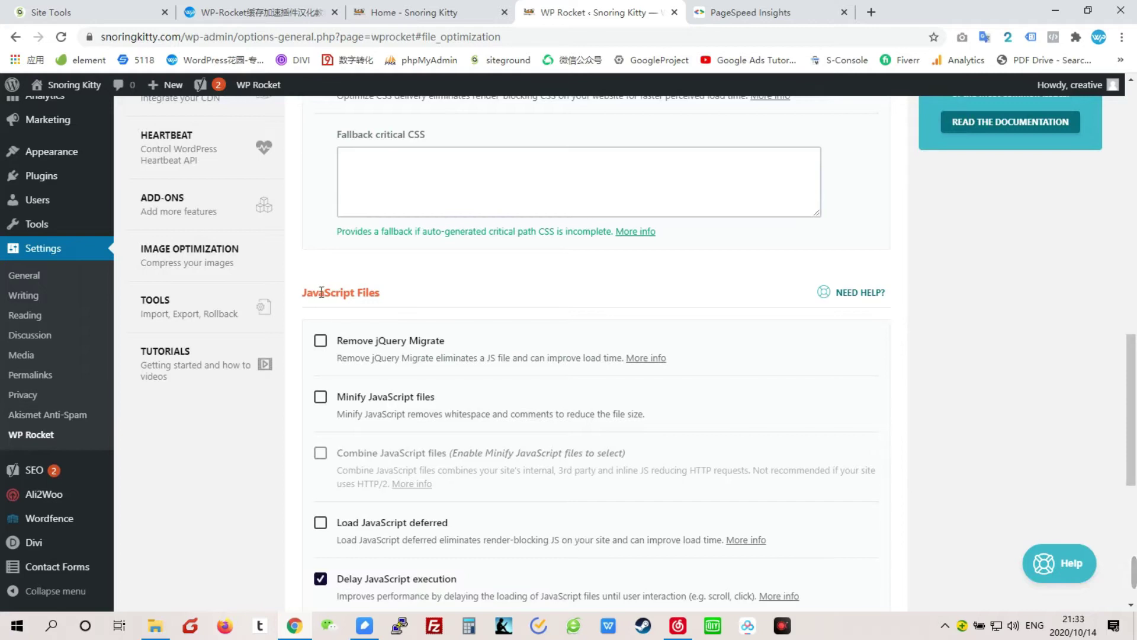
{"action": "left_click", "coordinate": [320, 340]}
{"action": "left_click", "coordinate": [320, 397]}
{"action": "left_click", "coordinate": [424, 530]}
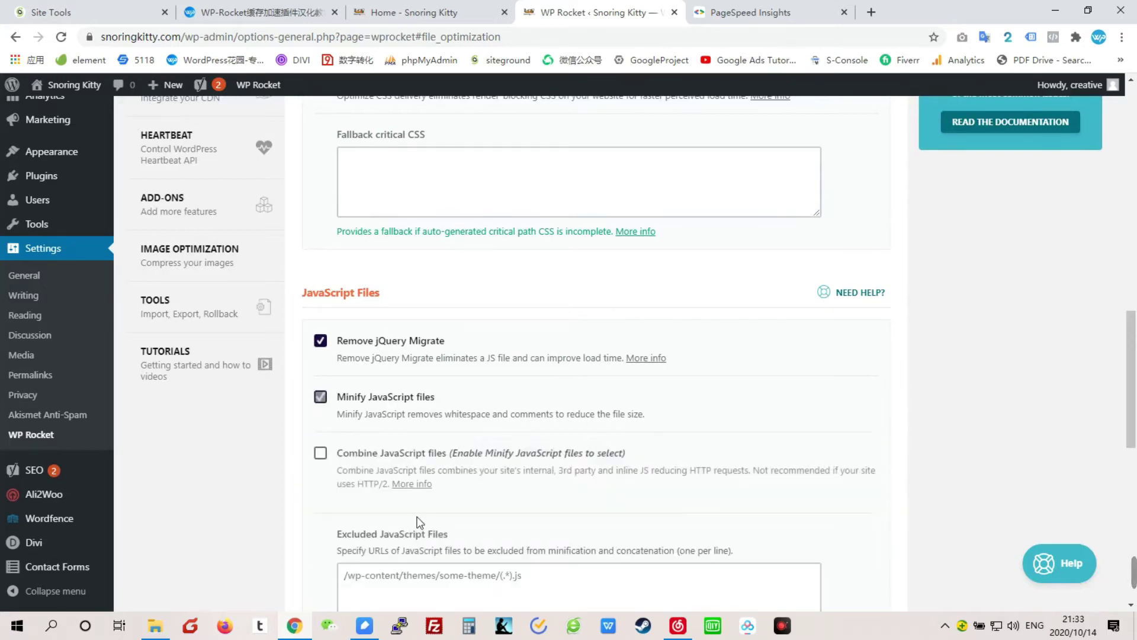
{"action": "scroll", "coordinate": [331, 415], "scroll_direction": "down", "scroll_amount": 1}
{"action": "left_click", "coordinate": [320, 381]}
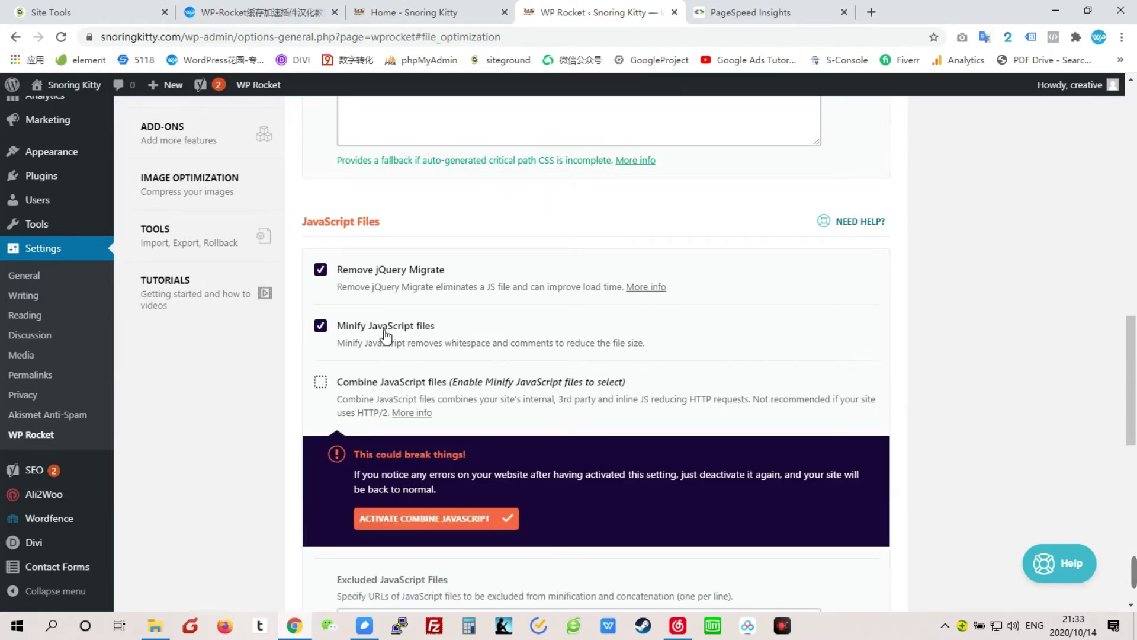
{"action": "scroll", "coordinate": [312, 368], "scroll_direction": "down", "scroll_amount": 1}
{"action": "left_click", "coordinate": [393, 446]}
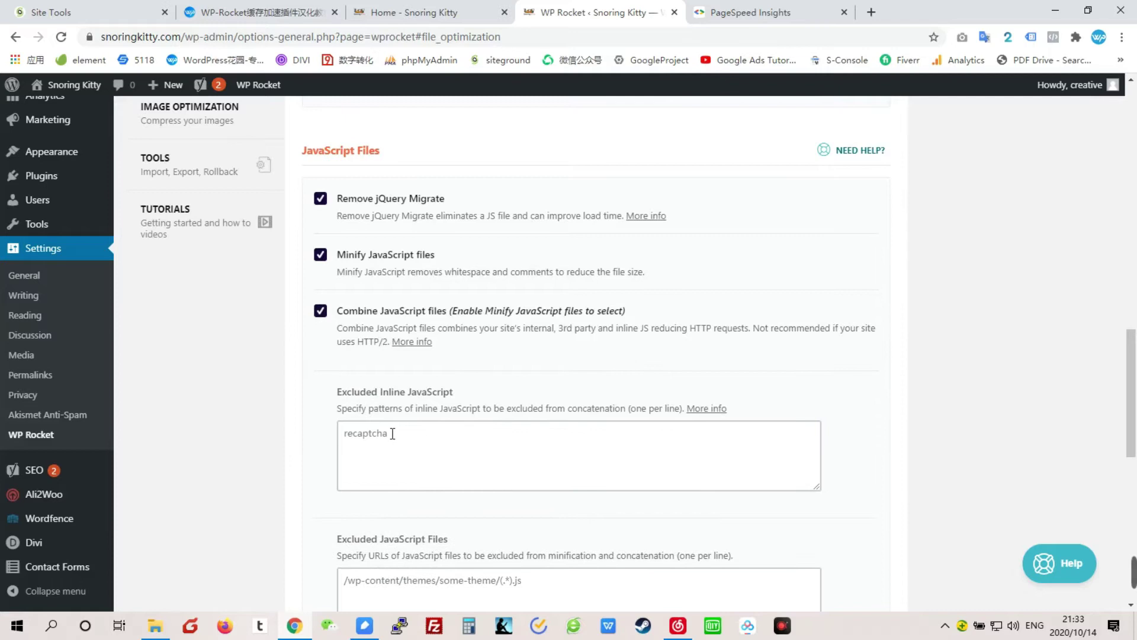
Step: Enable deferred JavaScript loading and save the file optimization settings
{"action": "scroll", "coordinate": [391, 438], "scroll_direction": "down", "scroll_amount": 4}
{"action": "left_click", "coordinate": [378, 435]}
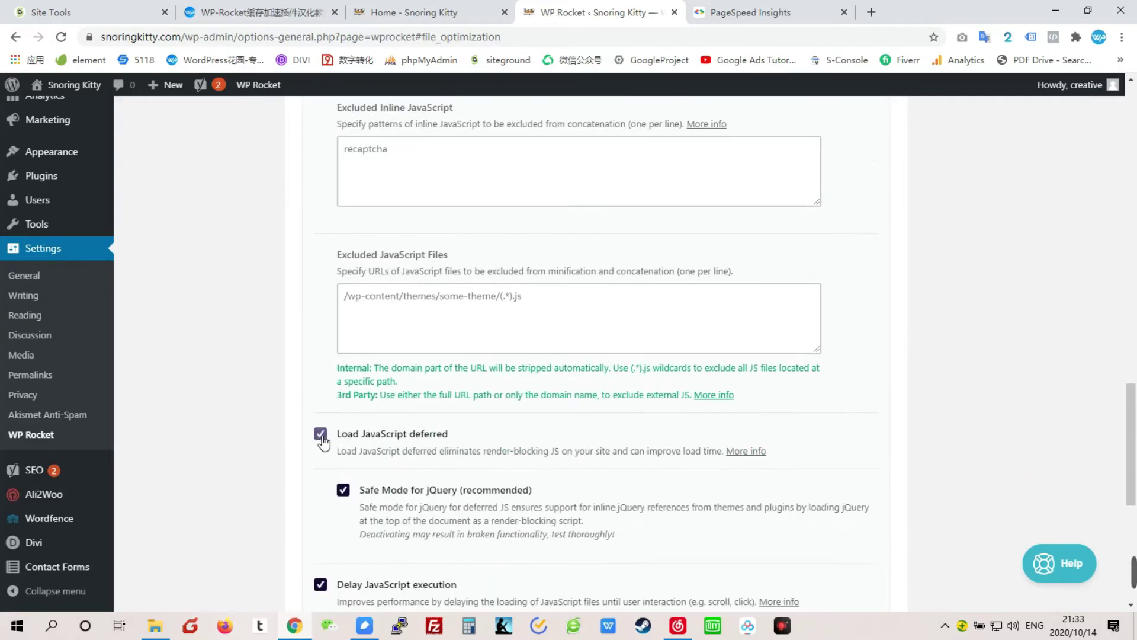
{"action": "scroll", "coordinate": [347, 442], "scroll_direction": "down", "scroll_amount": 3}
{"action": "scroll", "coordinate": [318, 438], "scroll_direction": "down", "scroll_amount": 3}
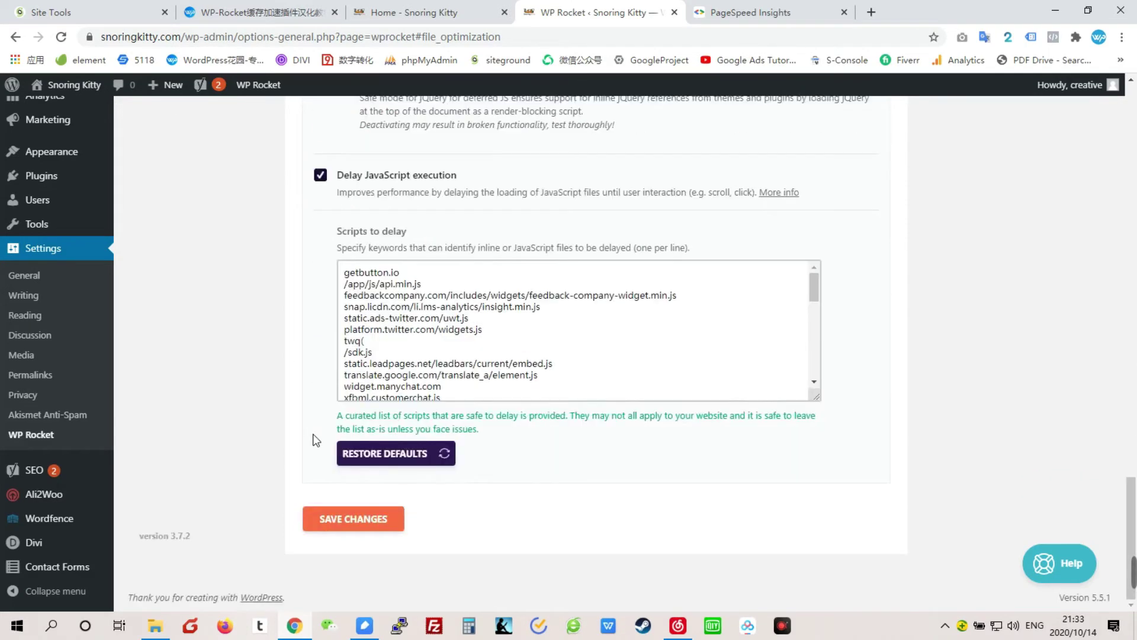
{"action": "left_click", "coordinate": [353, 530]}
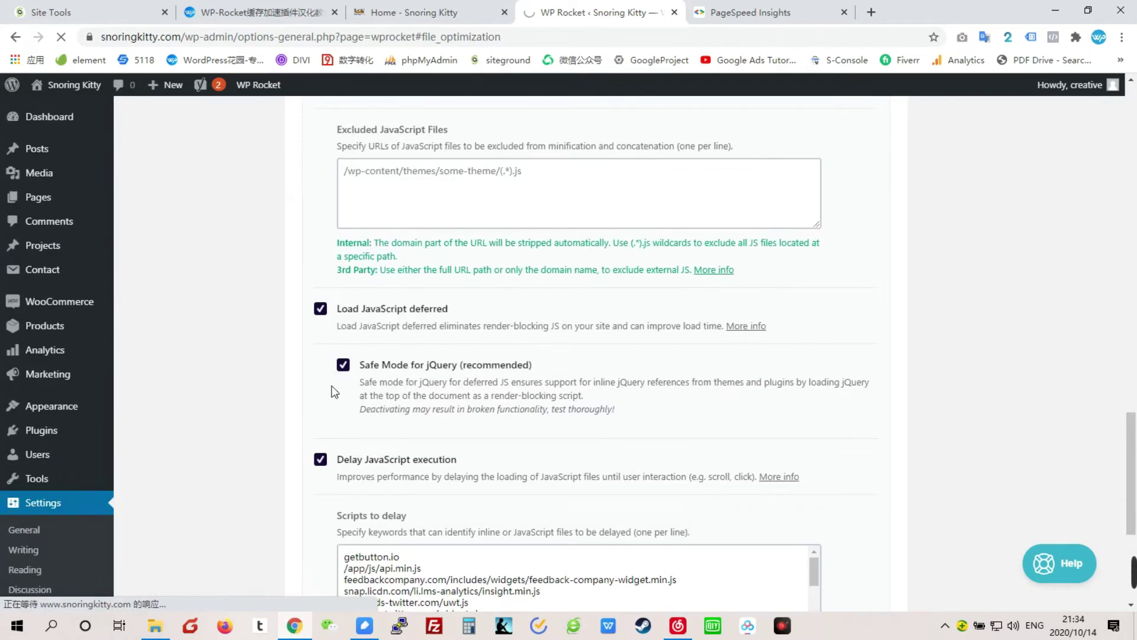
Step: In the Media settings, enable LazyLoad for images and for iframes and videos
{"action": "scroll", "coordinate": [296, 385], "scroll_direction": "down", "scroll_amount": 2}
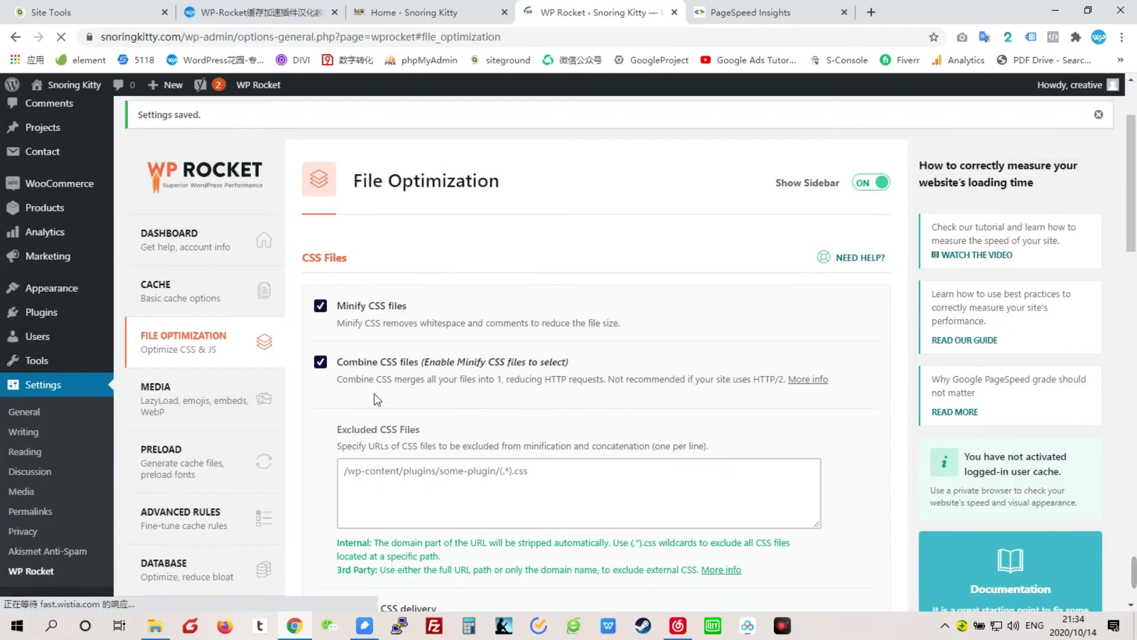
{"action": "left_click", "coordinate": [149, 379]}
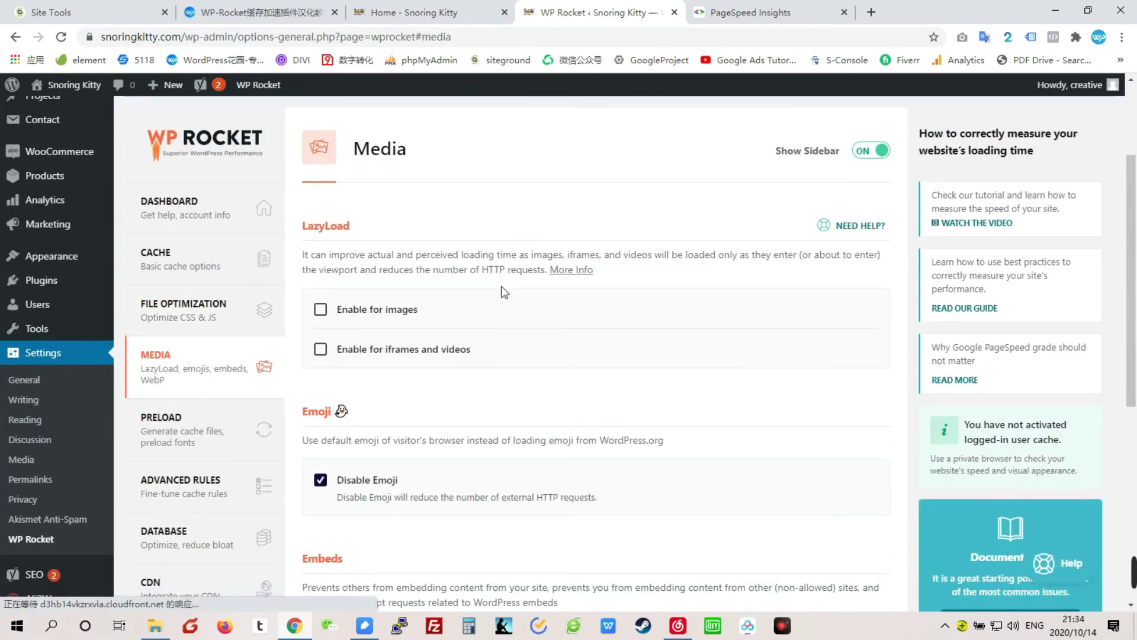
{"action": "left_click", "coordinate": [366, 311]}
{"action": "left_click", "coordinate": [319, 349]}
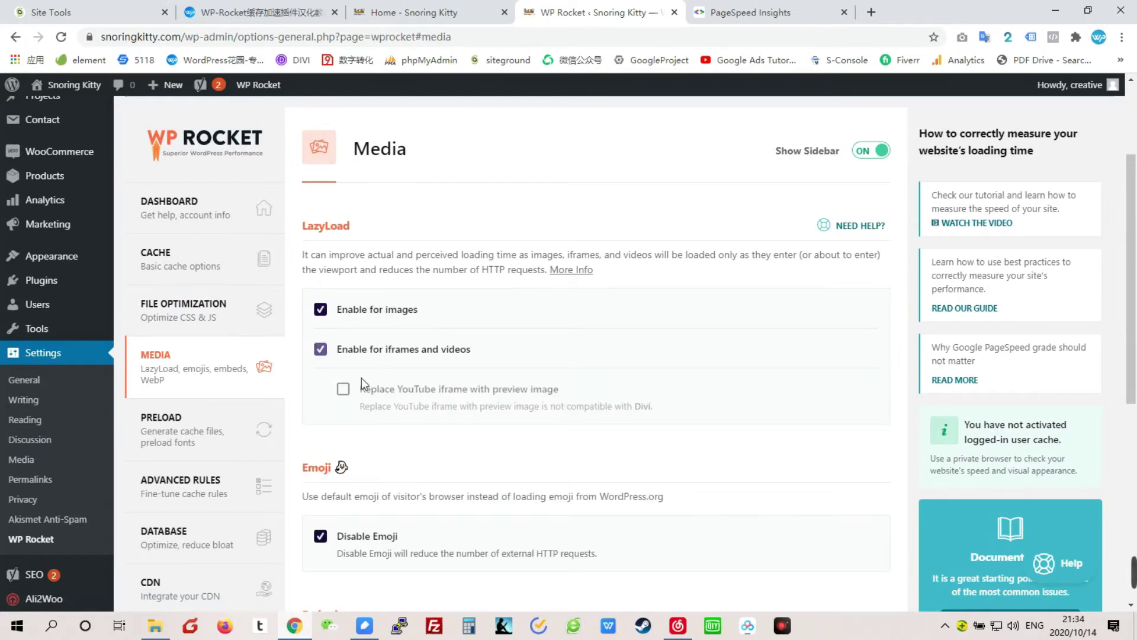
Step: Disable WordPress embeds, enable WebP caching despite the compatibility warning, and save the media settings
{"action": "scroll", "coordinate": [343, 419], "scroll_direction": "down", "scroll_amount": 3}
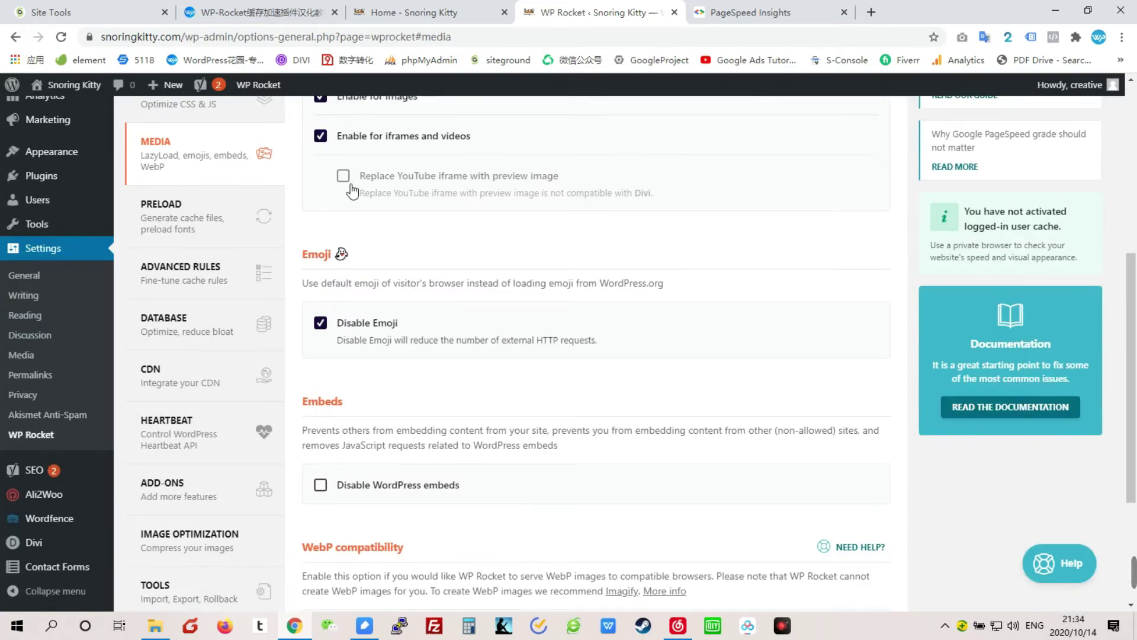
{"action": "left_click", "coordinate": [322, 487]}
{"action": "scroll", "coordinate": [435, 541], "scroll_direction": "down", "scroll_amount": 3}
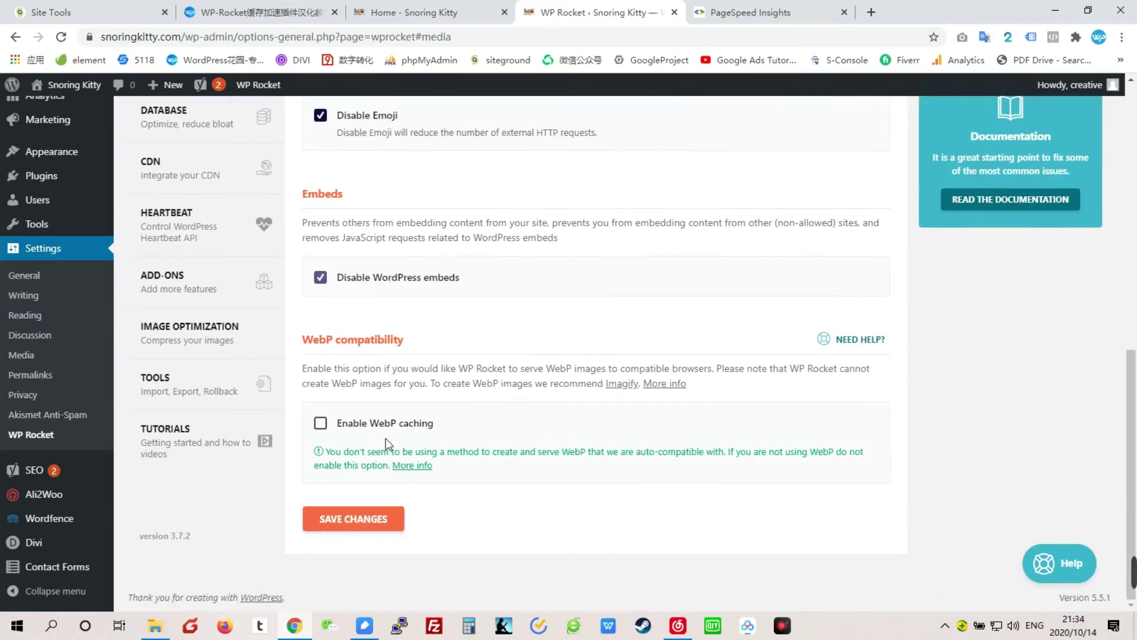
{"action": "left_click", "coordinate": [322, 423]}
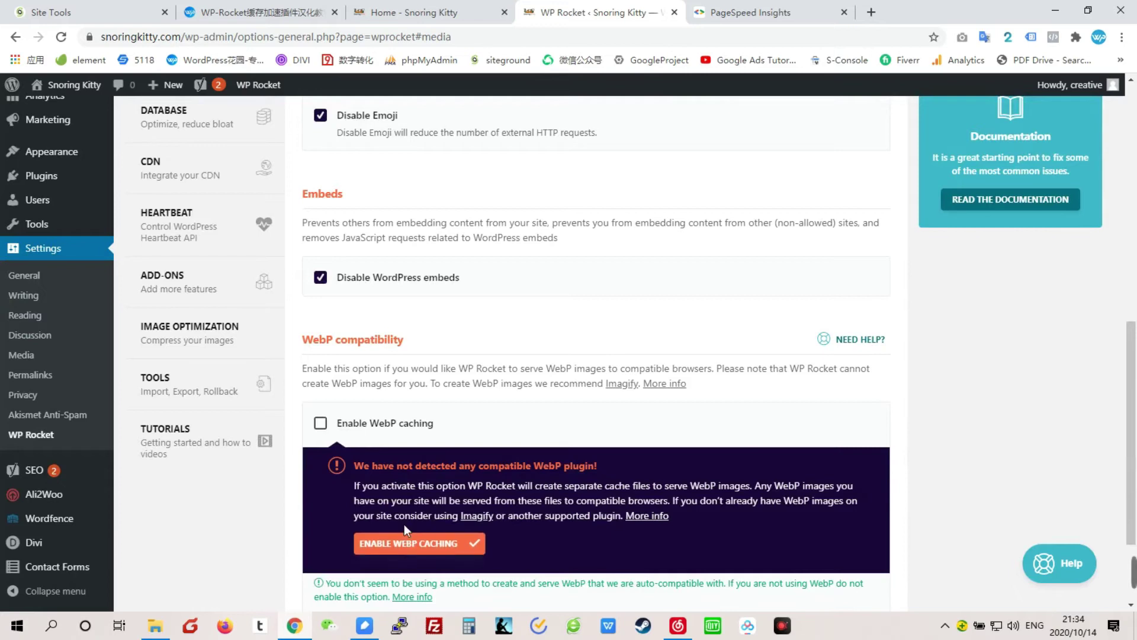
{"action": "left_click", "coordinate": [429, 542]}
{"action": "left_click", "coordinate": [353, 517]}
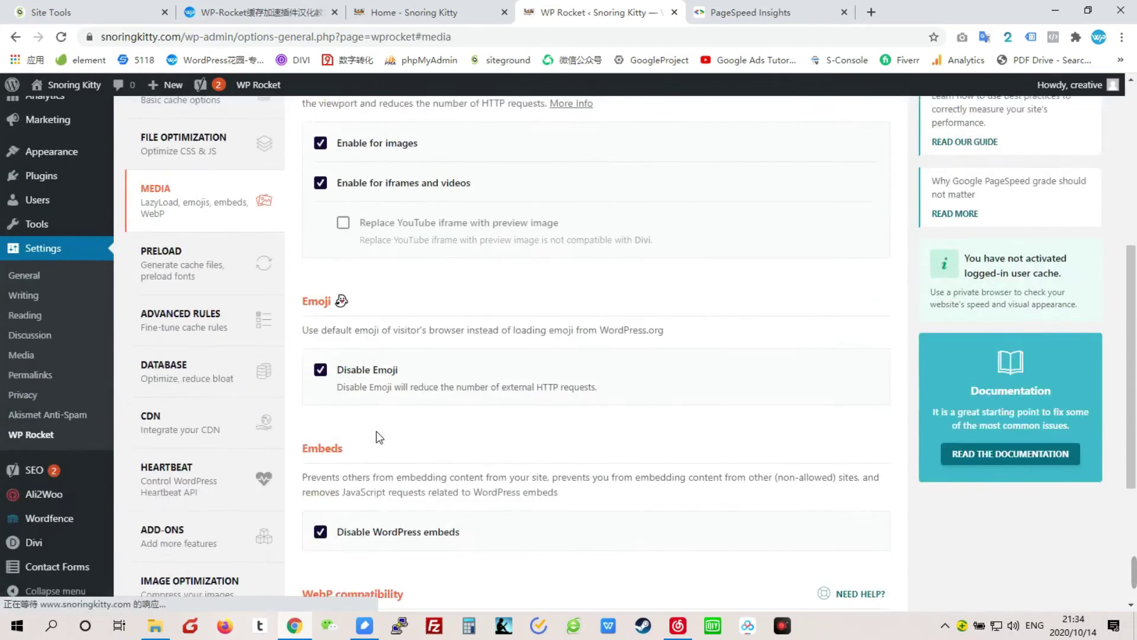
Step: Activate sitemap-based cache preloading with the Yoast SEO XML sitemap, enable link preloading, and save the Preload settings
{"action": "left_click", "coordinate": [177, 252]}
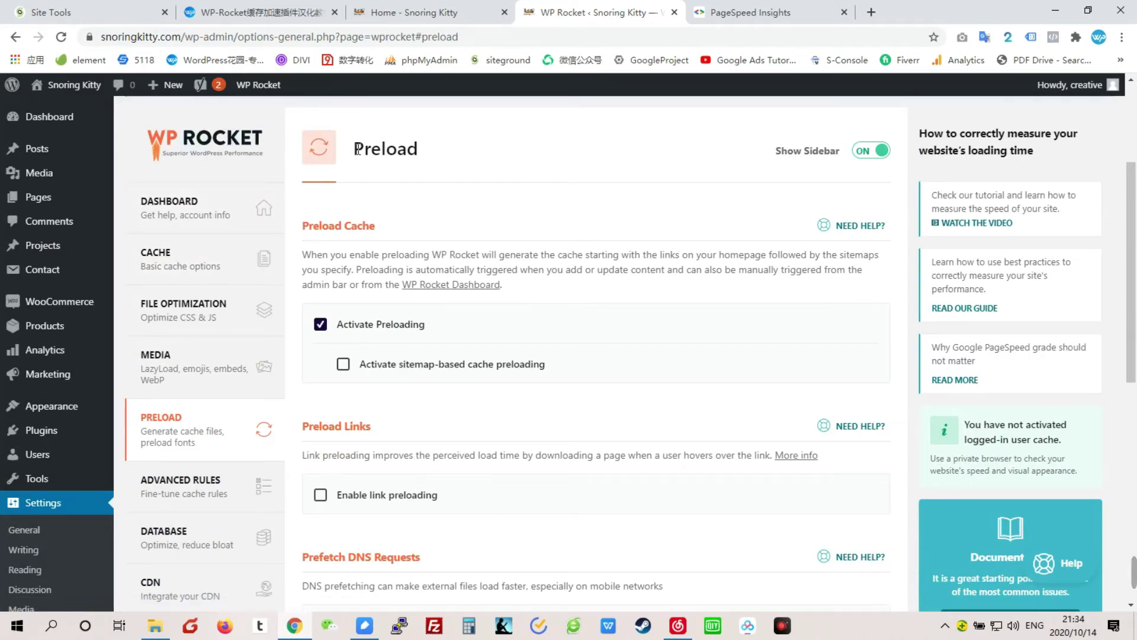
{"action": "left_click", "coordinate": [343, 363]}
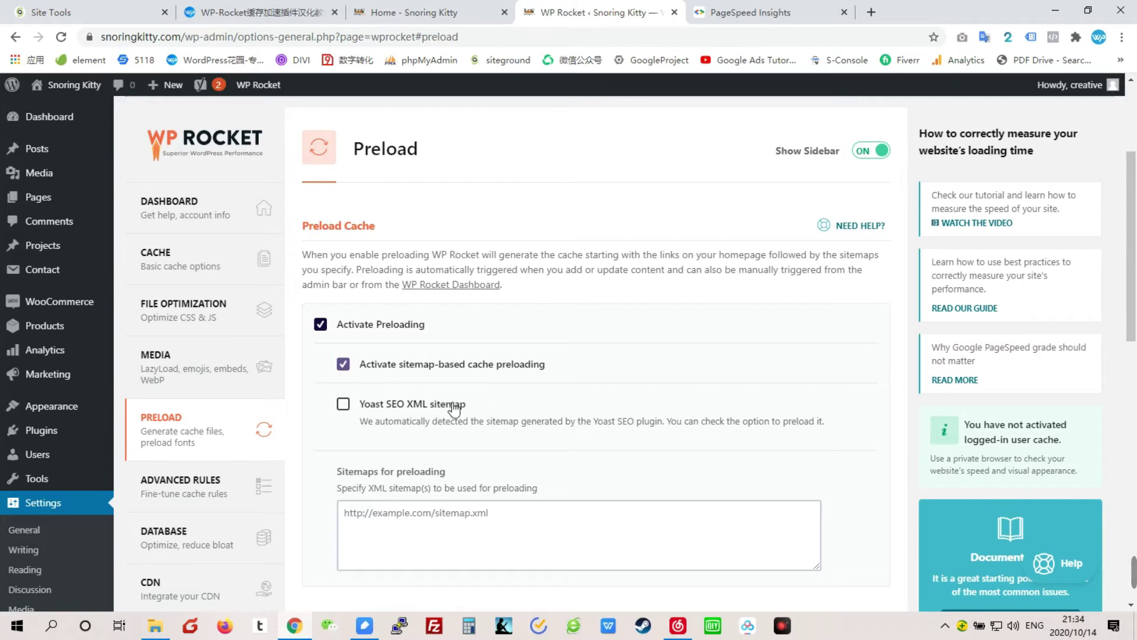
{"action": "left_click", "coordinate": [343, 404]}
{"action": "scroll", "coordinate": [325, 425], "scroll_direction": "down", "scroll_amount": 3}
{"action": "scroll", "coordinate": [310, 423], "scroll_direction": "down", "scroll_amount": 3}
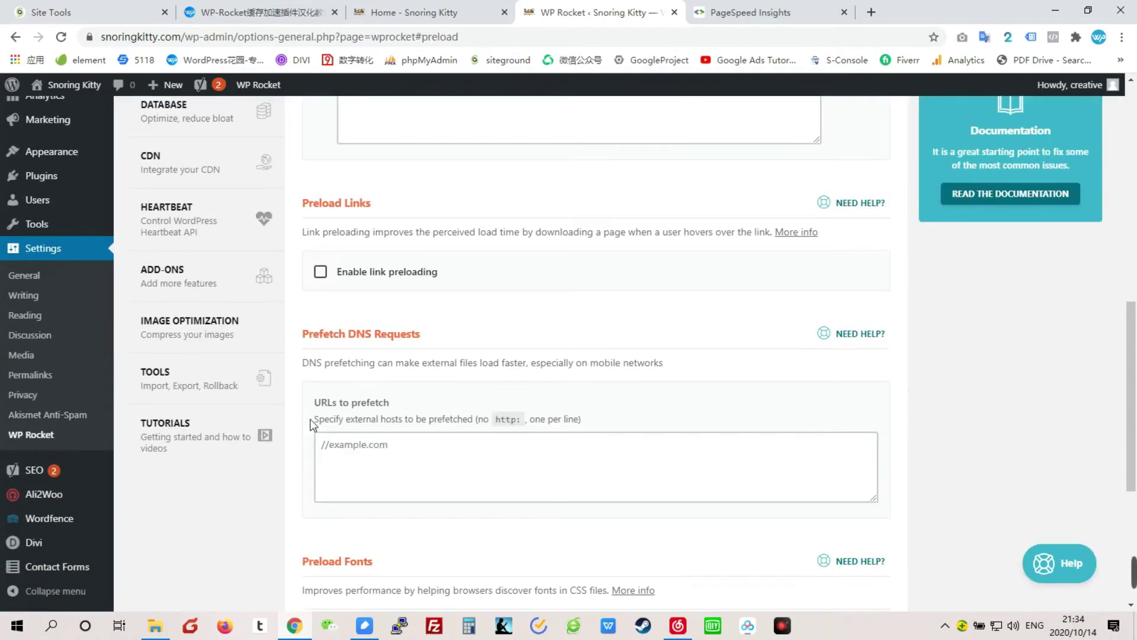
{"action": "left_click", "coordinate": [320, 273]}
{"action": "scroll", "coordinate": [323, 368], "scroll_direction": "down", "scroll_amount": 5}
{"action": "left_click", "coordinate": [346, 524]}
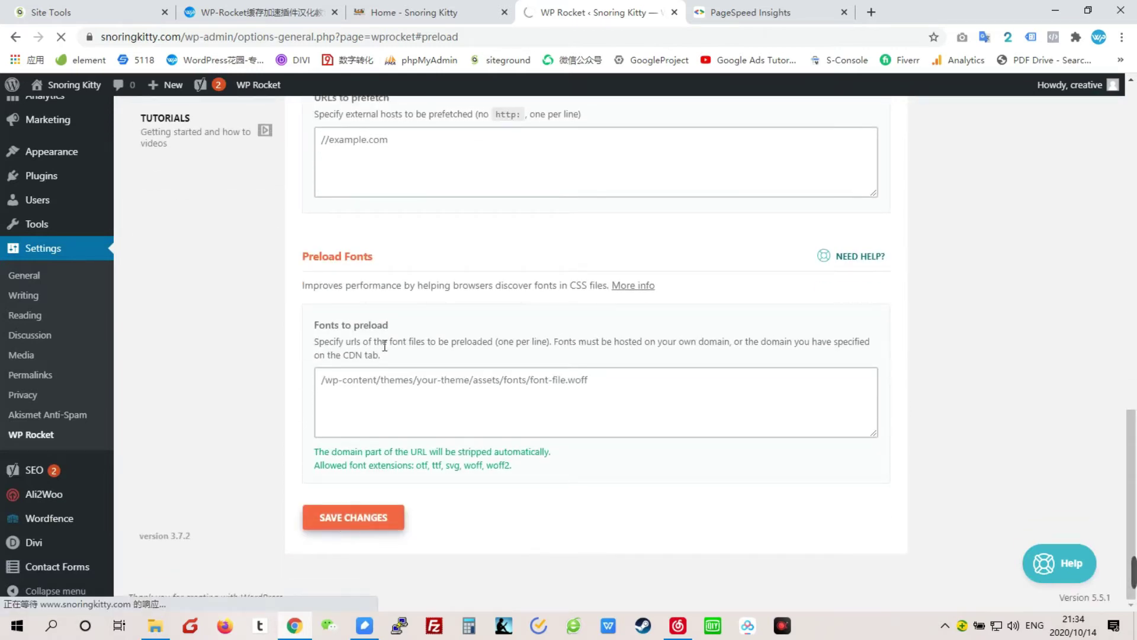
Step: Review the Preload, Advanced Rules, Database cleanup and Heartbeat options in the WP Rocket settings
{"action": "scroll", "coordinate": [384, 346], "scroll_direction": "up", "scroll_amount": 3}
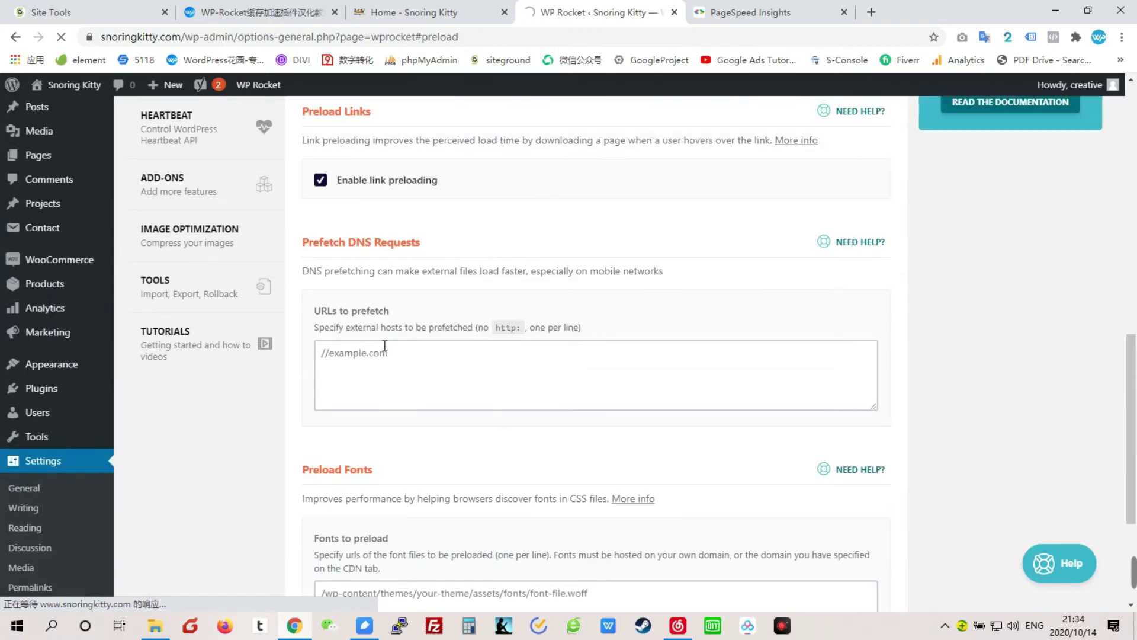
{"action": "scroll", "coordinate": [384, 346], "scroll_direction": "up", "scroll_amount": 5}
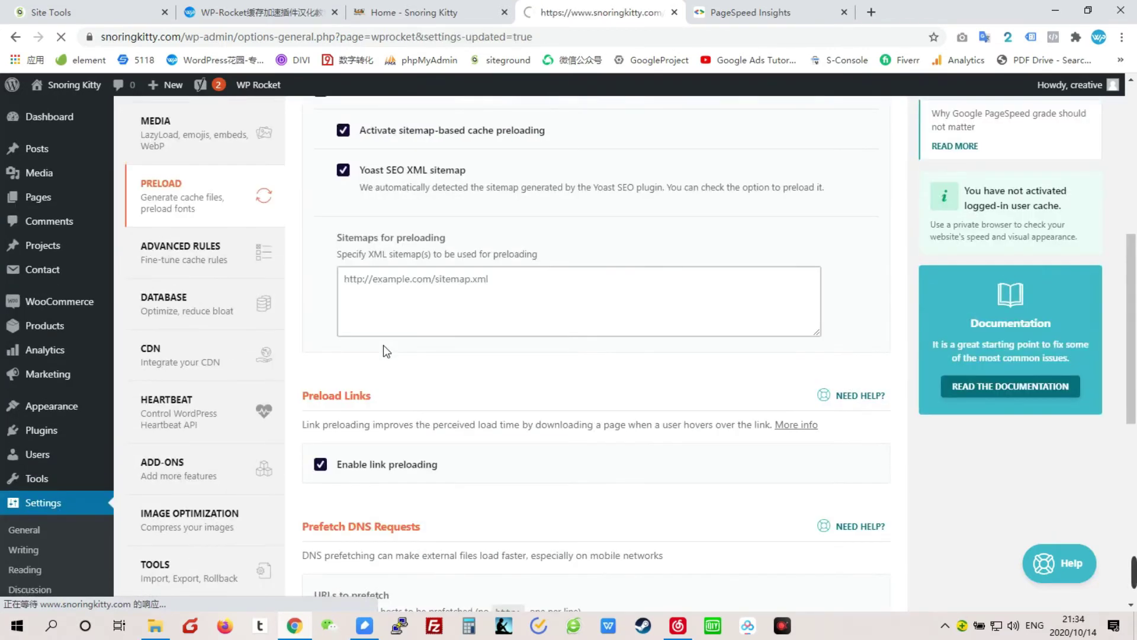
{"action": "scroll", "coordinate": [383, 345], "scroll_direction": "down", "scroll_amount": 3}
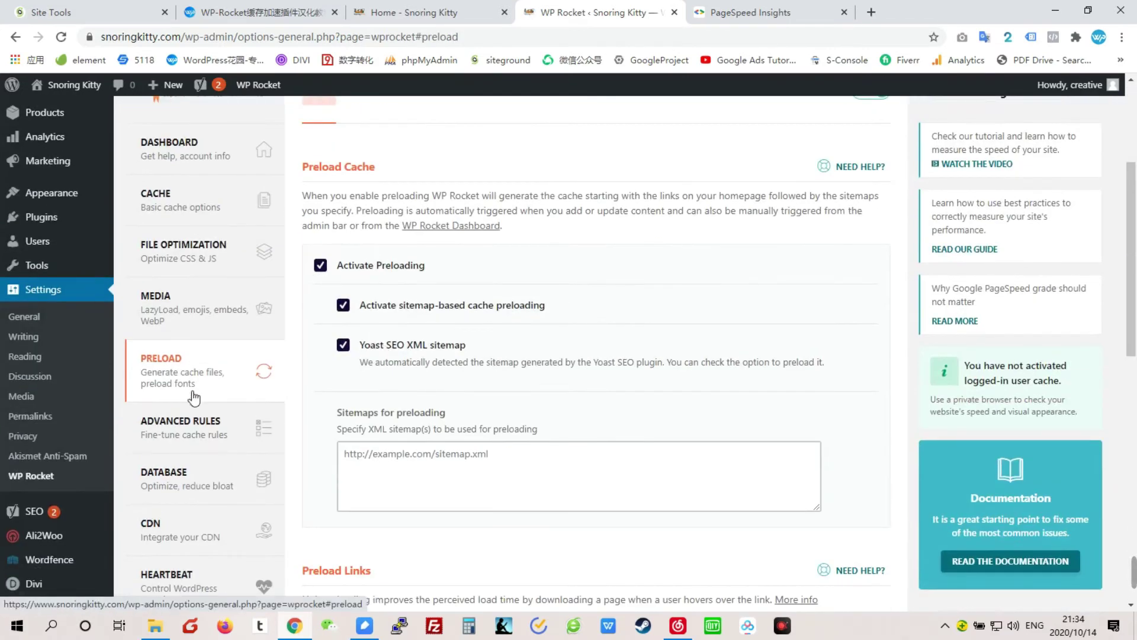
{"action": "left_click", "coordinate": [183, 420]}
{"action": "scroll", "coordinate": [345, 357], "scroll_direction": "down", "scroll_amount": 6}
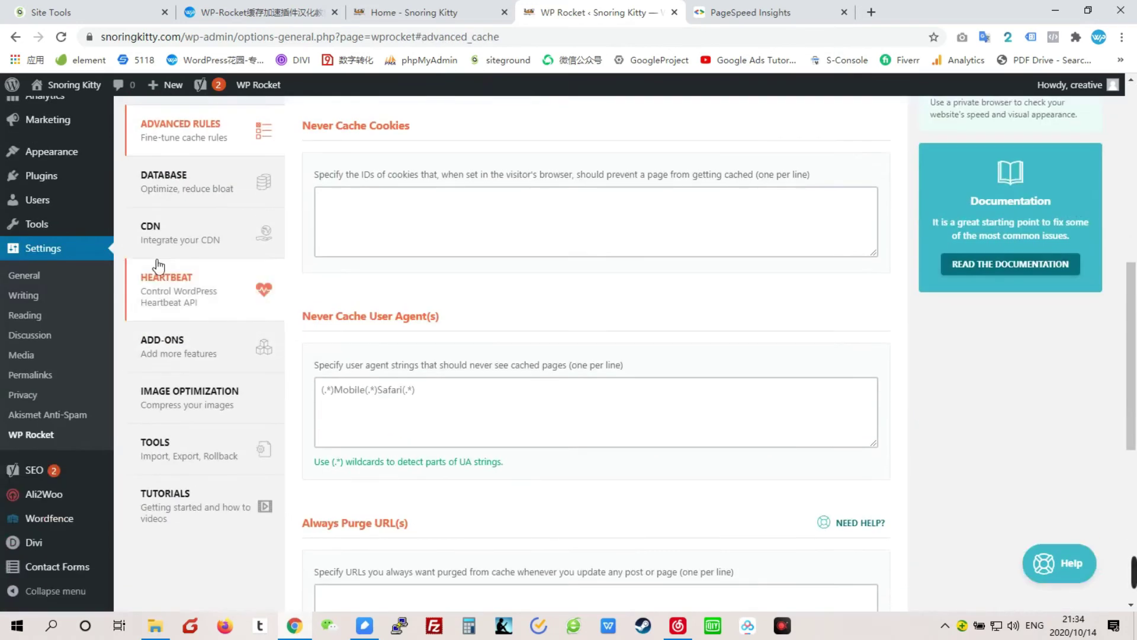
{"action": "left_click", "coordinate": [201, 188]}
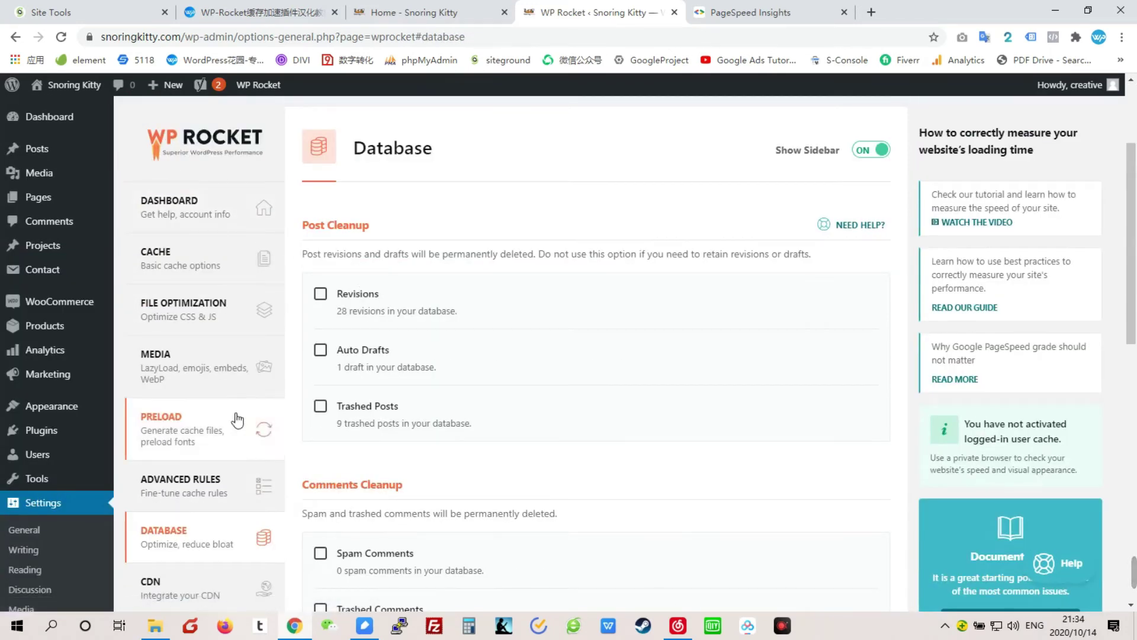
{"action": "scroll", "coordinate": [329, 403], "scroll_direction": "down", "scroll_amount": 3}
{"action": "scroll", "coordinate": [369, 323], "scroll_direction": "down", "scroll_amount": 1}
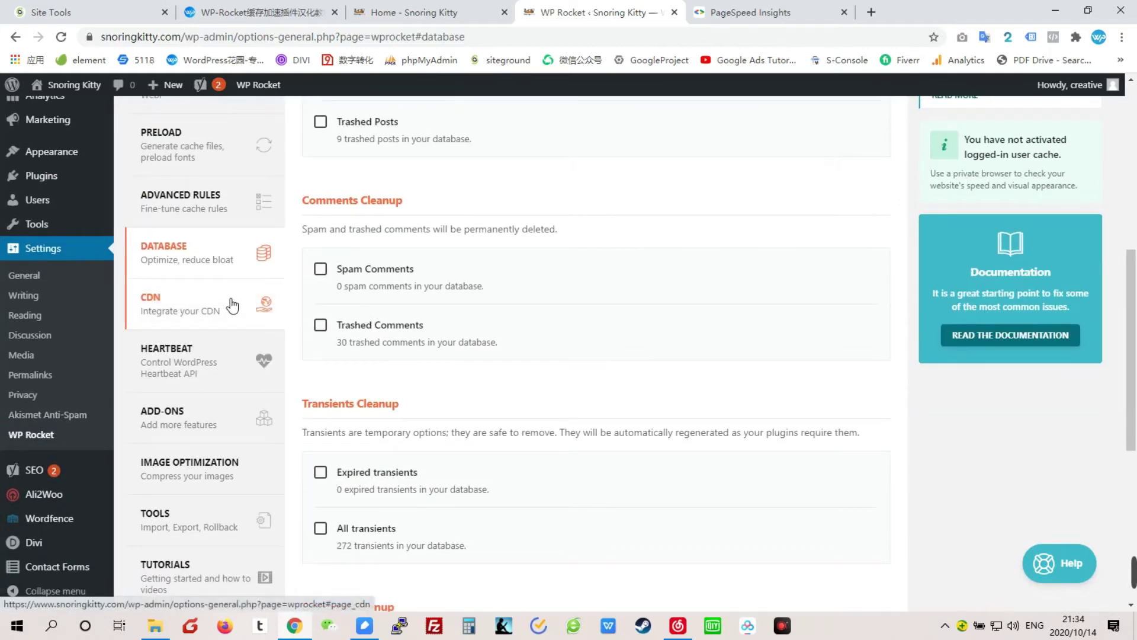
{"action": "left_click", "coordinate": [177, 367]}
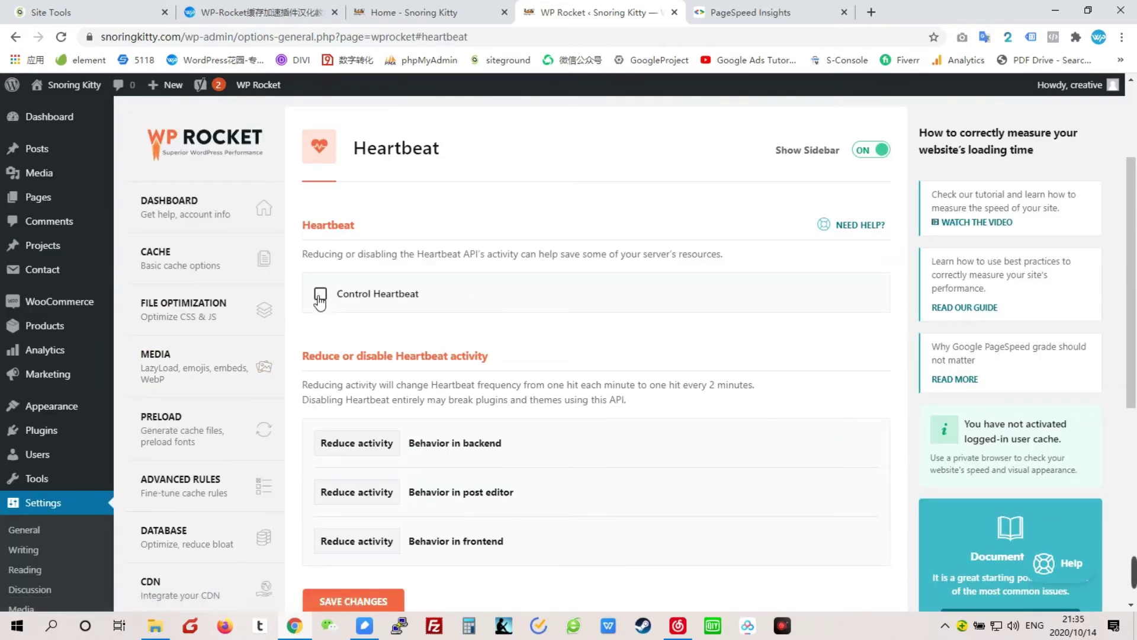
Step: Examine the cache preload progress notice above the Heartbeat settings
{"action": "scroll", "coordinate": [320, 299], "scroll_direction": "down", "scroll_amount": 5}
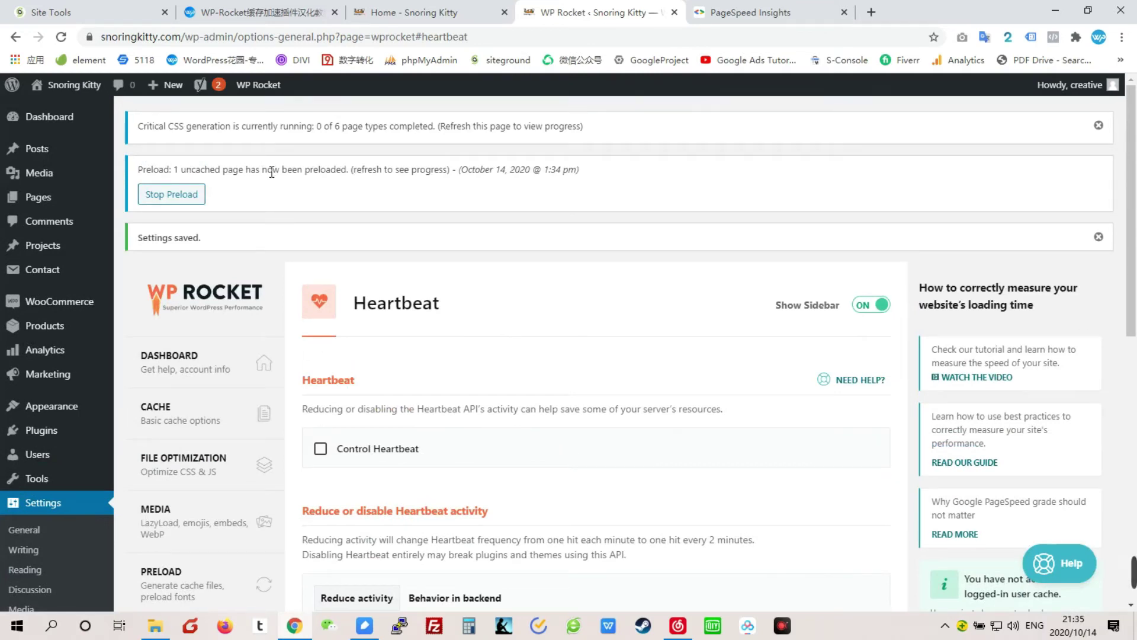
{"action": "left_click_drag", "start_coordinate": [350, 174], "coordinate": [520, 172]}
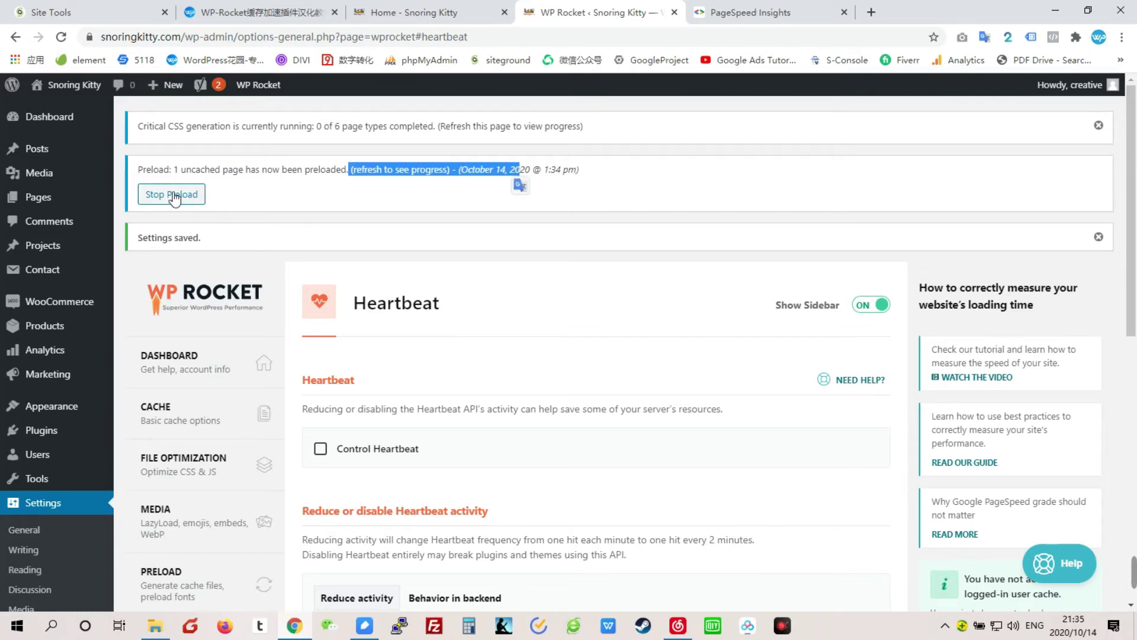
{"action": "left_click_drag", "start_coordinate": [142, 169], "coordinate": [171, 169]}
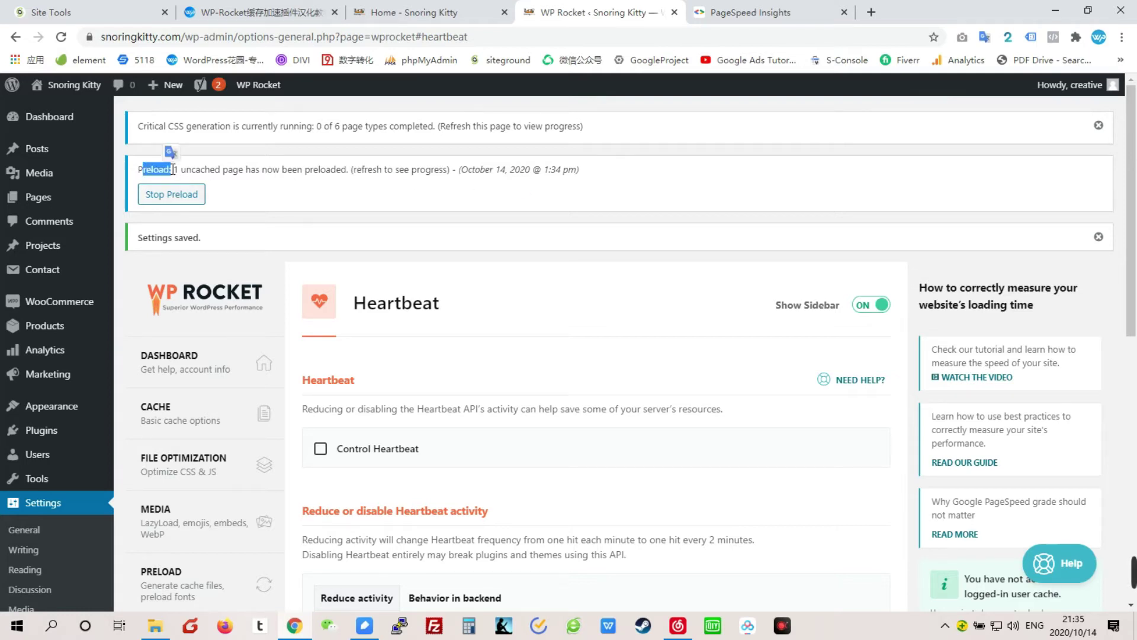
Step: Check the refreshed cache preload progress on the WP Rocket Dashboard and clear the site's cache
{"action": "left_click", "coordinate": [61, 37]}
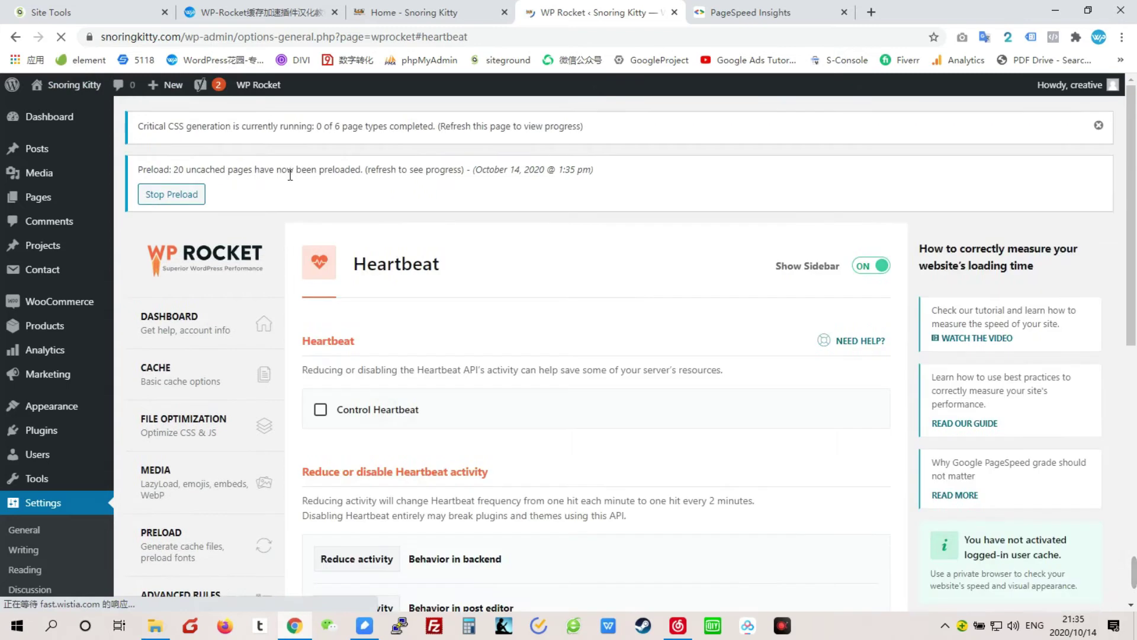
{"action": "left_click", "coordinate": [175, 320]}
{"action": "scroll", "coordinate": [476, 292], "scroll_direction": "up", "scroll_amount": 2}
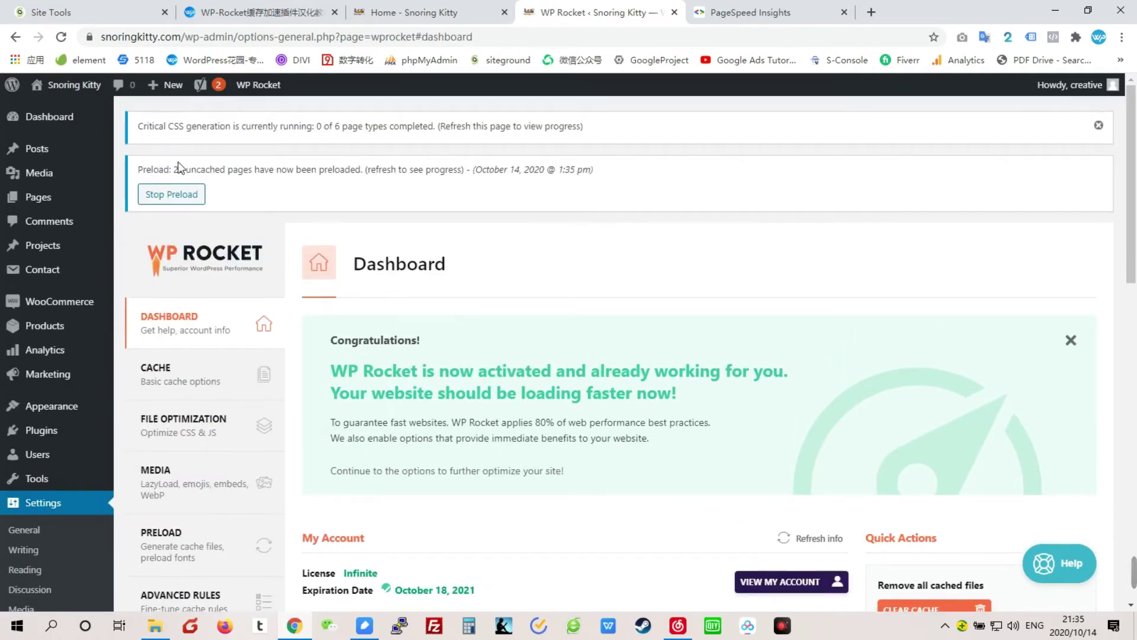
{"action": "left_click_drag", "start_coordinate": [171, 168], "coordinate": [315, 168]}
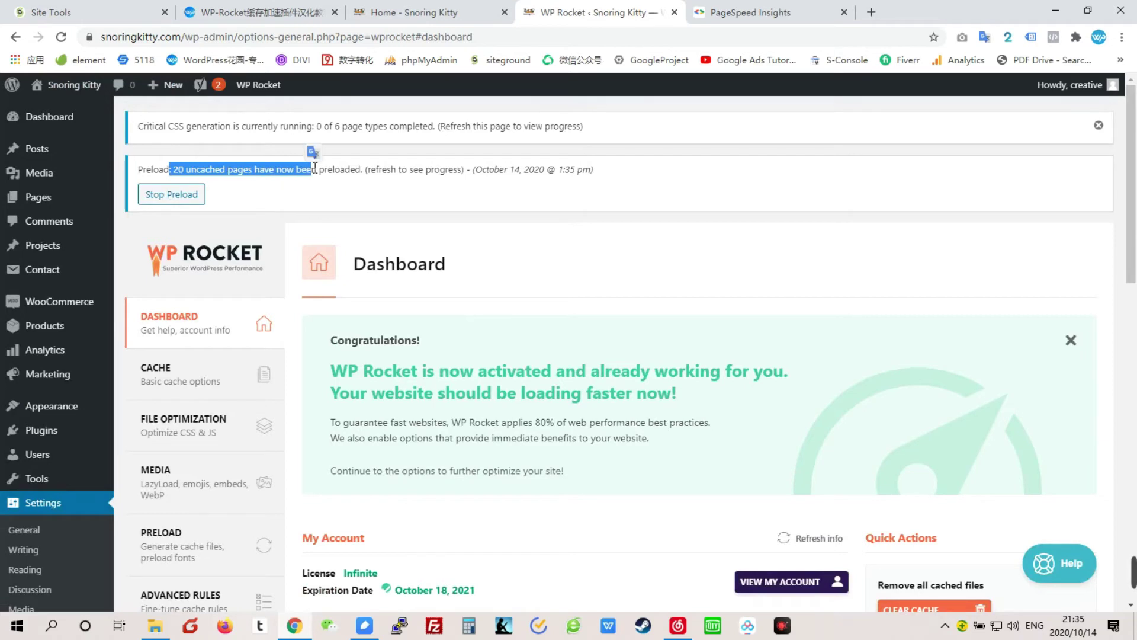
{"action": "mouse_move", "coordinate": [261, 89]}
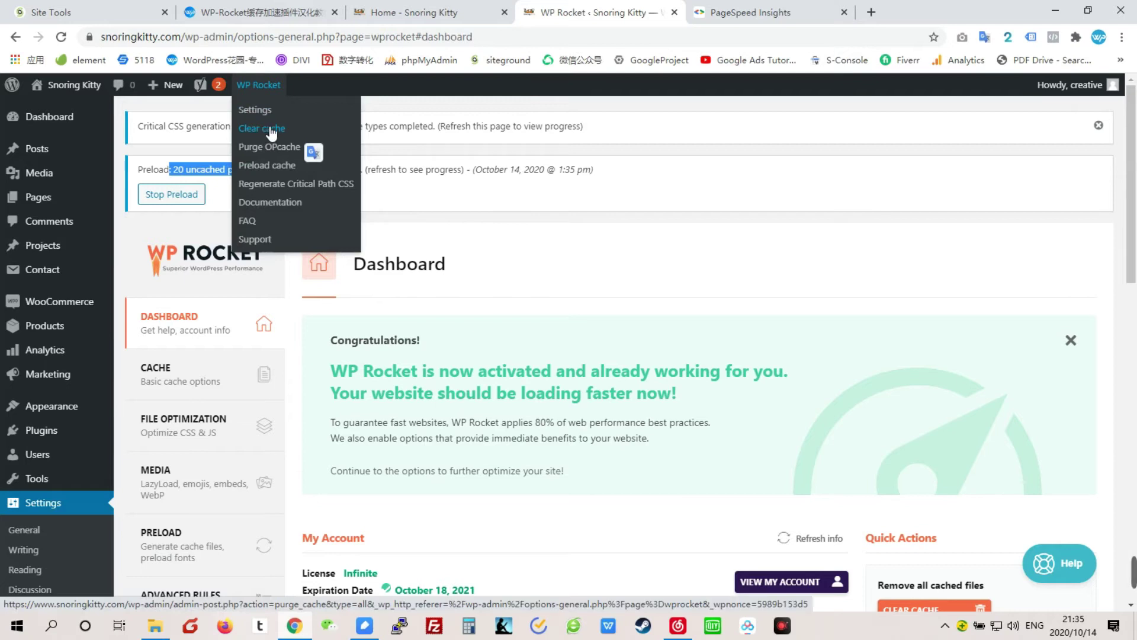
{"action": "left_click", "coordinate": [313, 146]}
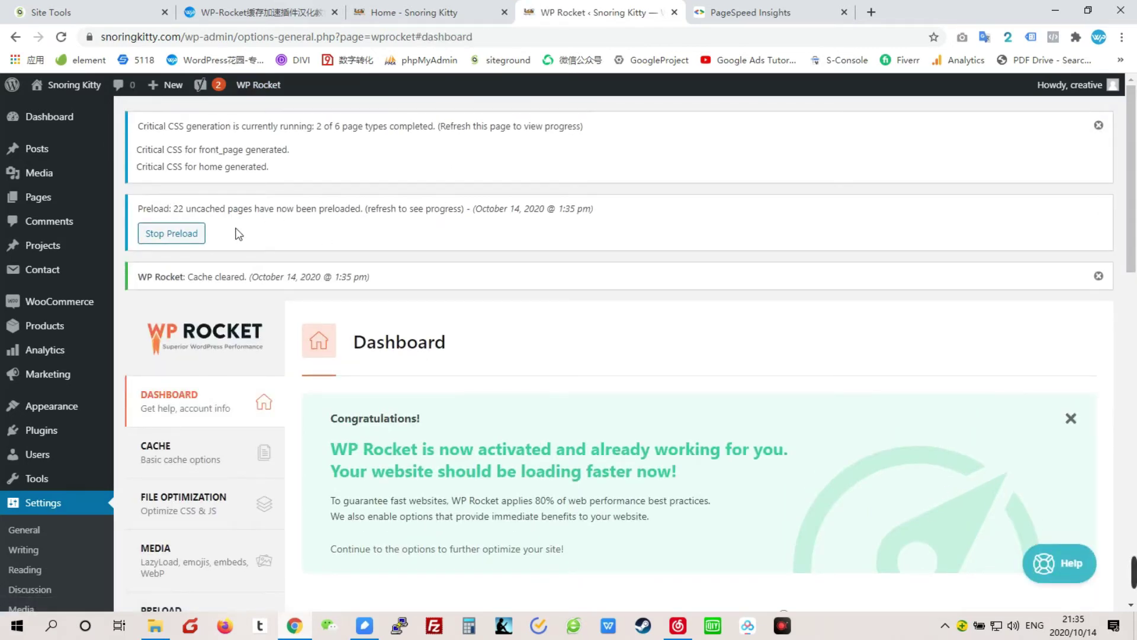
Step: Review the cache preload and static file compression descriptions on the wordpresshy.com WP-Rocket page
{"action": "left_click", "coordinate": [261, 11]}
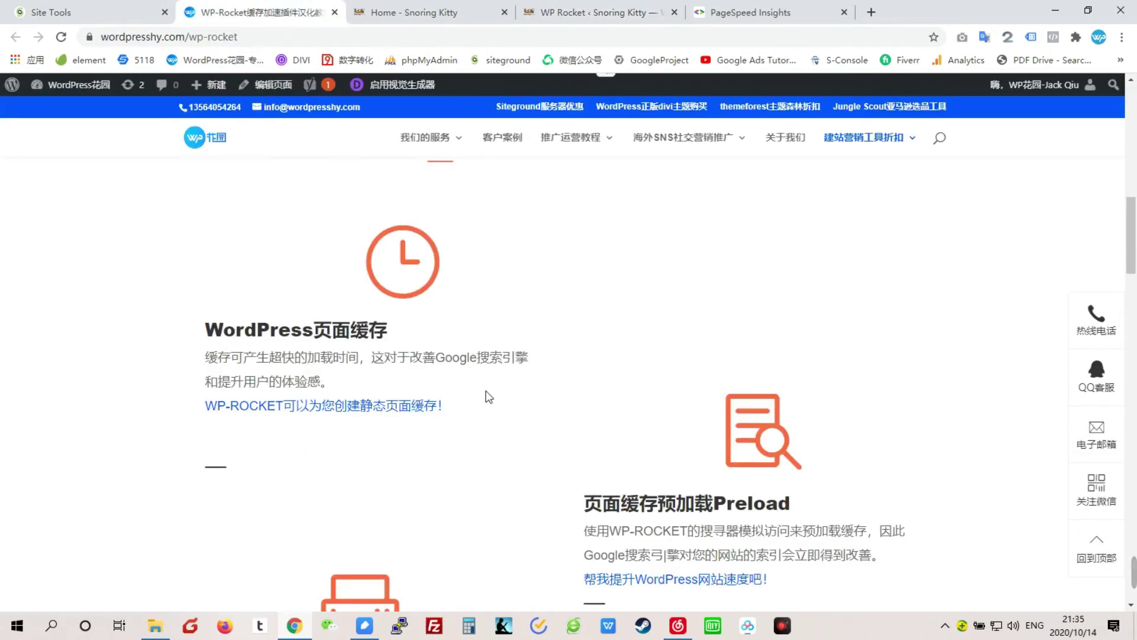
{"action": "scroll", "coordinate": [550, 419], "scroll_direction": "down", "scroll_amount": 1}
{"action": "left_click_drag", "start_coordinate": [594, 427], "coordinate": [805, 430]}
{"action": "scroll", "coordinate": [804, 431], "scroll_direction": "down", "scroll_amount": 2}
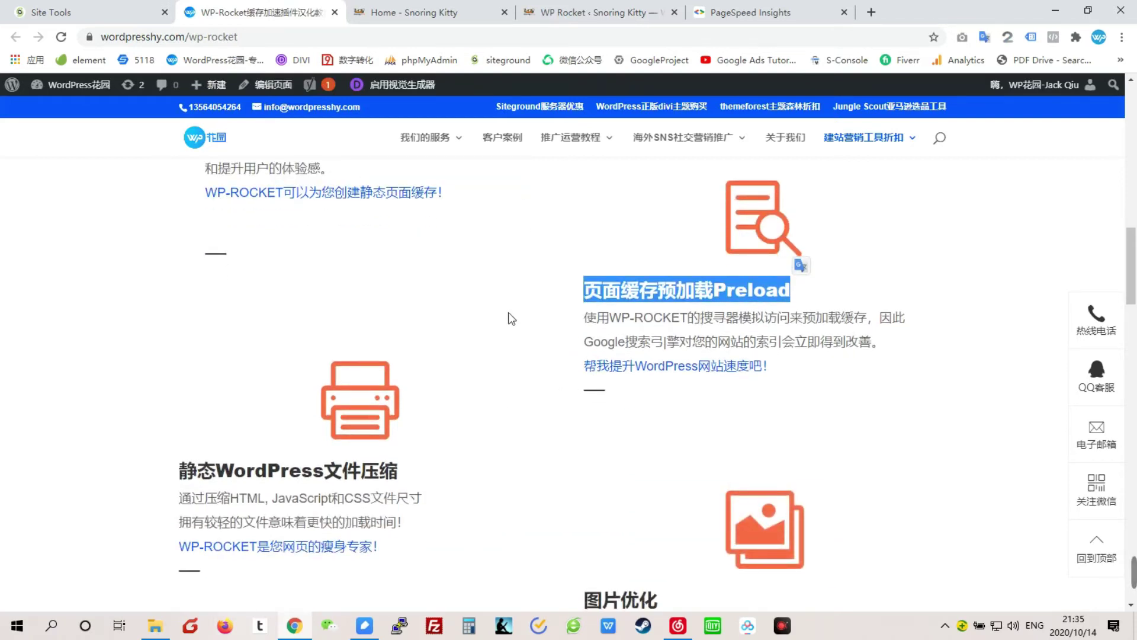
{"action": "scroll", "coordinate": [508, 388], "scroll_direction": "up", "scroll_amount": 2}
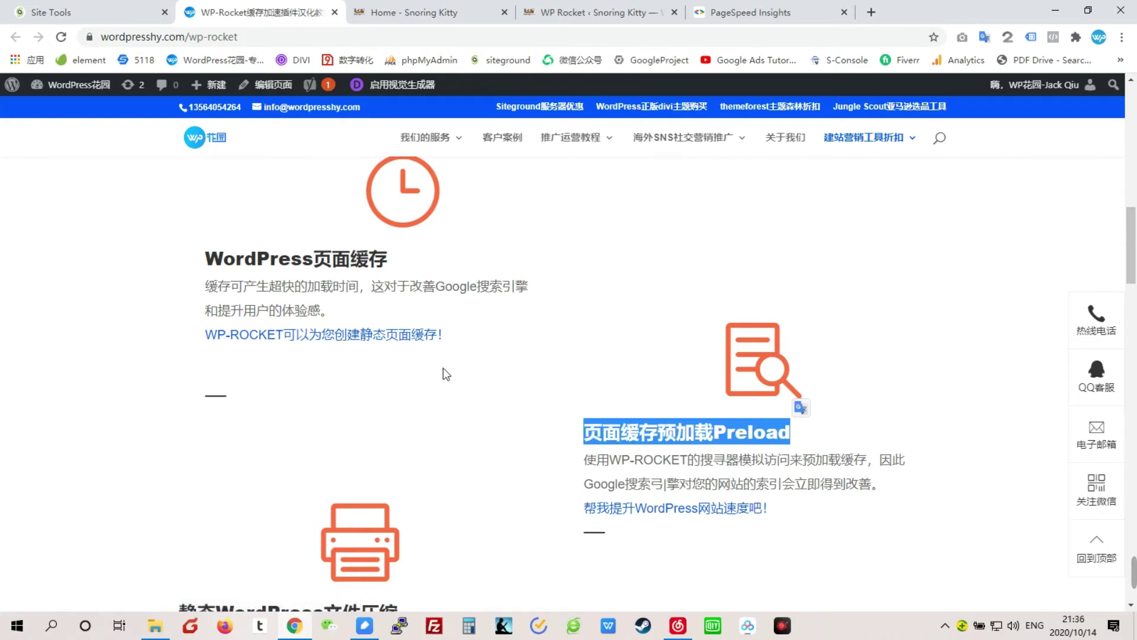
{"action": "left_click_drag", "start_coordinate": [691, 460], "coordinate": [805, 461]}
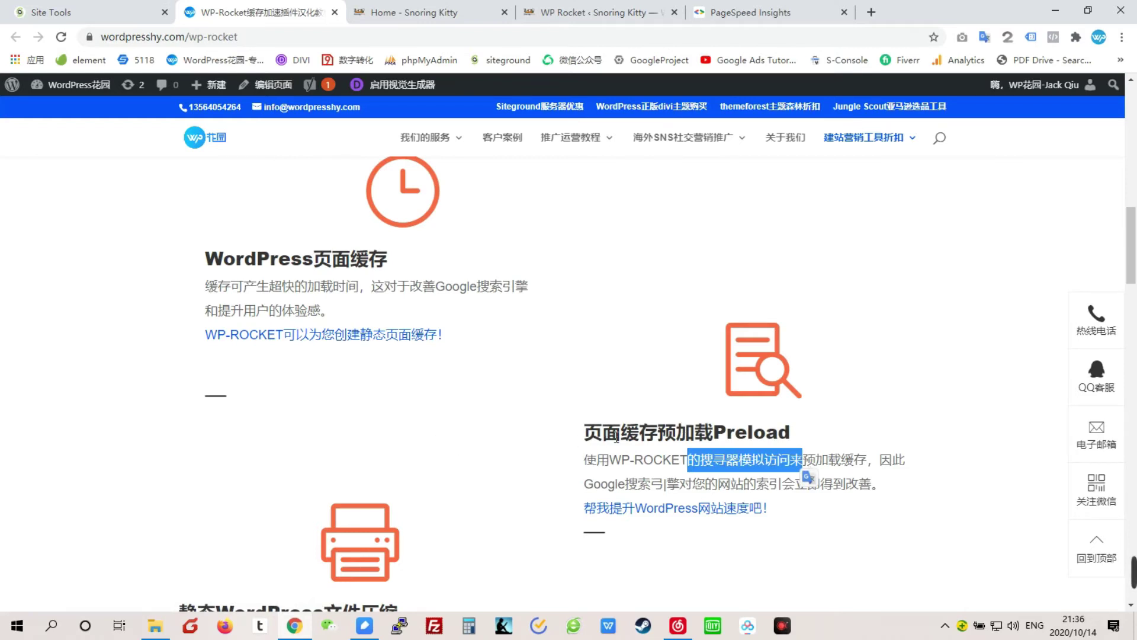
{"action": "left_click_drag", "start_coordinate": [617, 437], "coordinate": [738, 436]}
{"action": "scroll", "coordinate": [604, 438], "scroll_direction": "down", "scroll_amount": 5}
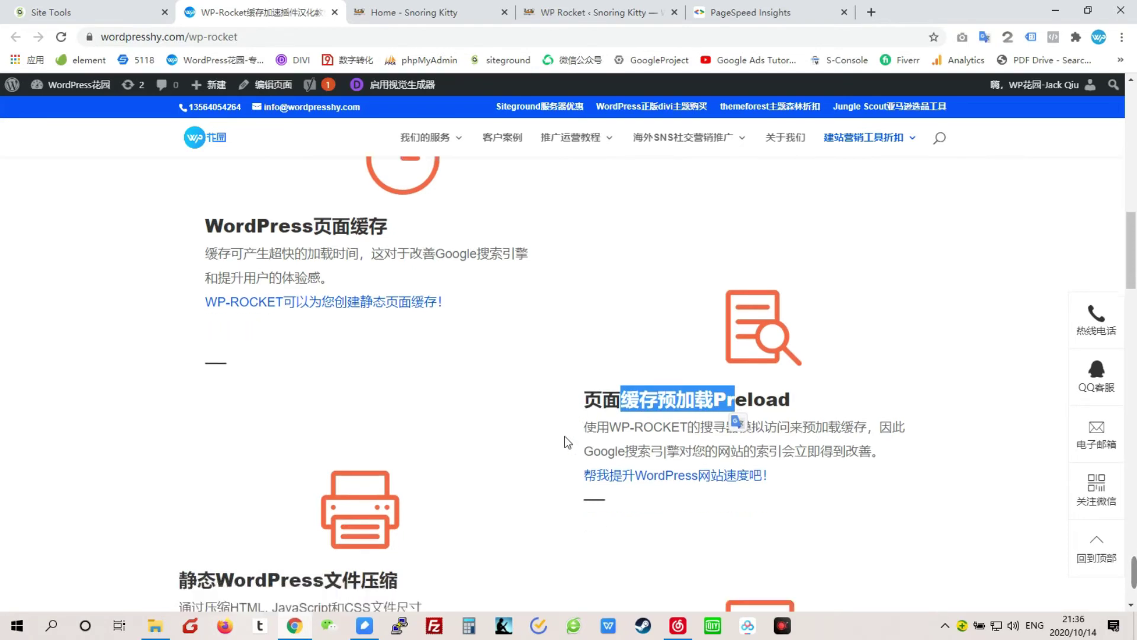
{"action": "scroll", "coordinate": [566, 442], "scroll_direction": "up", "scroll_amount": 1}
{"action": "left_click_drag", "start_coordinate": [584, 270], "coordinate": [717, 272]}
{"action": "scroll", "coordinate": [521, 310], "scroll_direction": "down", "scroll_amount": 1}
{"action": "left_click_drag", "start_coordinate": [216, 328], "coordinate": [482, 333]}
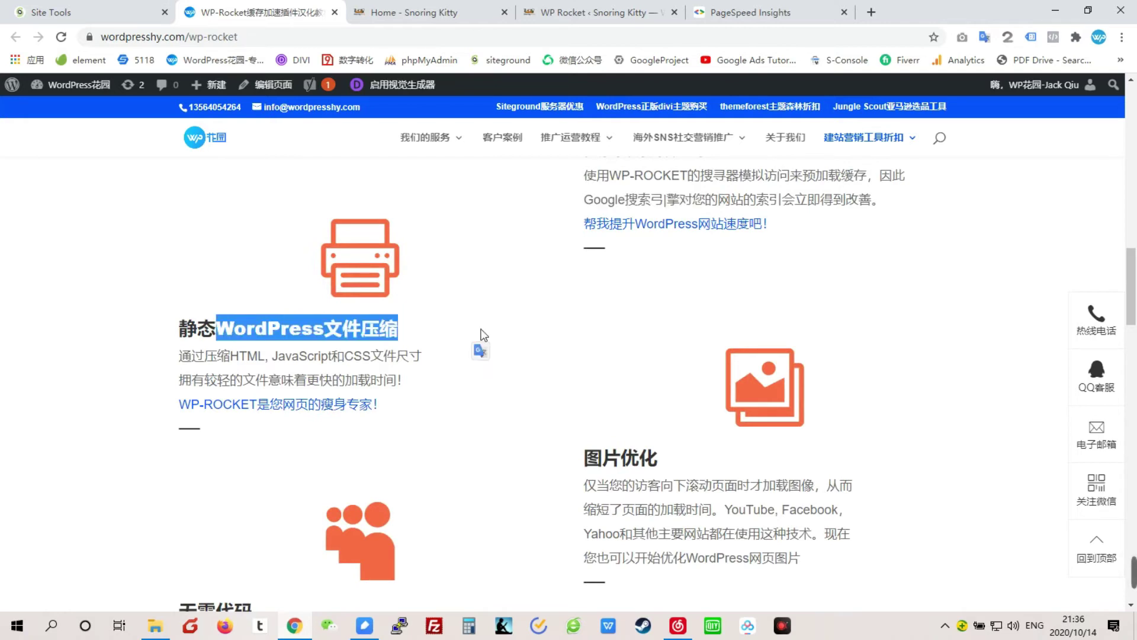
{"action": "left_click_drag", "start_coordinate": [218, 356], "coordinate": [381, 364]}
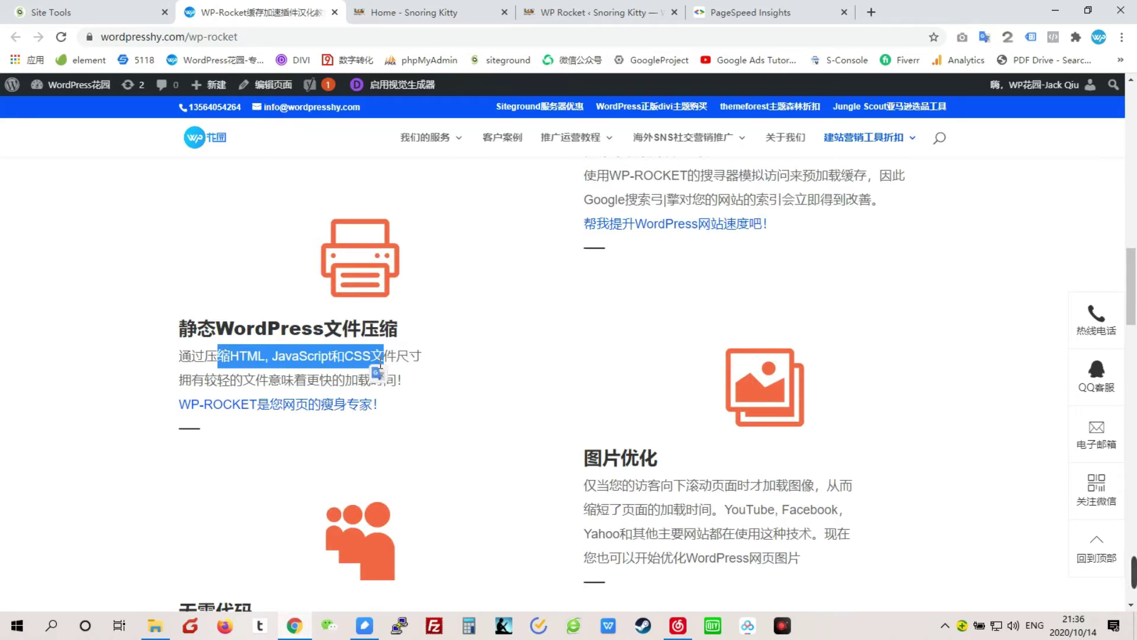
{"action": "left_click", "coordinate": [427, 12]}
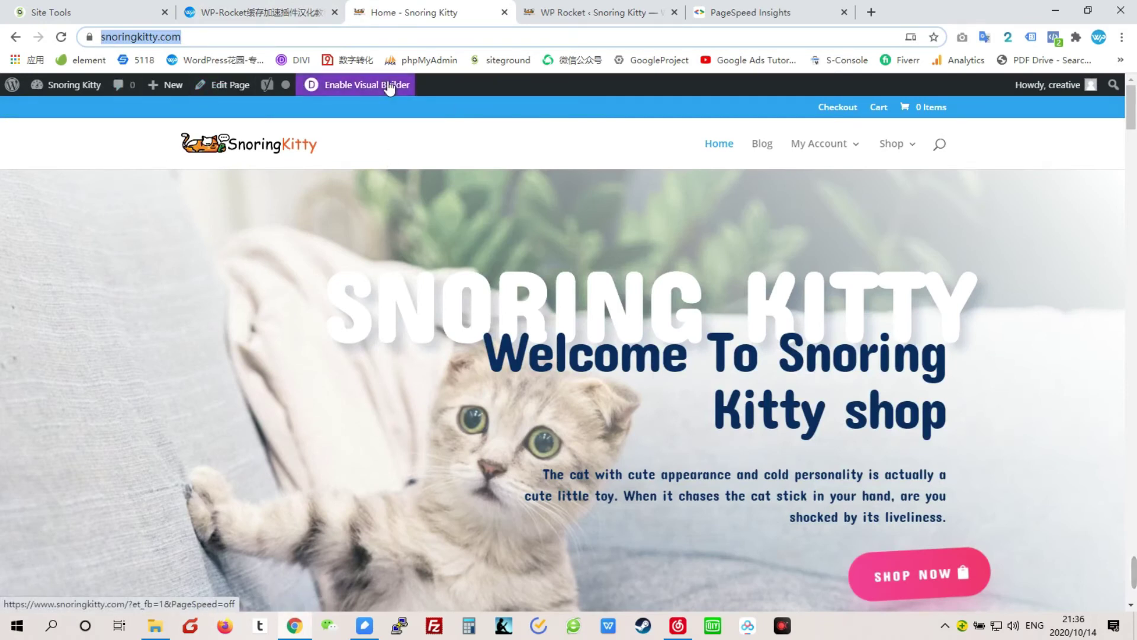
{"action": "right_click", "coordinate": [110, 337]}
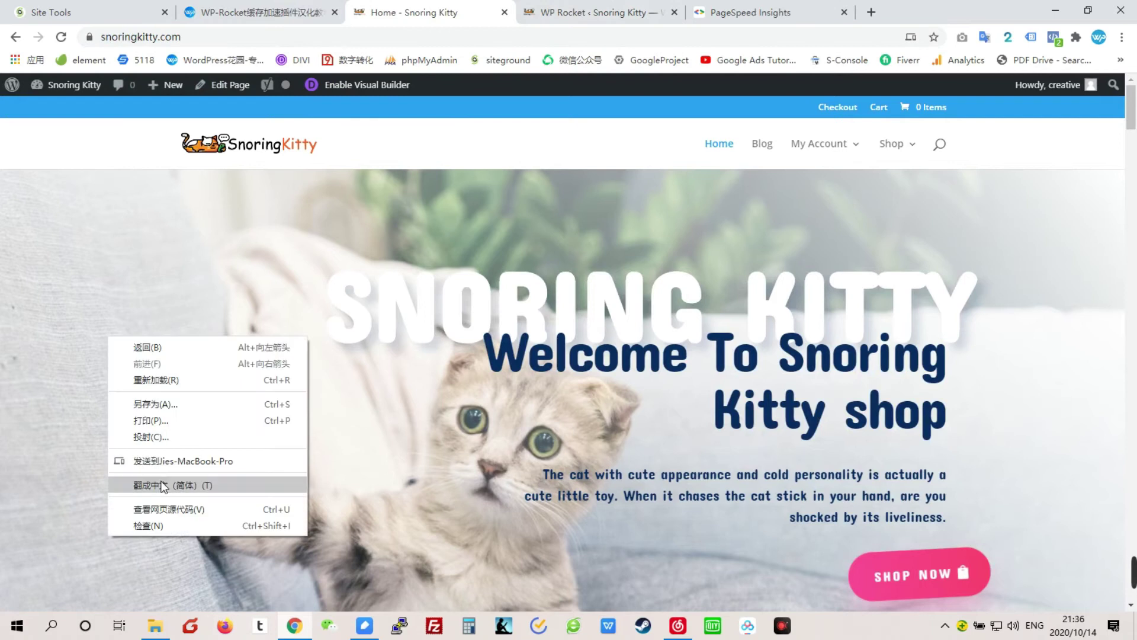
{"action": "left_click", "coordinate": [150, 525]}
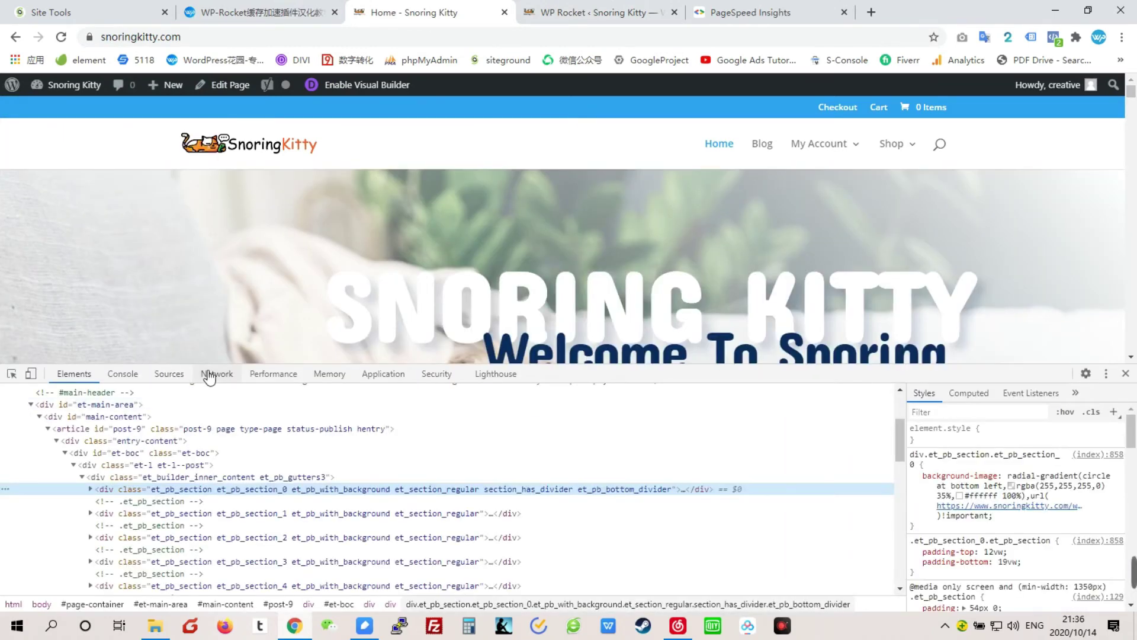
{"action": "left_click", "coordinate": [210, 374]}
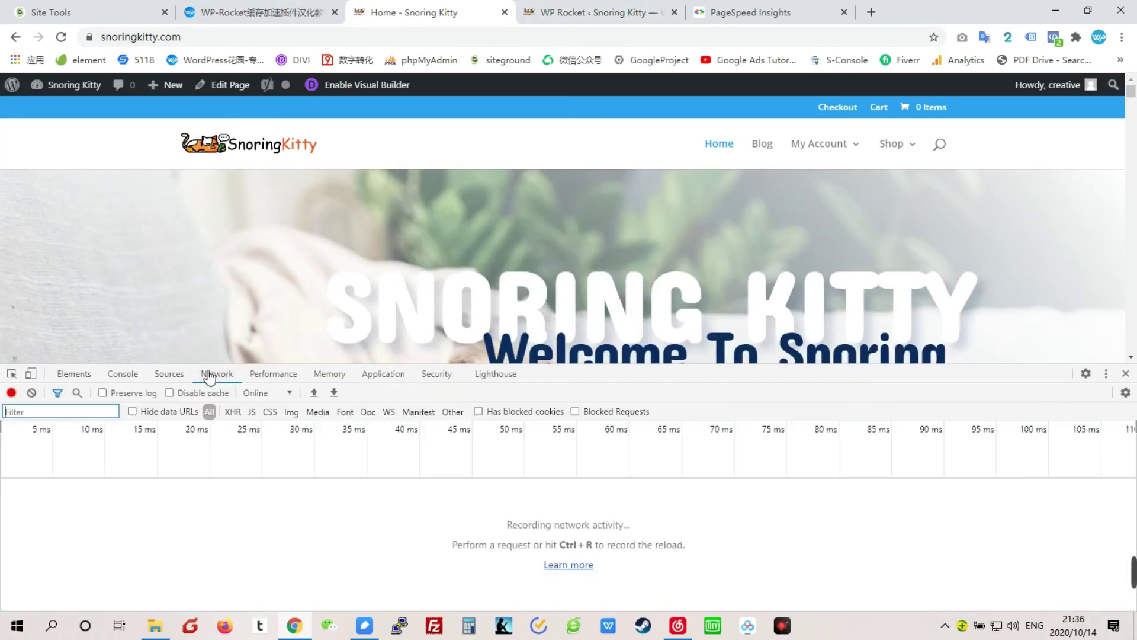
{"action": "left_click", "coordinate": [1126, 374]}
Step: Examine the optimization suggestions and diagnostics in the desktop PageSpeed Insights report for snoringkitty.com
{"action": "left_click", "coordinate": [750, 12]}
{"action": "scroll", "coordinate": [505, 338], "scroll_direction": "down", "scroll_amount": 2}
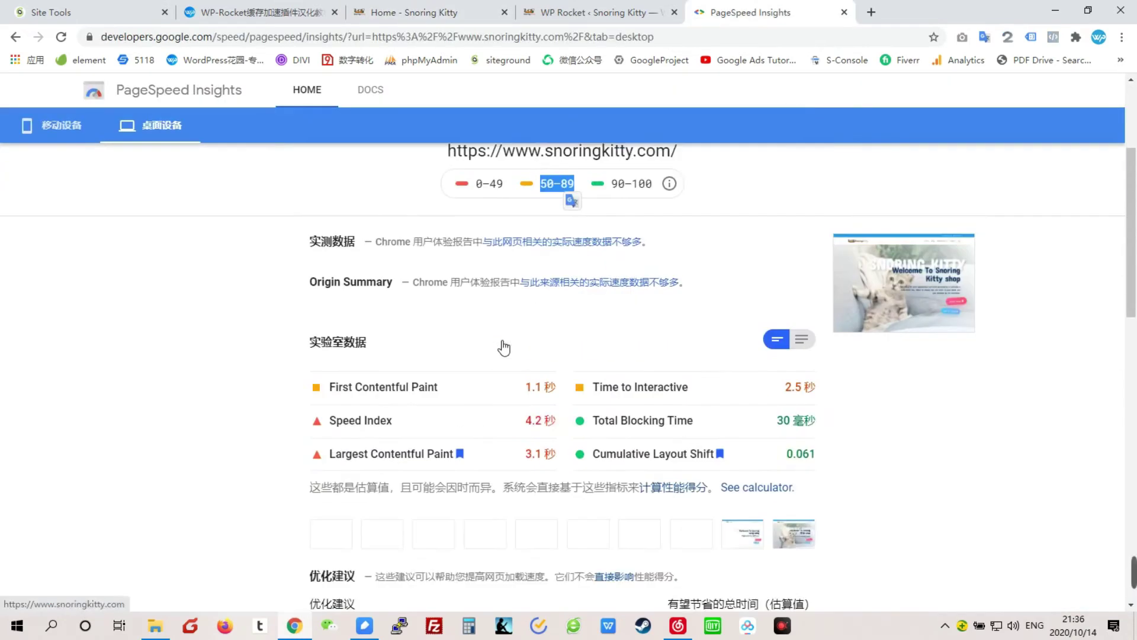
{"action": "scroll", "coordinate": [505, 348], "scroll_direction": "down", "scroll_amount": 7}
{"action": "scroll", "coordinate": [450, 405], "scroll_direction": "up", "scroll_amount": 1}
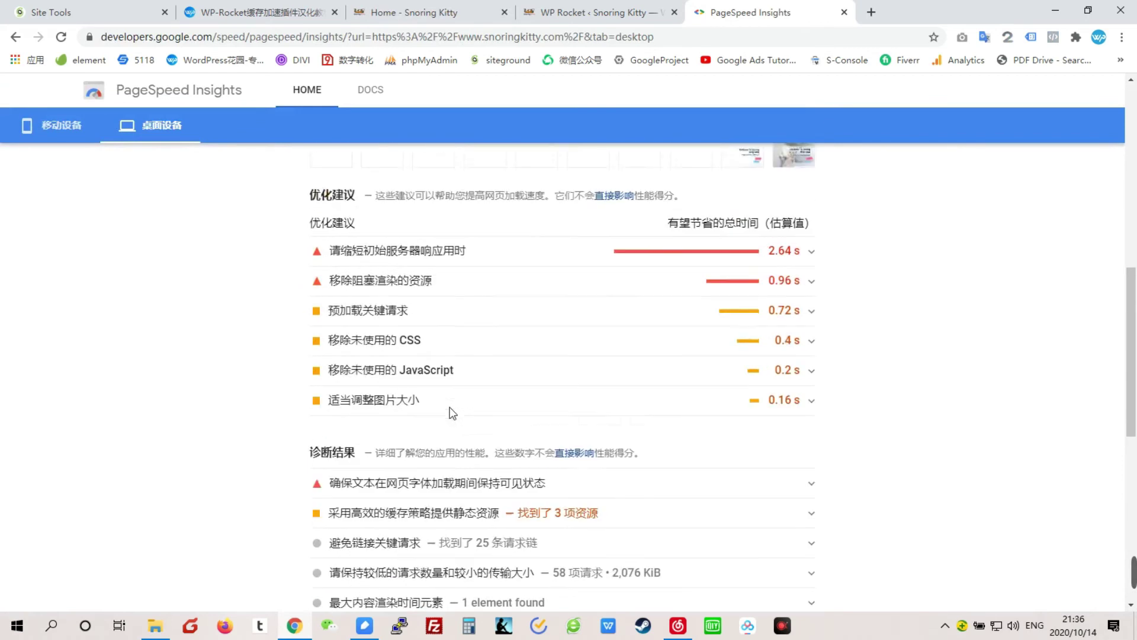
{"action": "scroll", "coordinate": [450, 405], "scroll_direction": "up", "scroll_amount": 9}
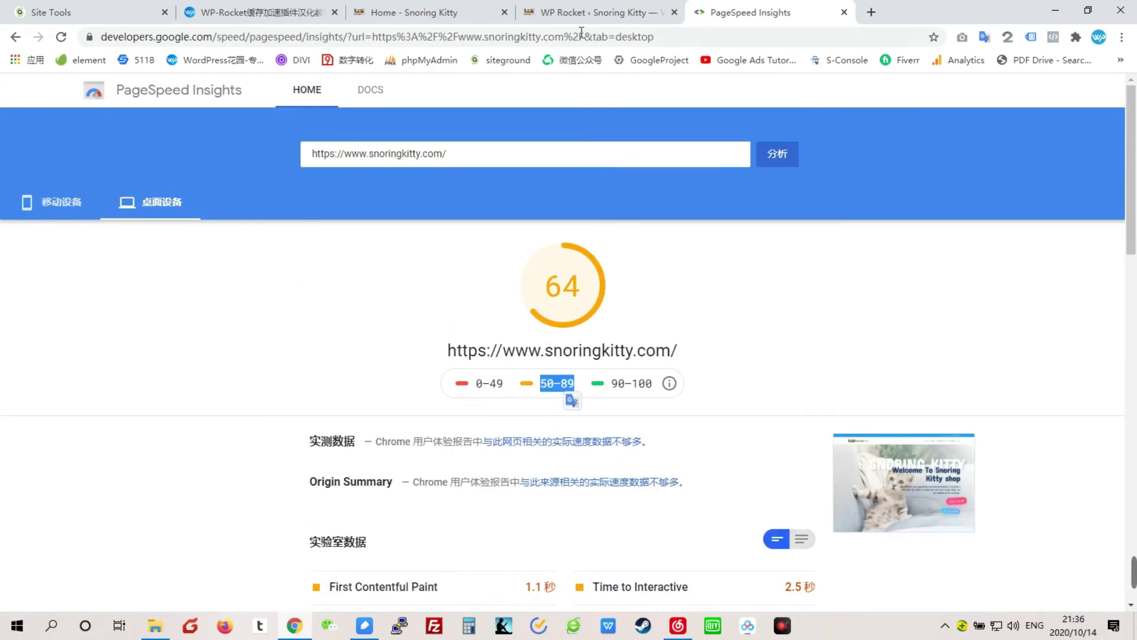
Step: Review the image optimization and no-code descriptions on the wordpresshy.com WP-Rocket page
{"action": "left_click", "coordinate": [584, 13]}
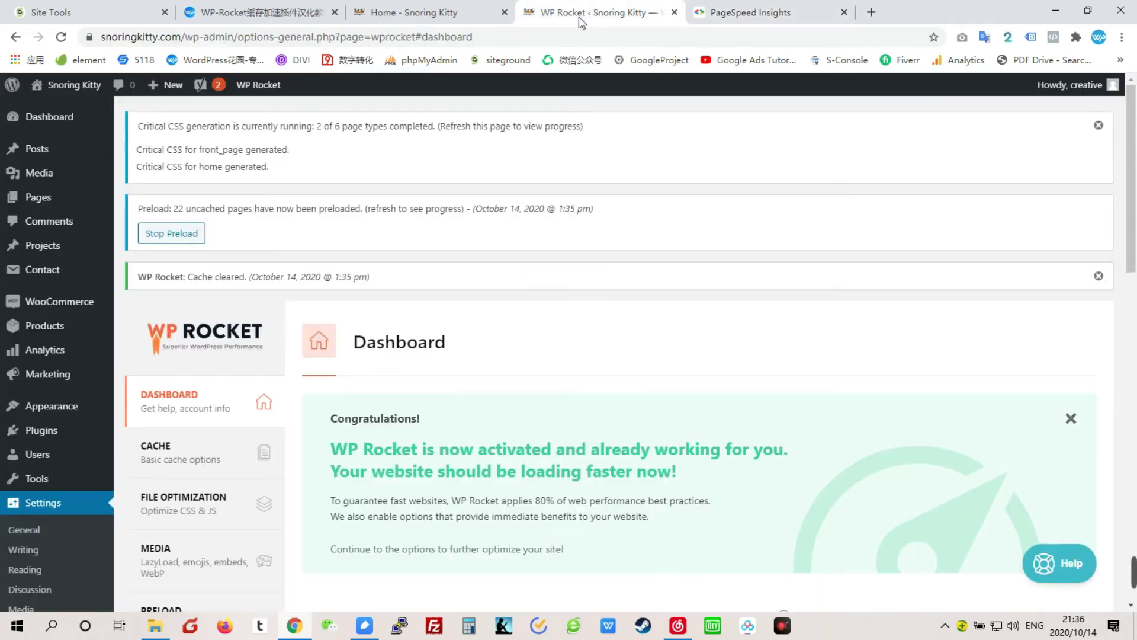
{"action": "left_click", "coordinate": [307, 18]}
{"action": "scroll", "coordinate": [464, 402], "scroll_direction": "down", "scroll_amount": 3}
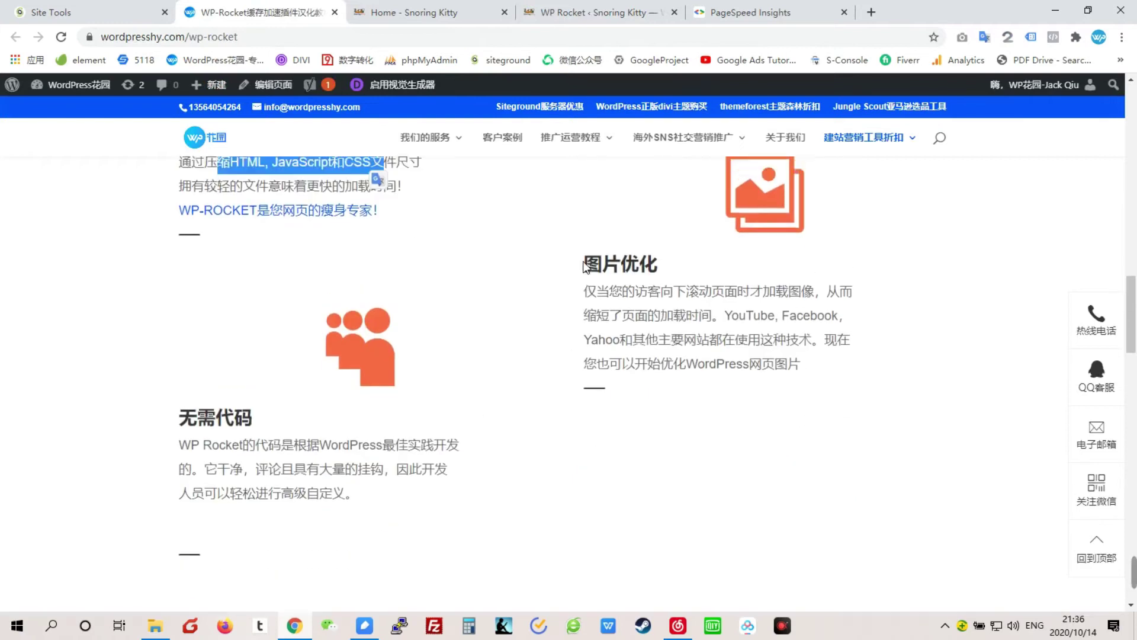
{"action": "scroll", "coordinate": [677, 322], "scroll_direction": "up", "scroll_amount": 1}
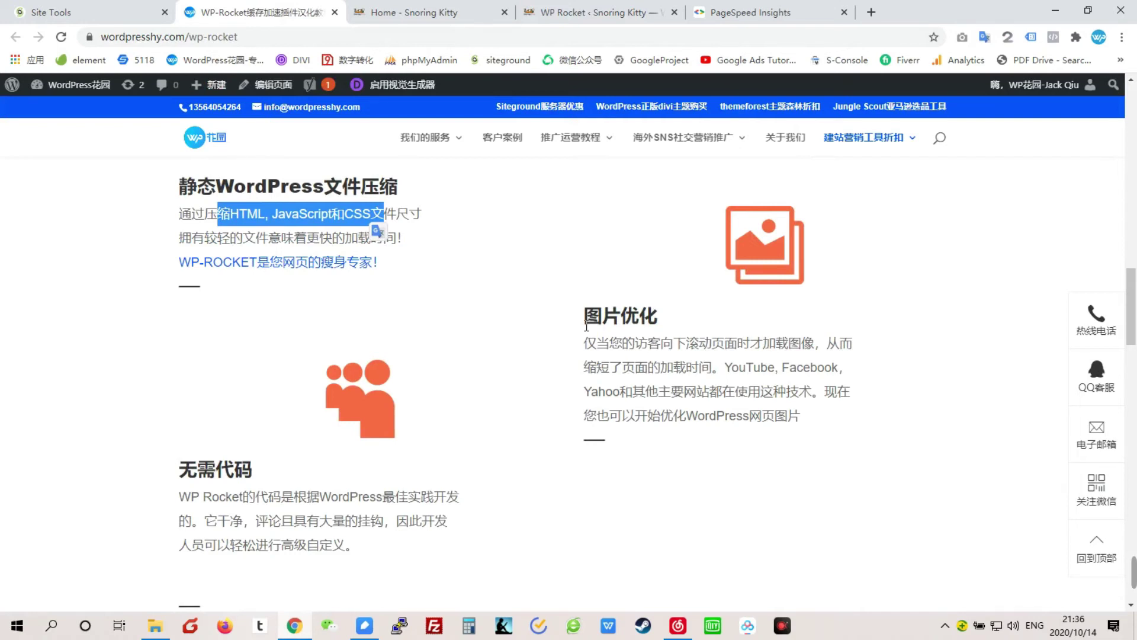
{"action": "scroll", "coordinate": [508, 327], "scroll_direction": "down", "scroll_amount": 1}
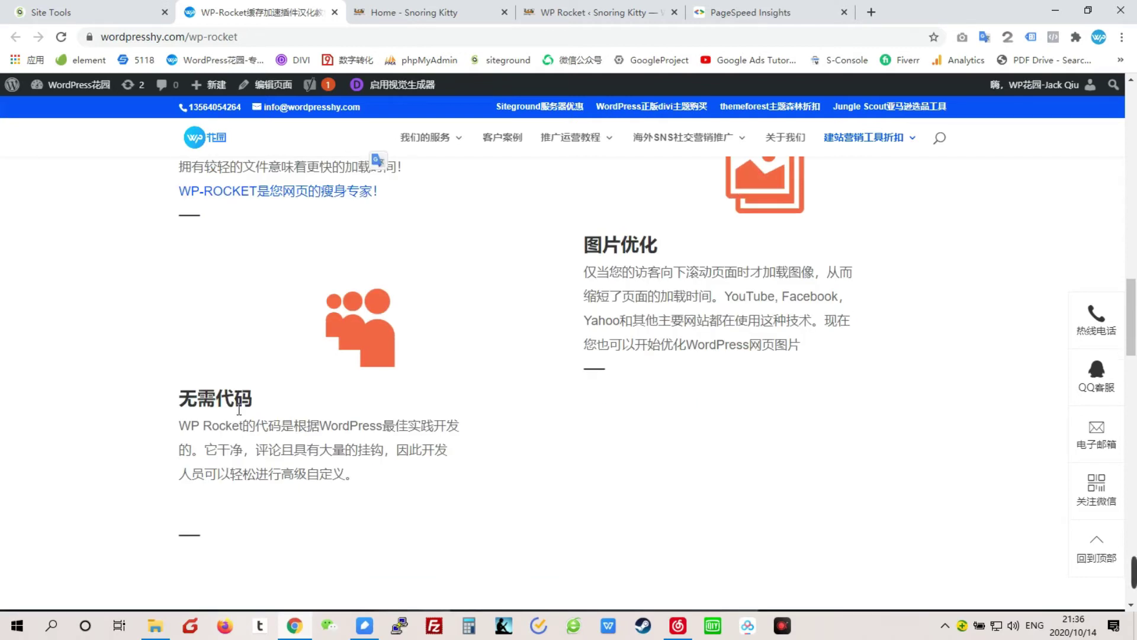